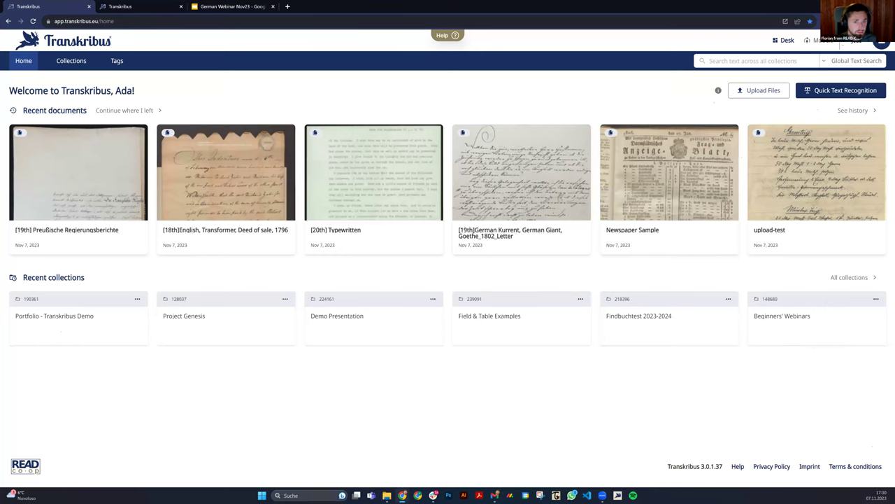
# Switch the Transkribus interface language to German (DE).
pyautogui.click(882, 44)
pyautogui.click(876, 107)
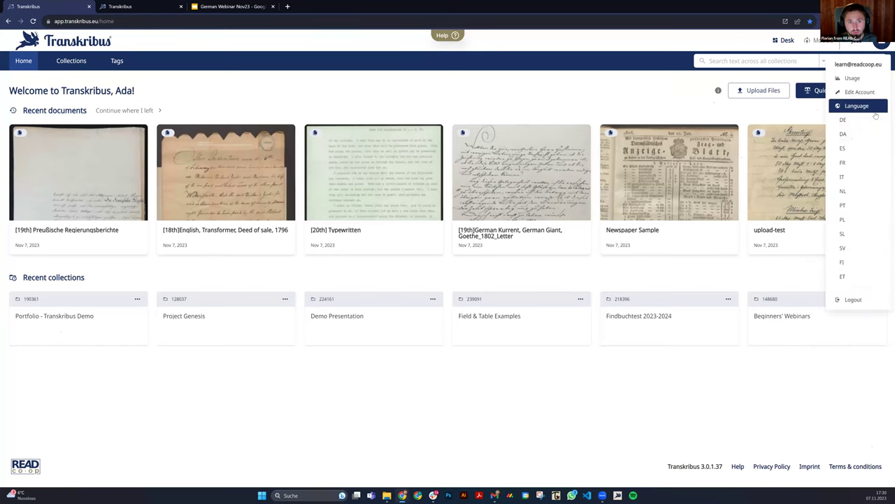
pyautogui.click(859, 121)
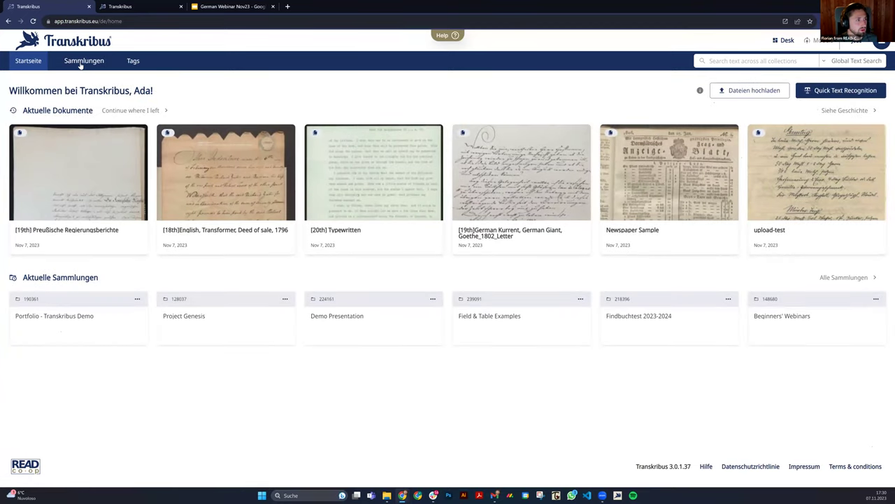
# Create a new empty collection named 'Webinar Sammlung'.
pyautogui.click(81, 62)
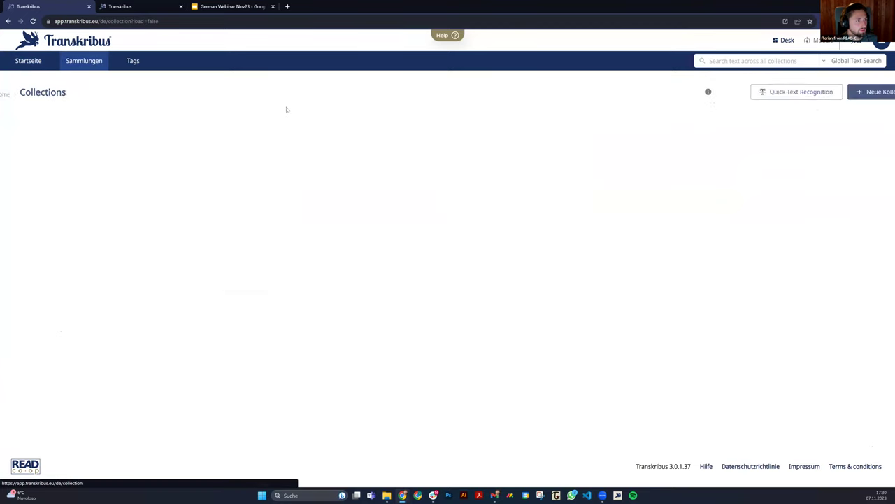
pyautogui.click(869, 91)
pyautogui.click(383, 260)
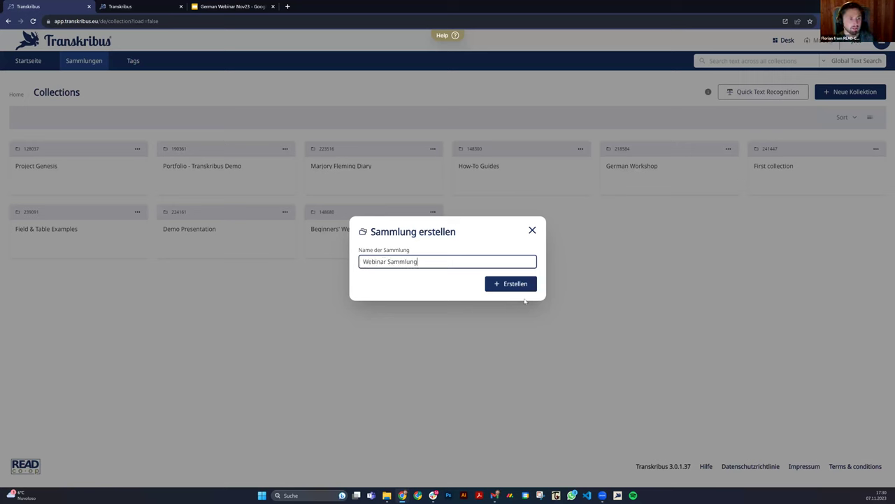
pyautogui.click(520, 284)
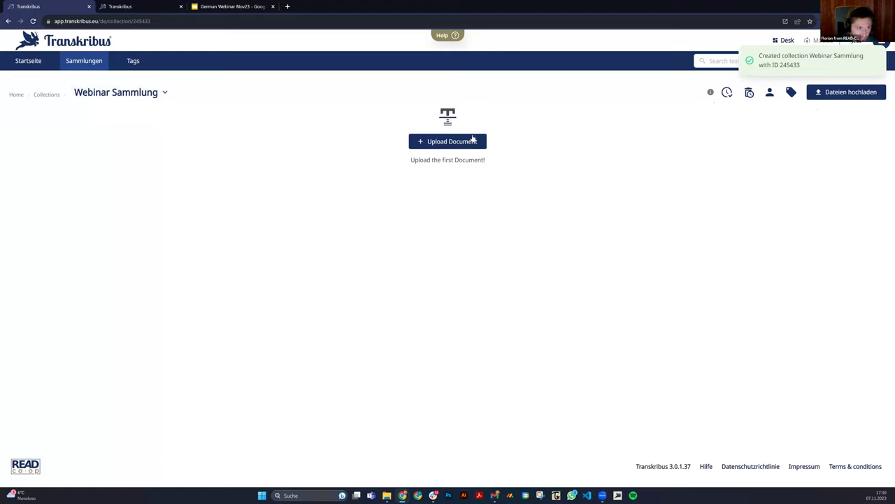
# Prepare an image upload titled 'Webinar Dokumn' with all 20 page images selected.
pyautogui.click(470, 140)
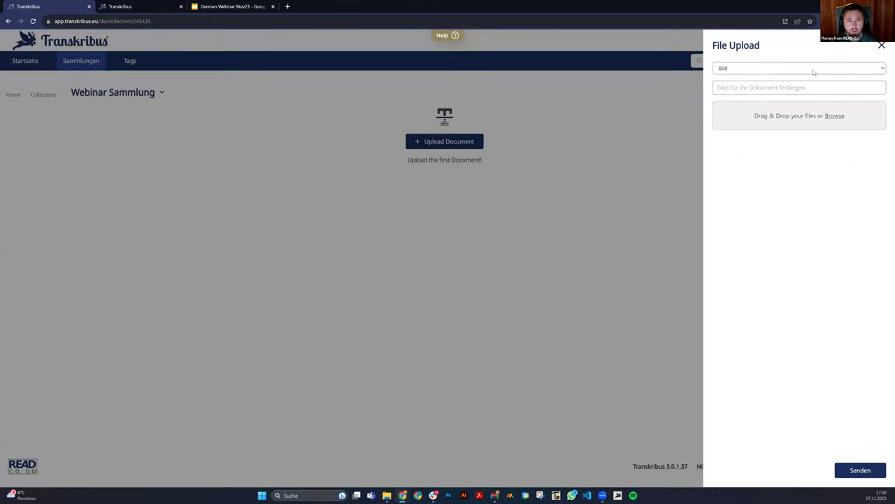
pyautogui.click(815, 70)
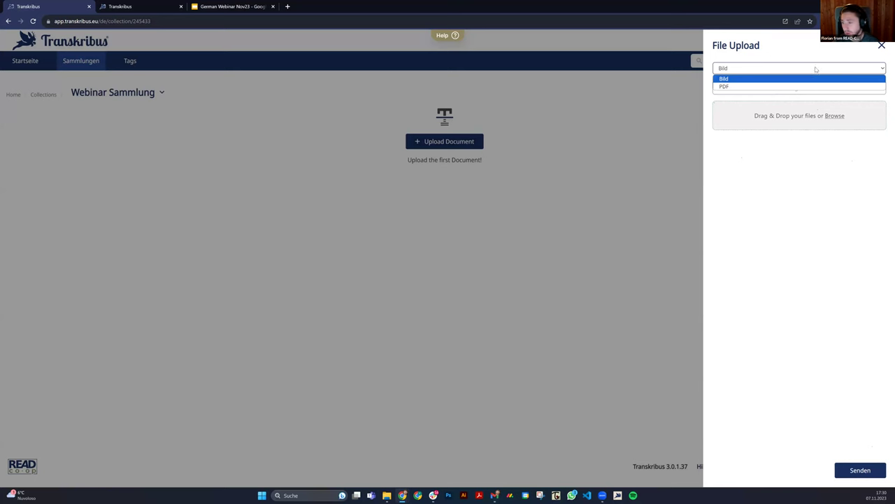
pyautogui.click(816, 69)
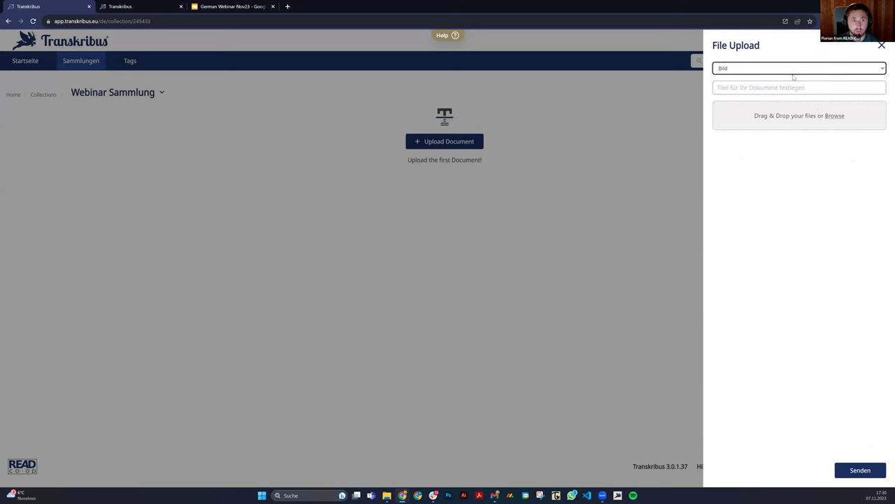
pyautogui.click(775, 89)
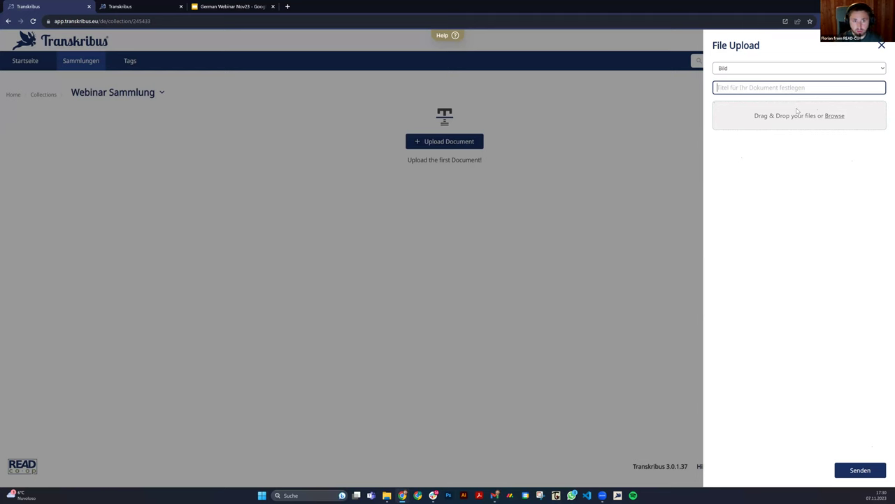
pyautogui.write('Webinar Dokumn')
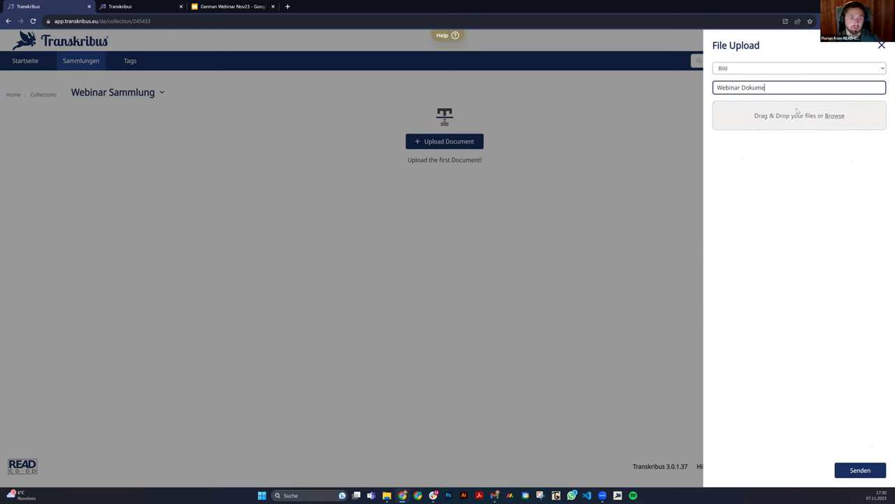
pyautogui.click(839, 117)
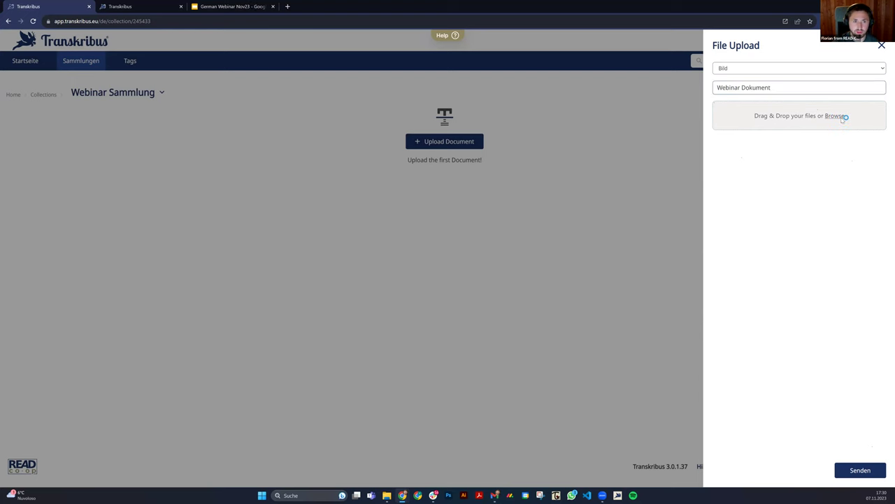
pyautogui.click(50, 72)
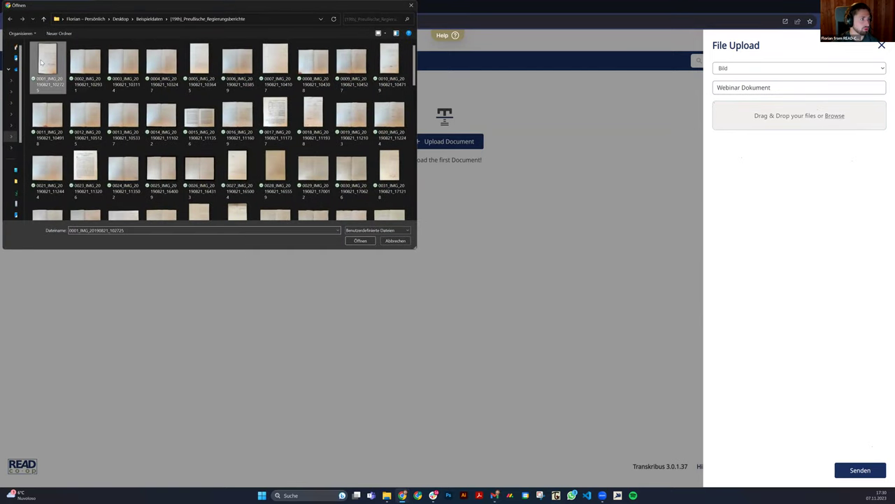
pyautogui.keyDown('shift'); pyautogui.click(404, 128); pyautogui.keyUp('shift')
pyautogui.click(360, 240)
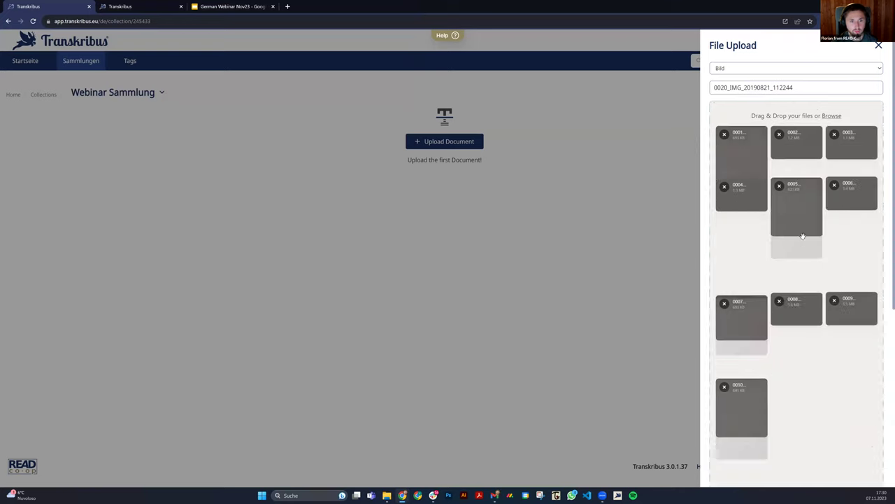
# Send the 20 images and watch the Create Document job start.
pyautogui.scroll(-4, 815, 294)
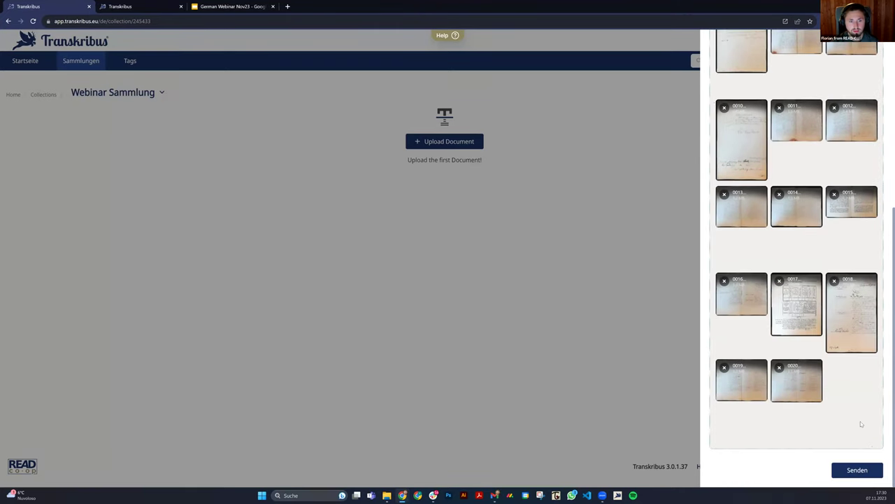
pyautogui.click(857, 470)
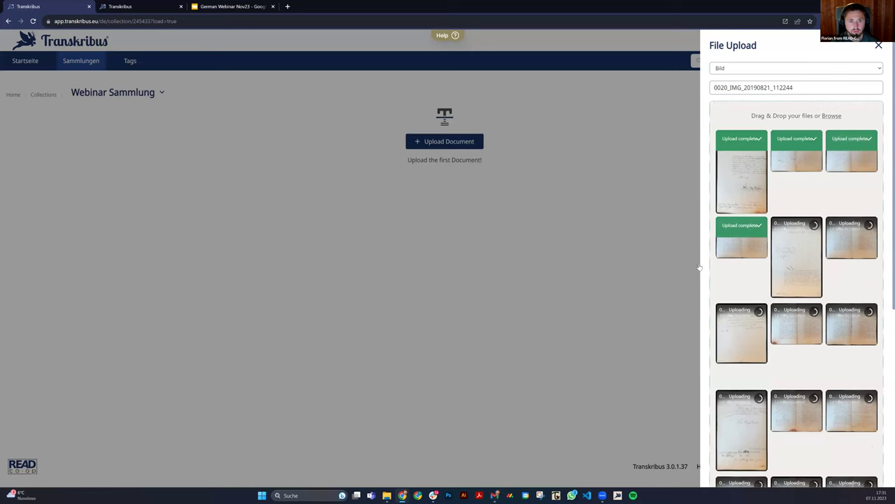
pyautogui.scroll(-2, 818, 266)
pyautogui.scroll(-1, 818, 266)
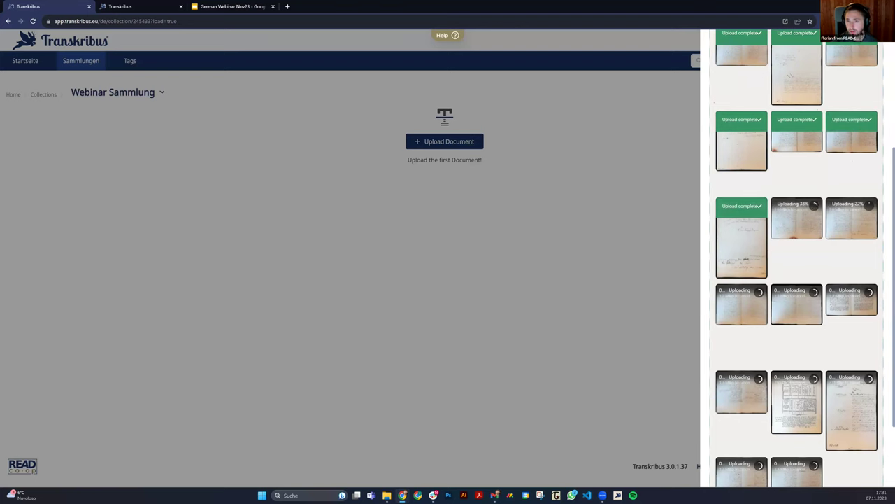
pyautogui.scroll(-3, 797, 268)
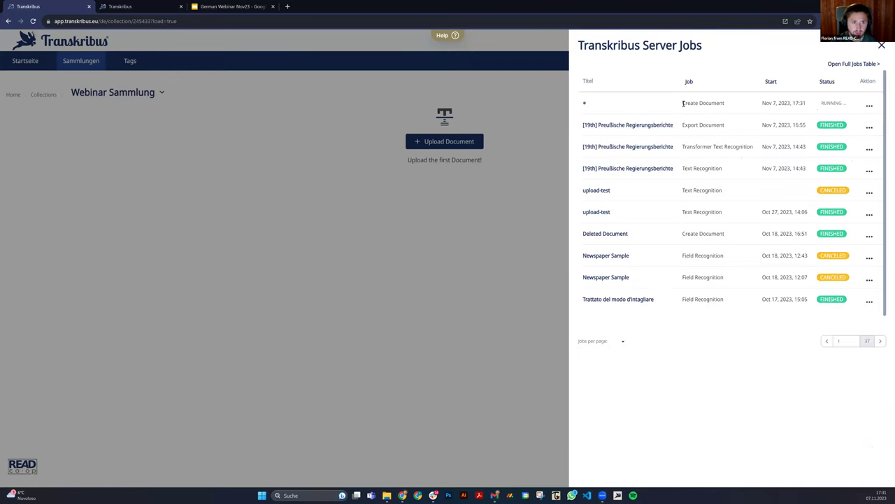
# Reload the full jobs table until Create Document is FINISHED, then open 0020_IMG_20190821_112244.
pyautogui.moveTo(683, 103); pyautogui.dragTo(808, 105)
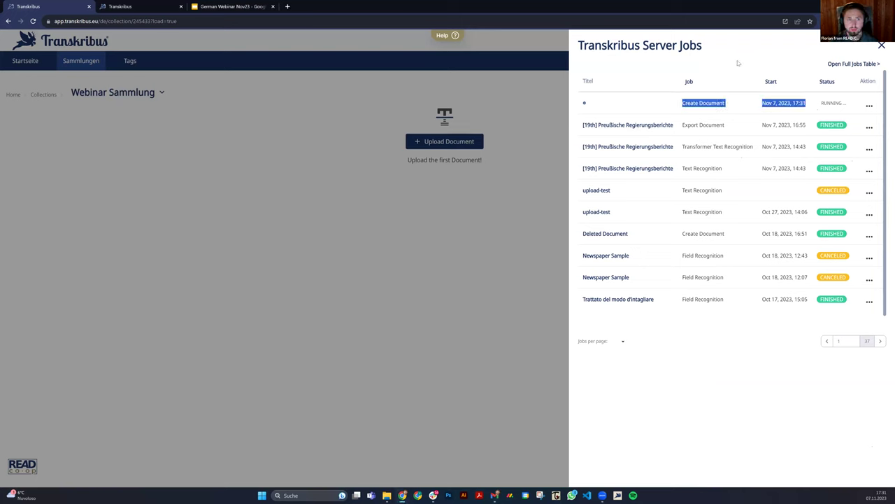
pyautogui.click(738, 63)
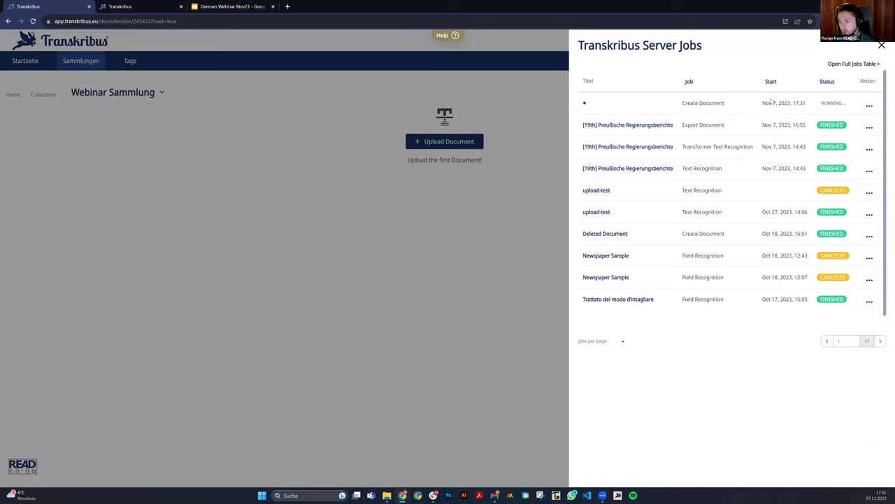
pyautogui.click(882, 45)
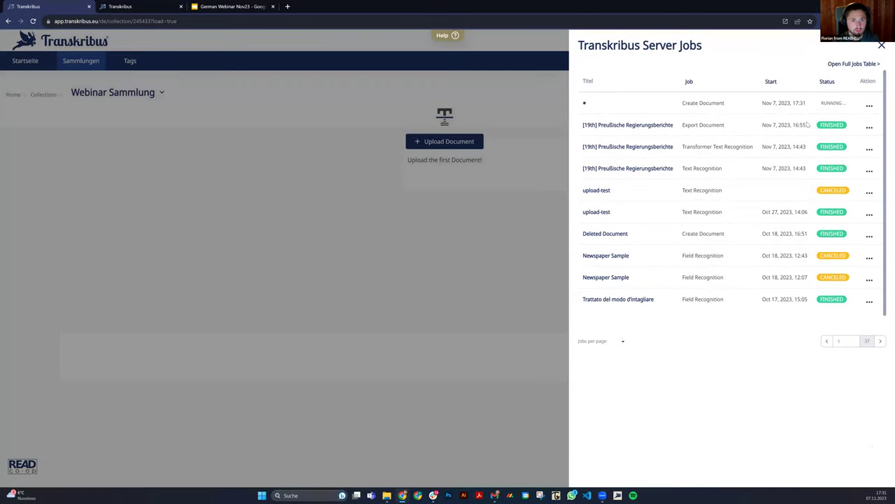
pyautogui.click(863, 65)
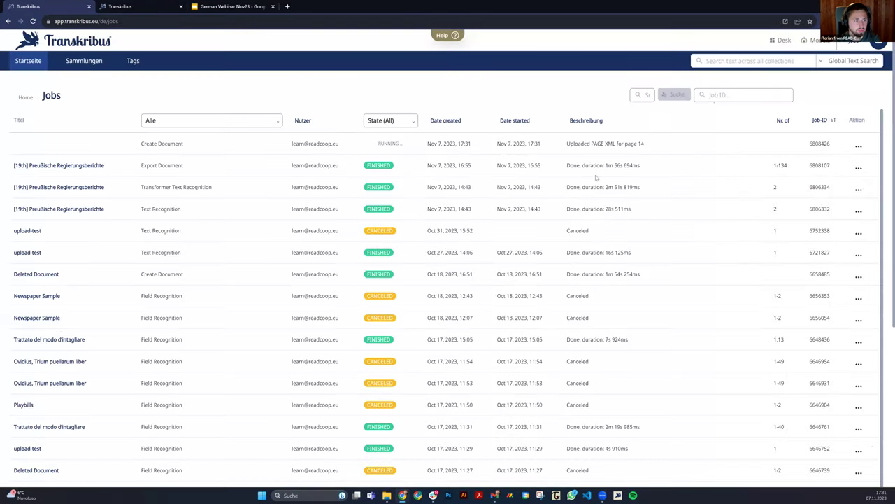
pyautogui.moveTo(644, 143); pyautogui.dragTo(615, 143)
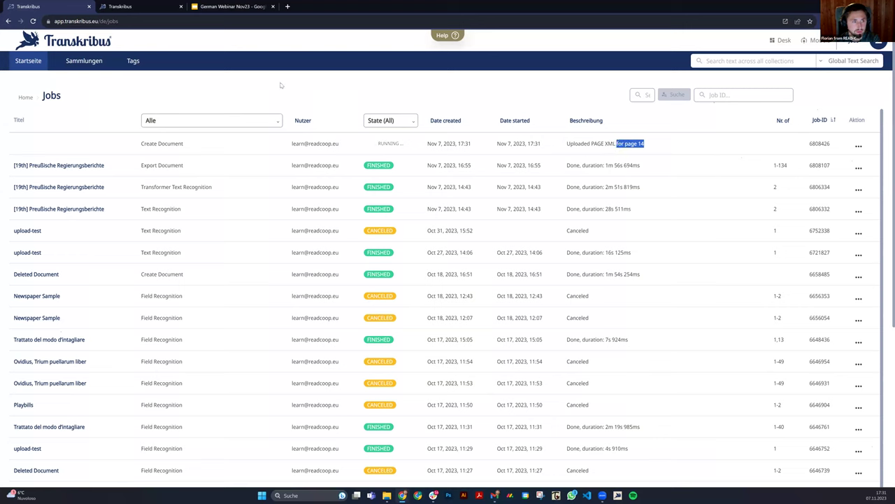
pyautogui.click(33, 21)
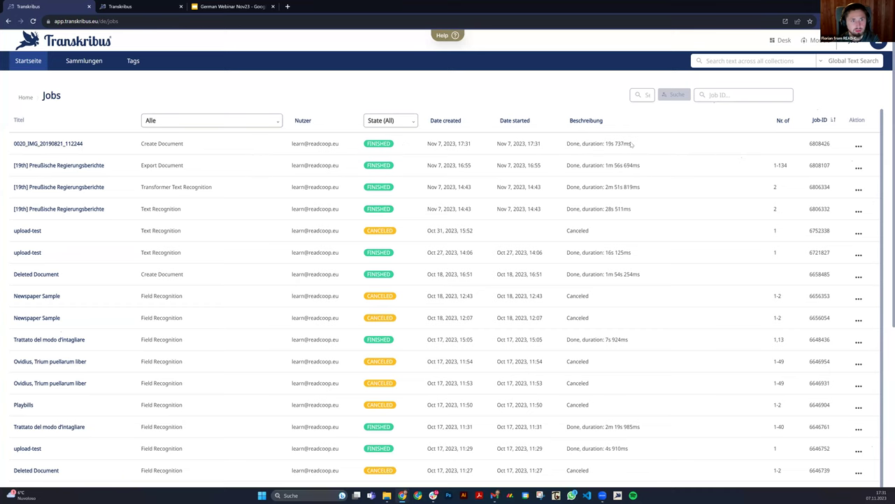
pyautogui.moveTo(635, 143); pyautogui.dragTo(578, 141)
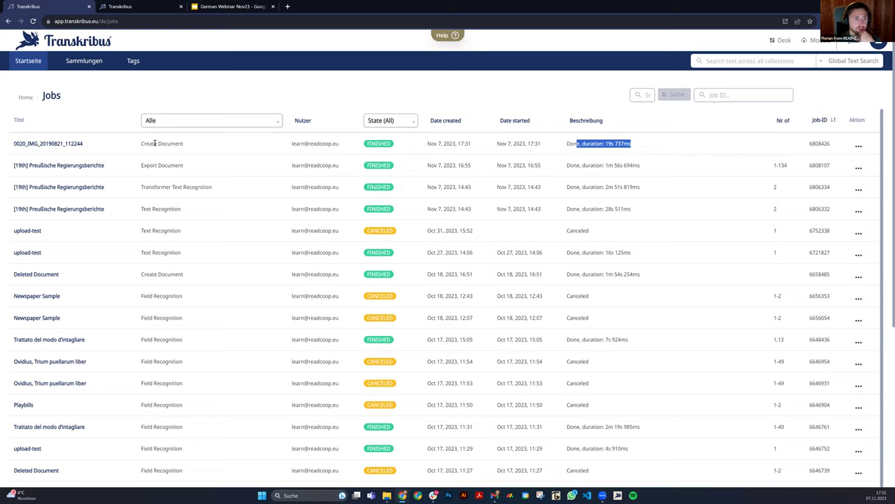
pyautogui.click(63, 144)
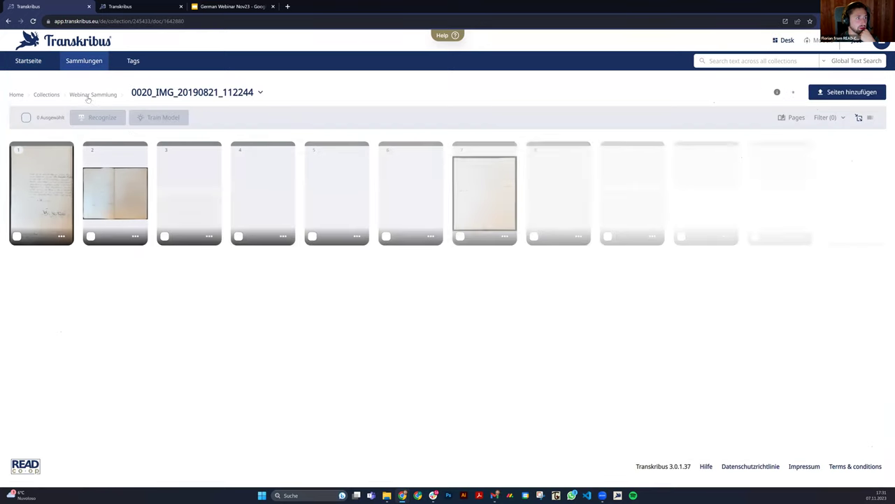
# Return to the Webinar Sammlung collection and check the uploaded document's pages.
pyautogui.click(87, 95)
pyautogui.click(46, 94)
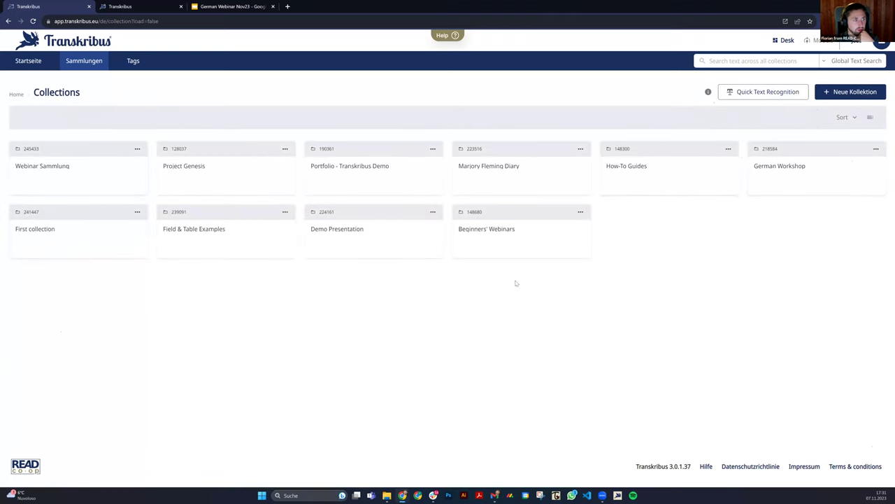
pyautogui.click(44, 168)
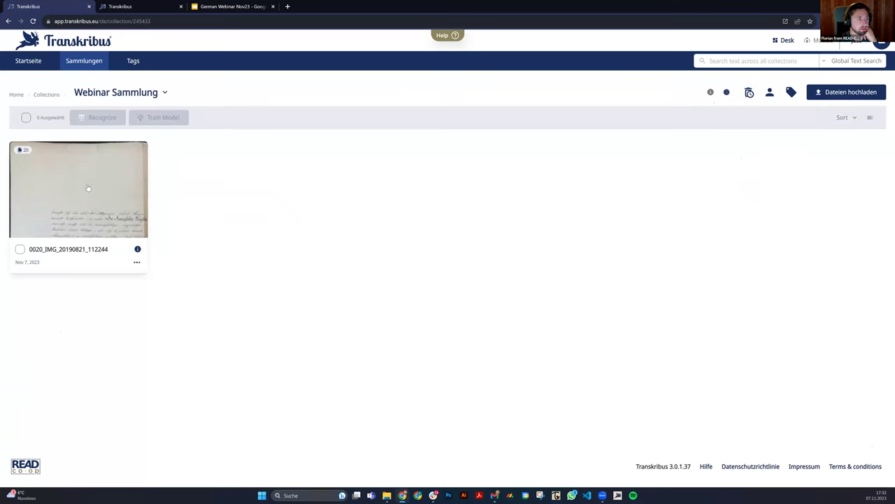
pyautogui.click(87, 188)
pyautogui.hotkey('alt', 'Left')
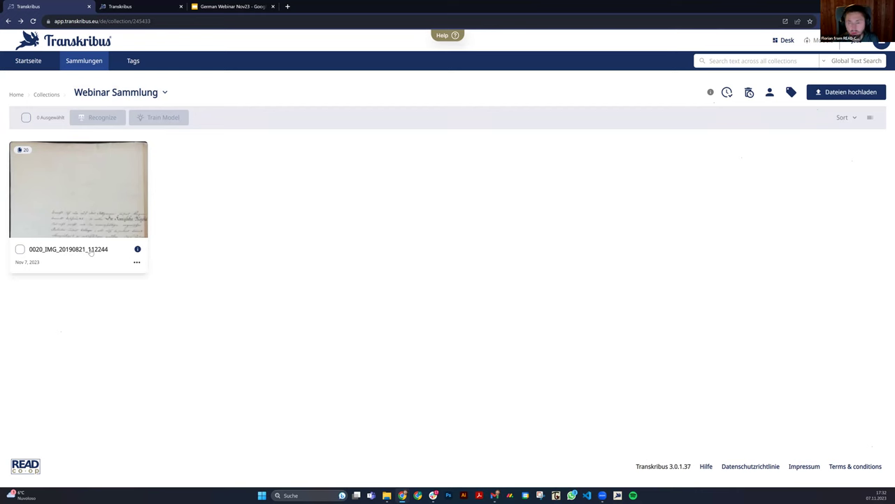
# Retitle the document 'Webinar Dokument' in its metadata, save, and open it.
pyautogui.click(138, 249)
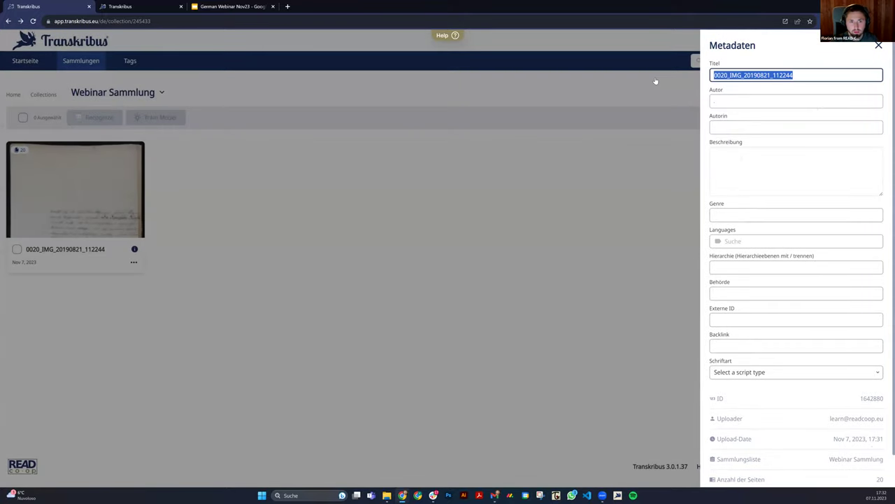
pyautogui.write('Webinar Dokument')
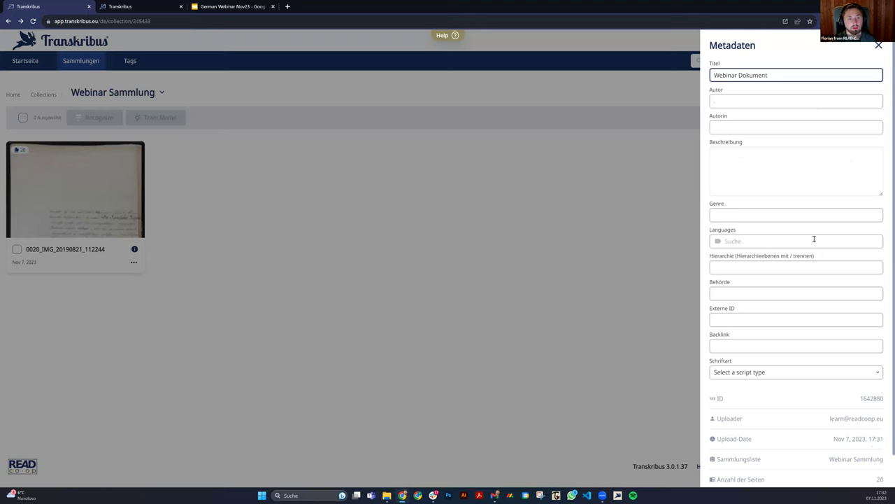
pyautogui.scroll(-1, 808, 182)
pyautogui.scroll(1, 796, 103)
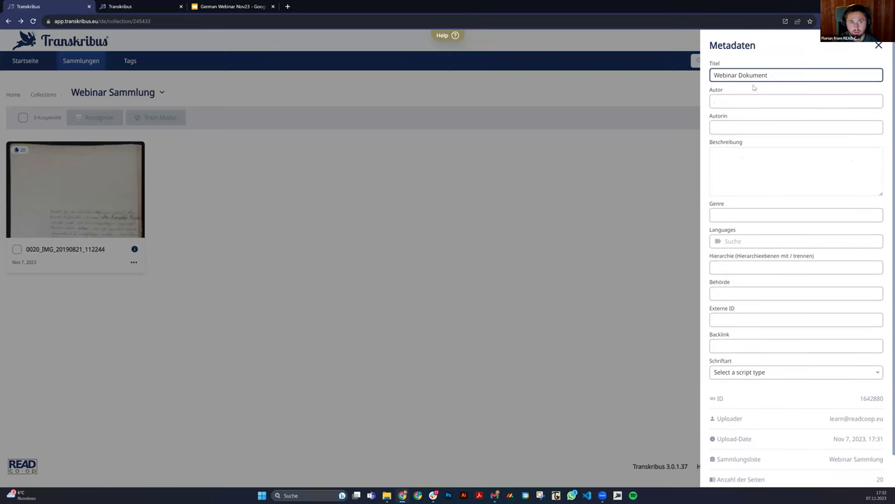
pyautogui.scroll(-1, 756, 88)
pyautogui.click(872, 474)
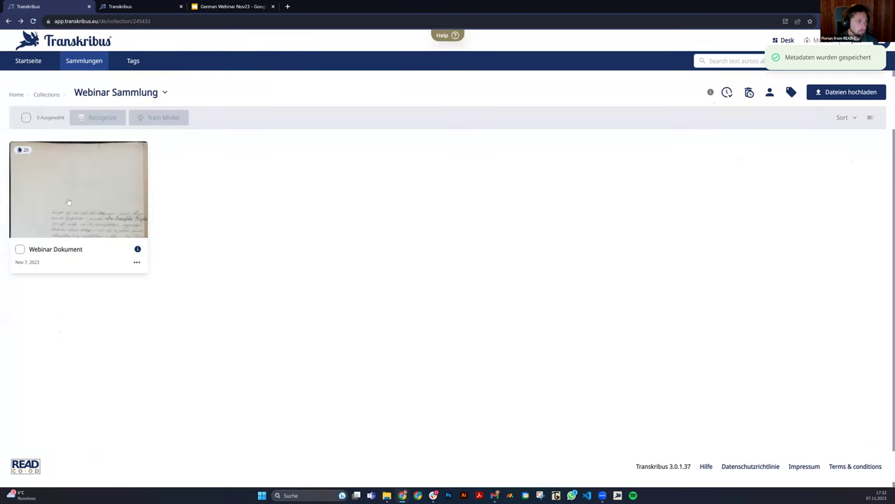
pyautogui.click(109, 200)
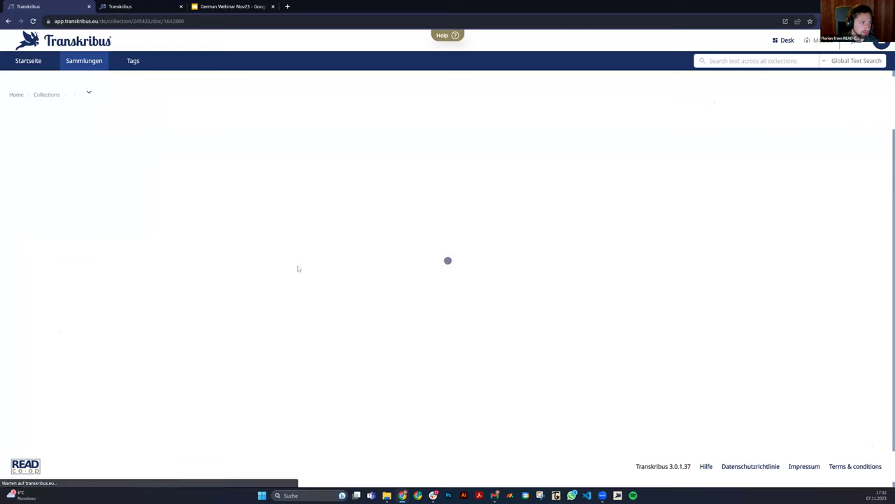
# Open page 1 in the editor and bring up the recognition models, showing The English Eagle.
pyautogui.click(69, 172)
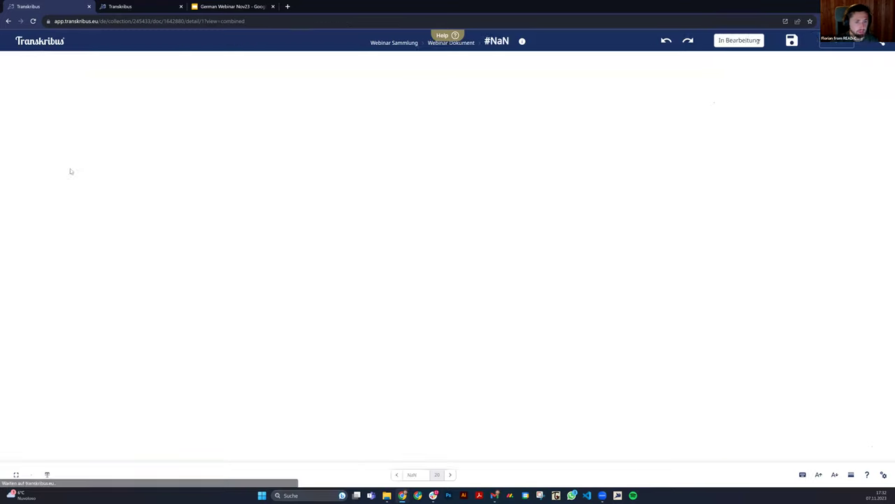
pyautogui.scroll(-5, 314, 284)
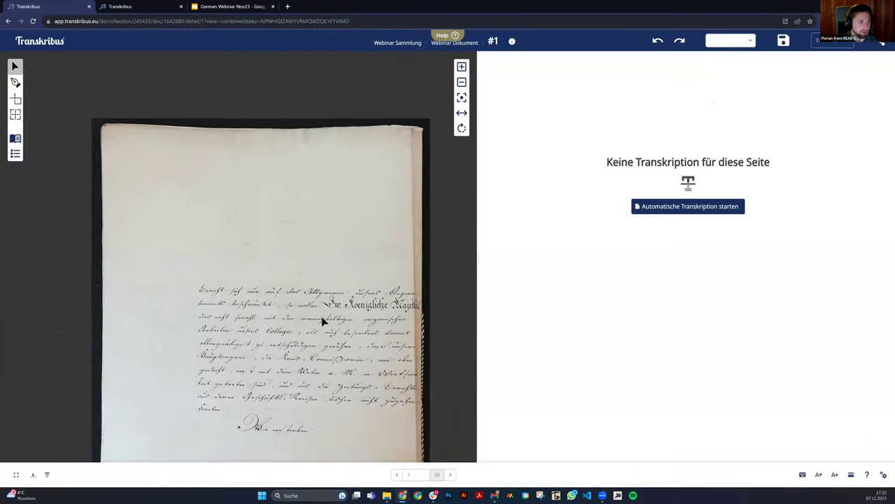
pyautogui.scroll(-4, 364, 272)
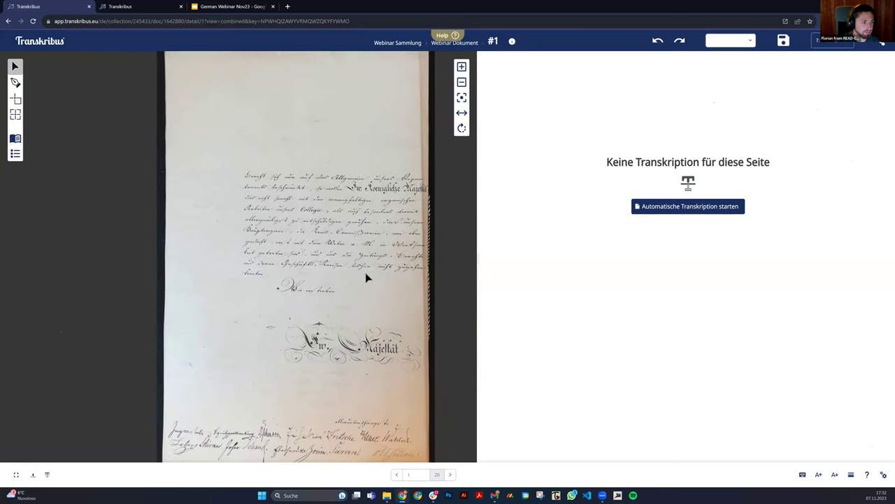
pyautogui.scroll(5, 380, 270)
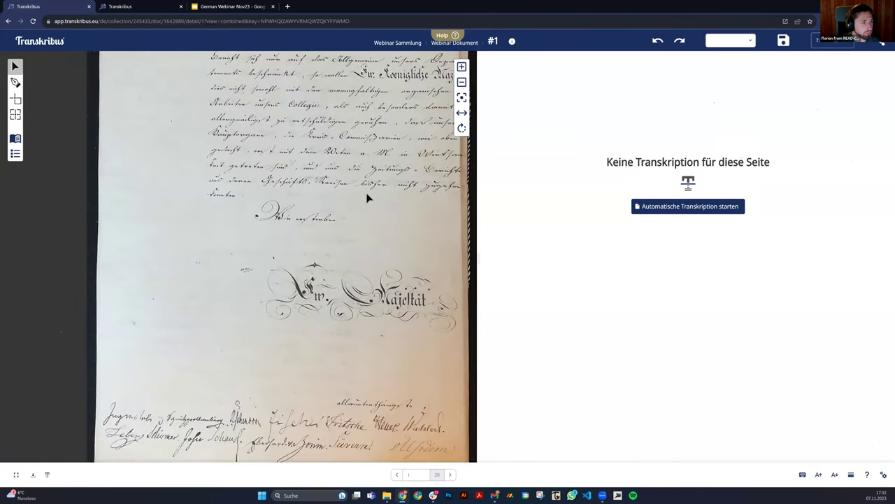
pyautogui.scroll(-5, 368, 240)
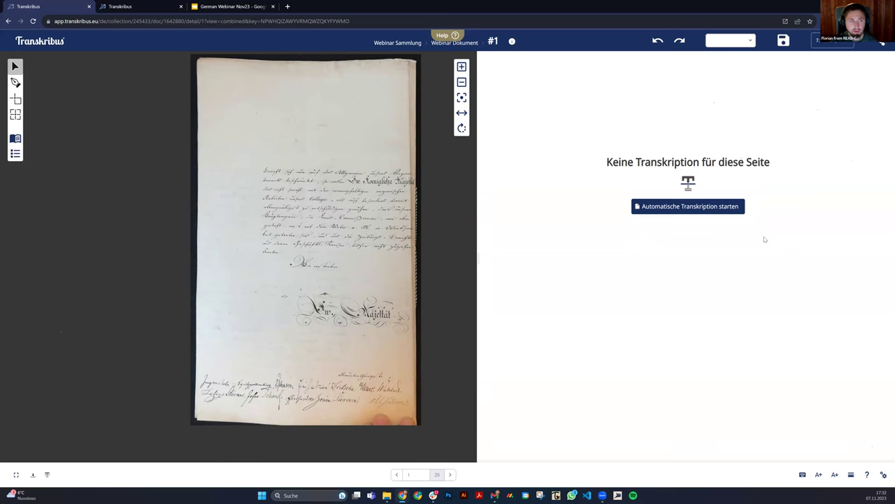
pyautogui.click(708, 207)
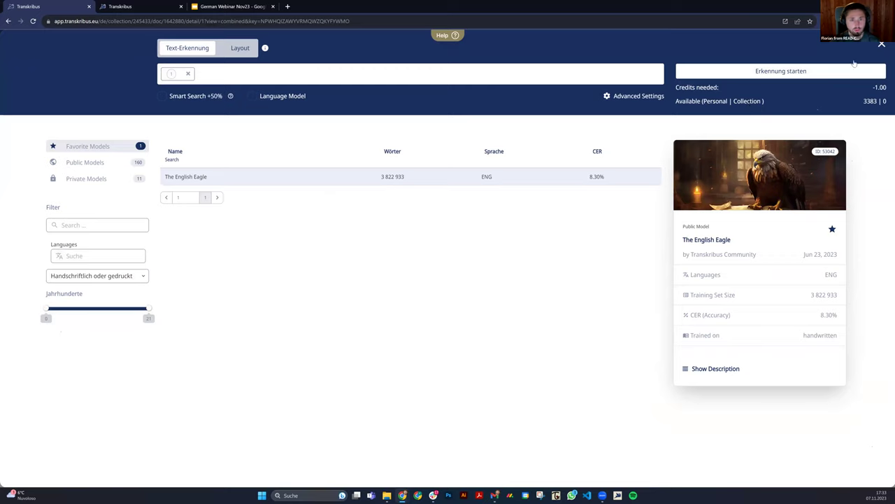
# Run text recognition on page 1 with the public model The Text Titan I.
pyautogui.click(881, 44)
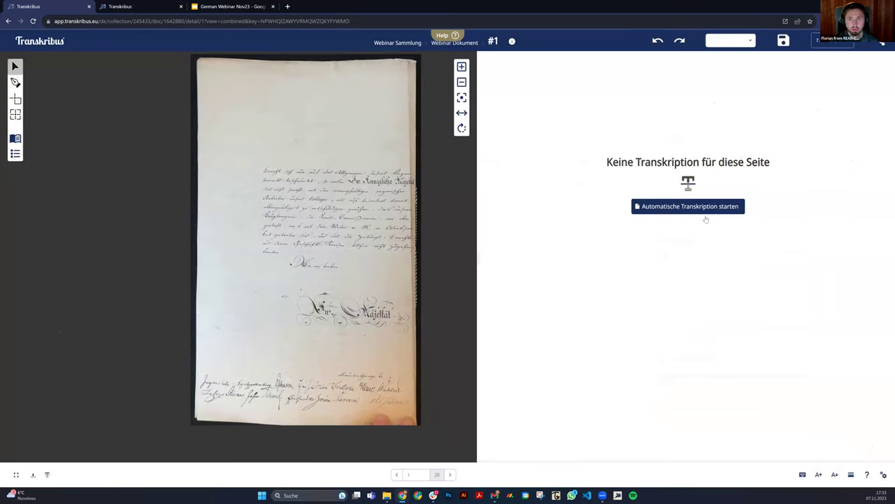
pyautogui.click(687, 206)
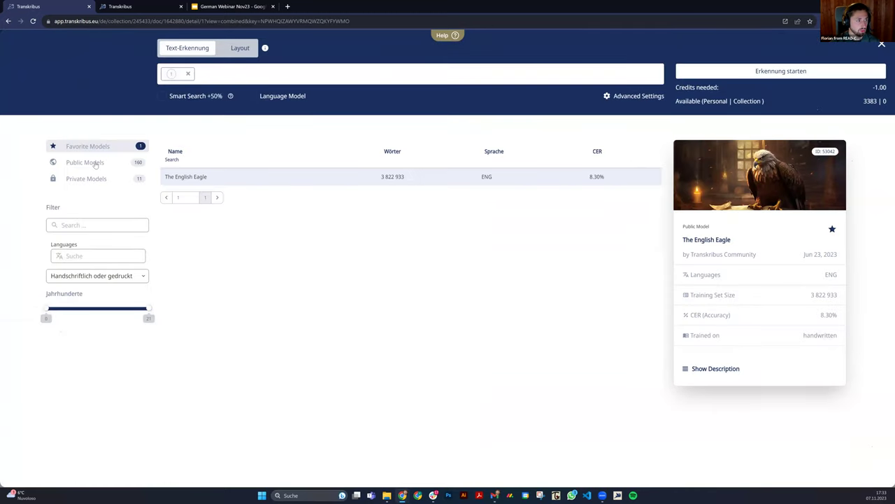
pyautogui.click(96, 166)
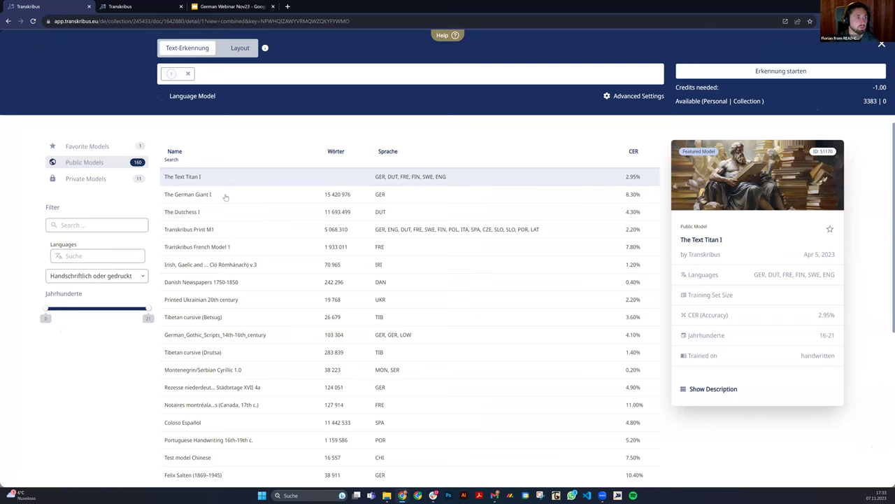
pyautogui.click(224, 197)
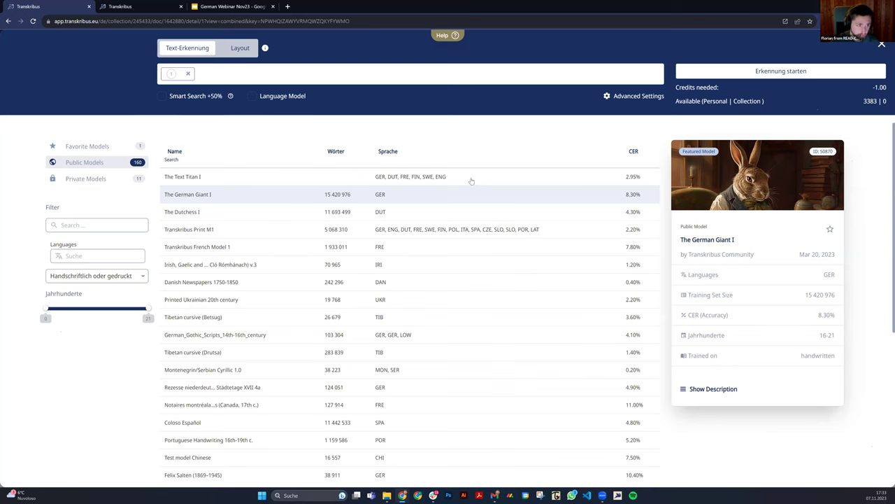
pyautogui.click(471, 181)
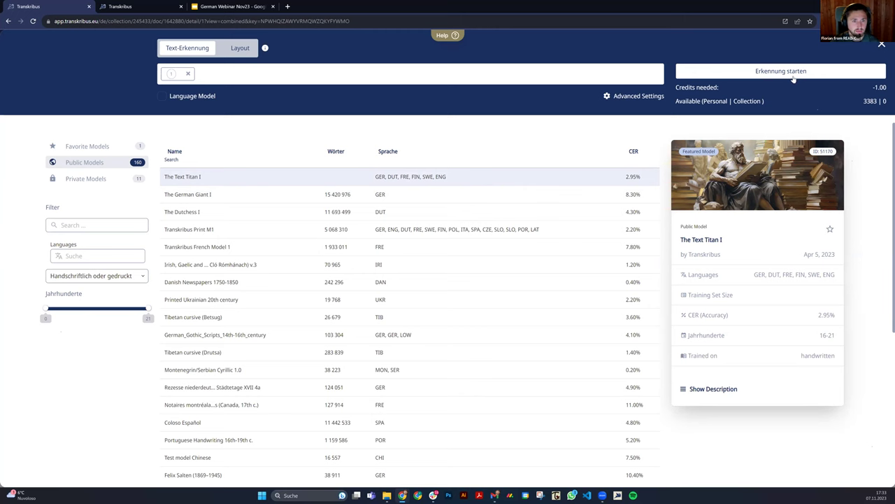
pyautogui.click(837, 72)
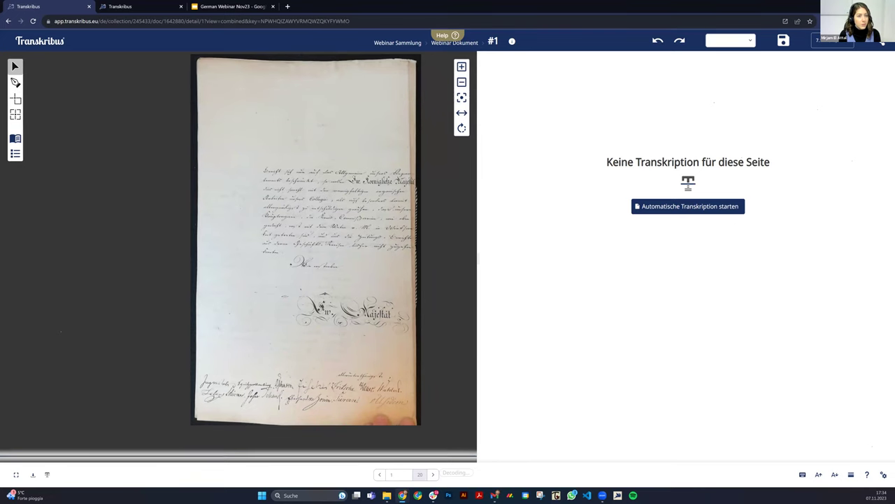
# From Startseite, open the full jobs table listing the Transformer Text Recognition job.
pyautogui.click(49, 44)
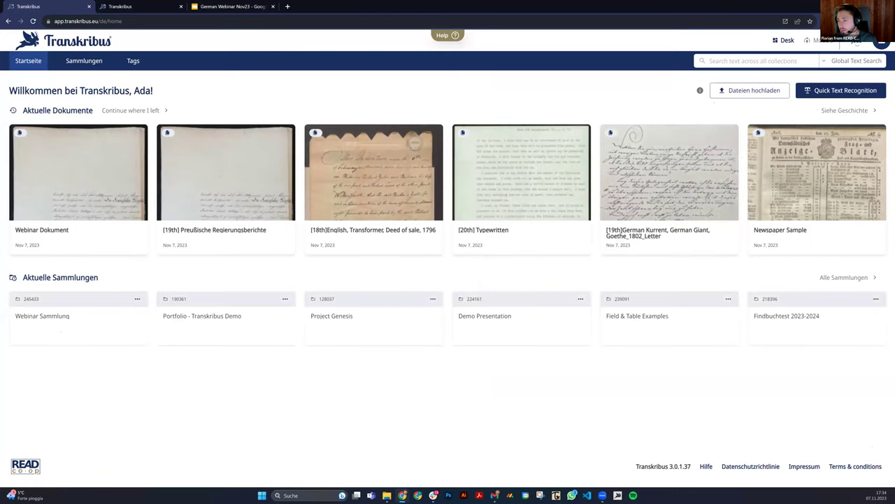
pyautogui.click(855, 43)
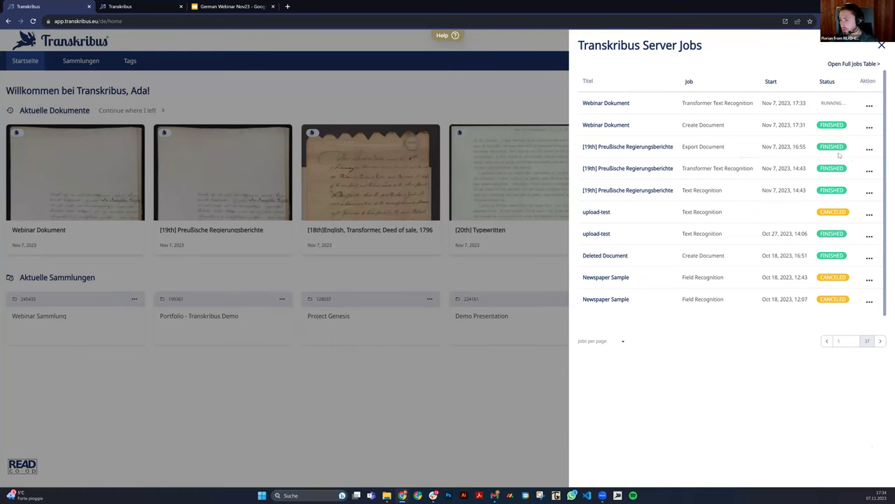
pyautogui.click(854, 64)
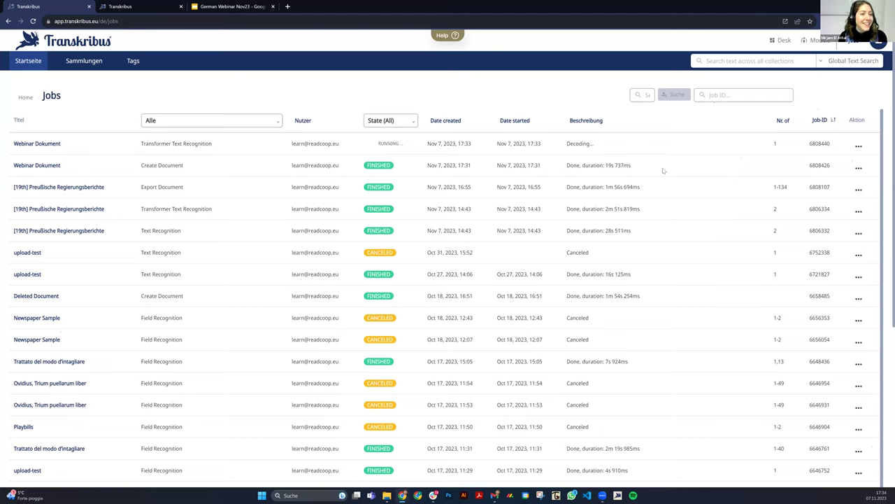
# Reload the jobs table until recognition finishes (1m 10s 428ms), then open Webinar Dokument.
pyautogui.click(33, 21)
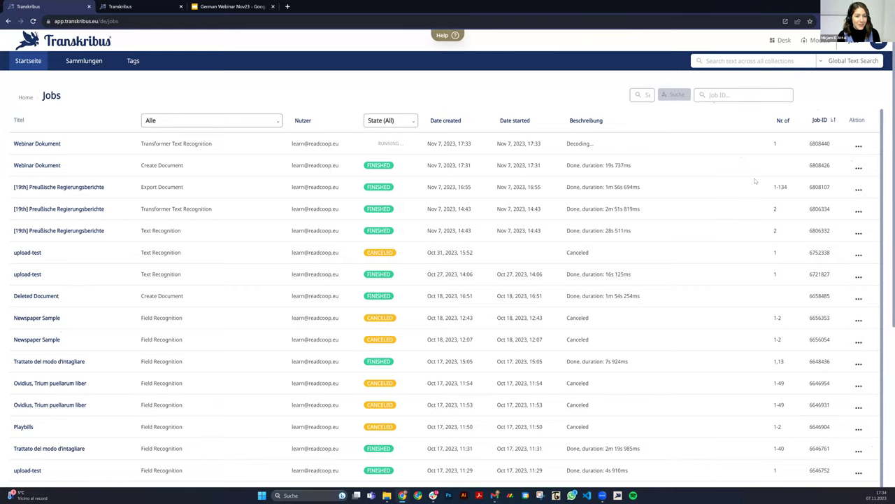
pyautogui.moveTo(600, 148); pyautogui.dragTo(264, 147)
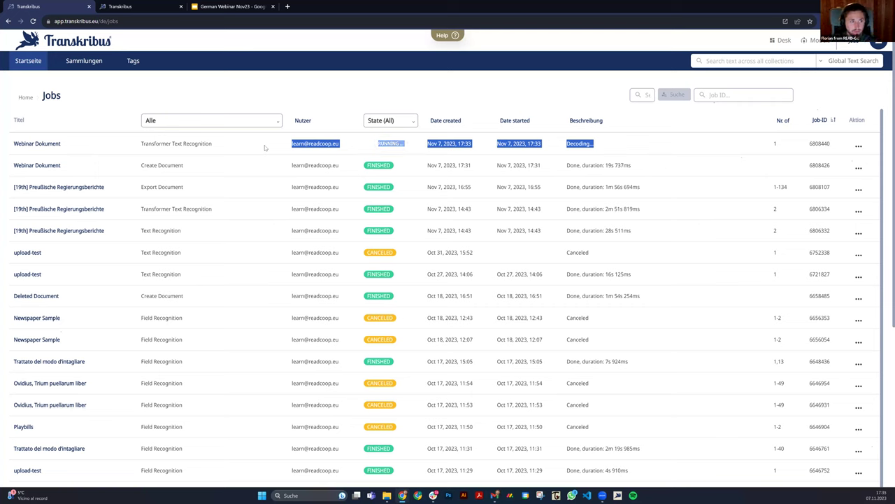
pyautogui.click(539, 98)
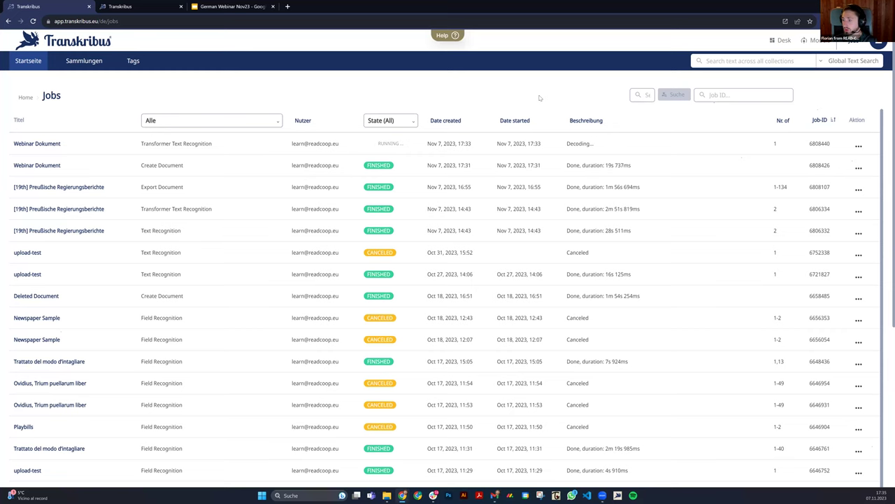
pyautogui.press('F5')
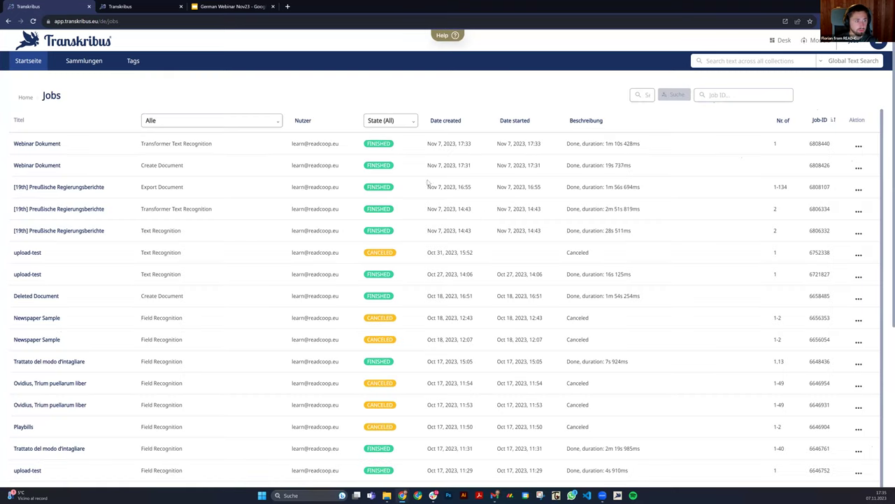
pyautogui.moveTo(606, 144); pyautogui.dragTo(640, 144)
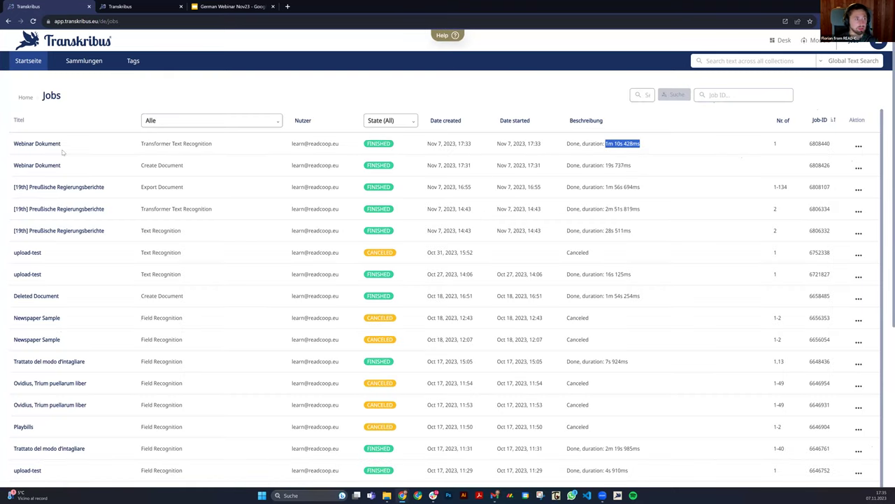
pyautogui.click(40, 143)
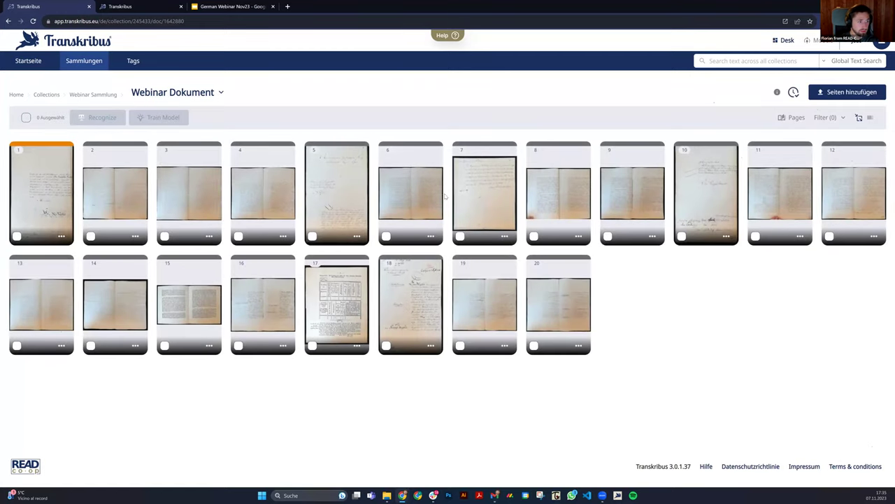
# Open page 1, check its version history, and step through lines 1–5 of Region 1.
pyautogui.click(44, 180)
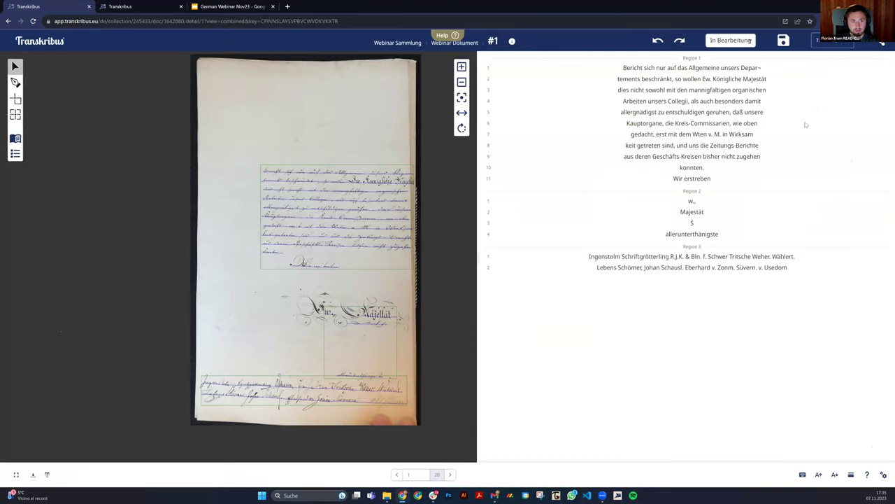
pyautogui.click(832, 40)
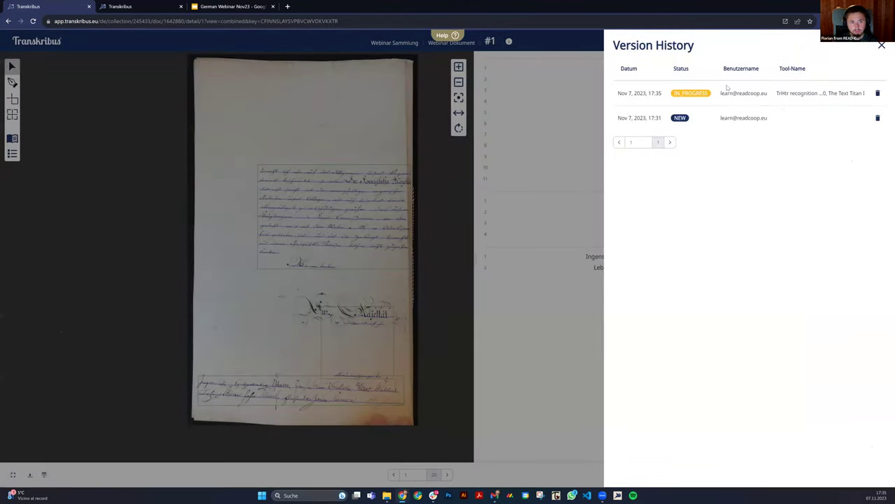
pyautogui.click(882, 45)
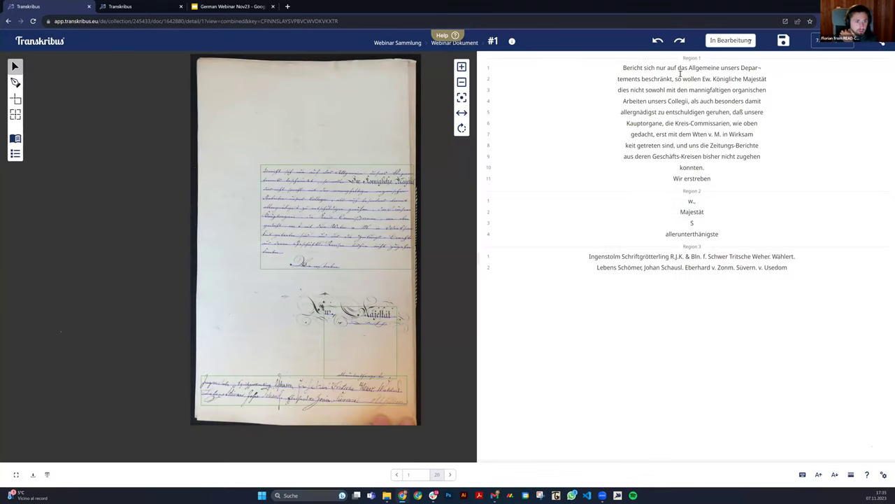
pyautogui.click(647, 68)
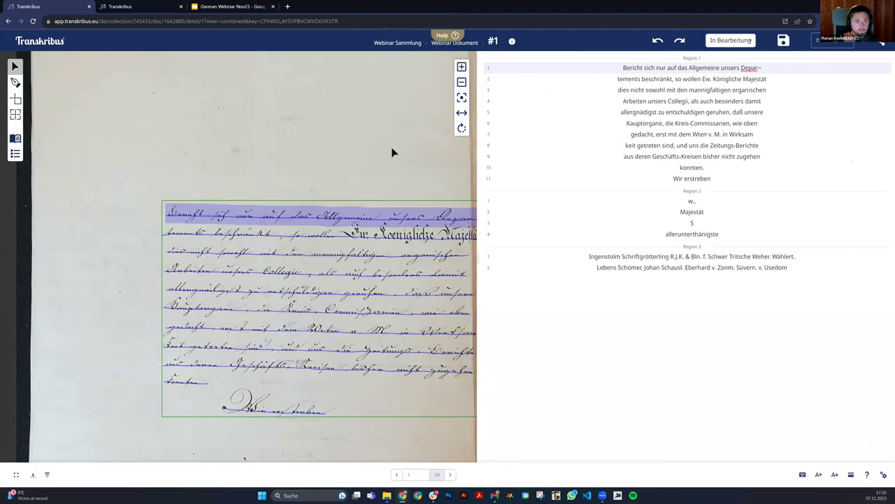
pyautogui.click(747, 80)
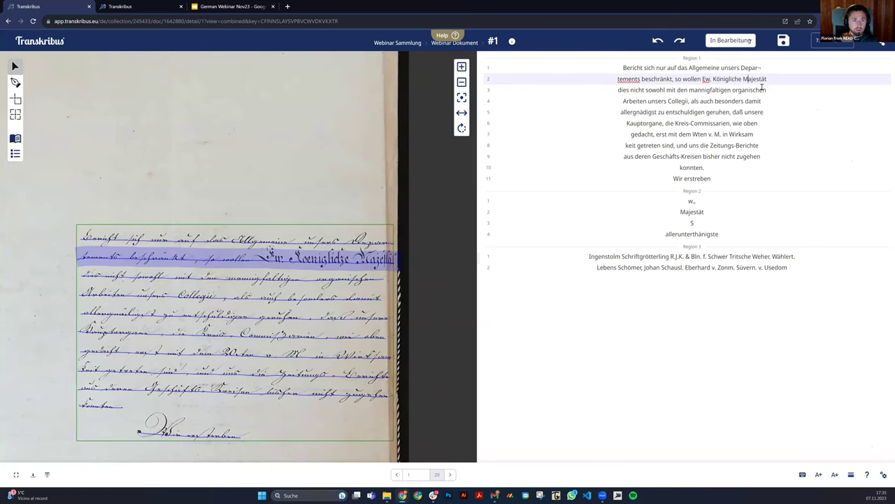
pyautogui.click(766, 90)
pyautogui.press('Down')
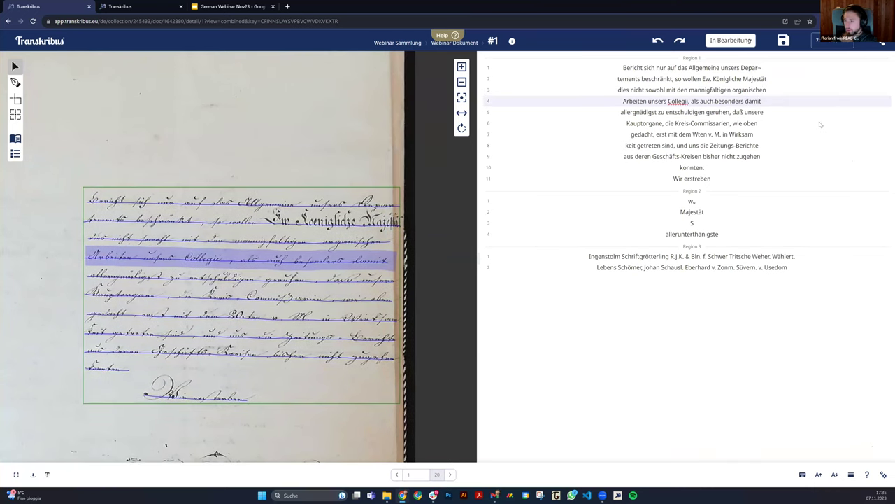
pyautogui.click(638, 112)
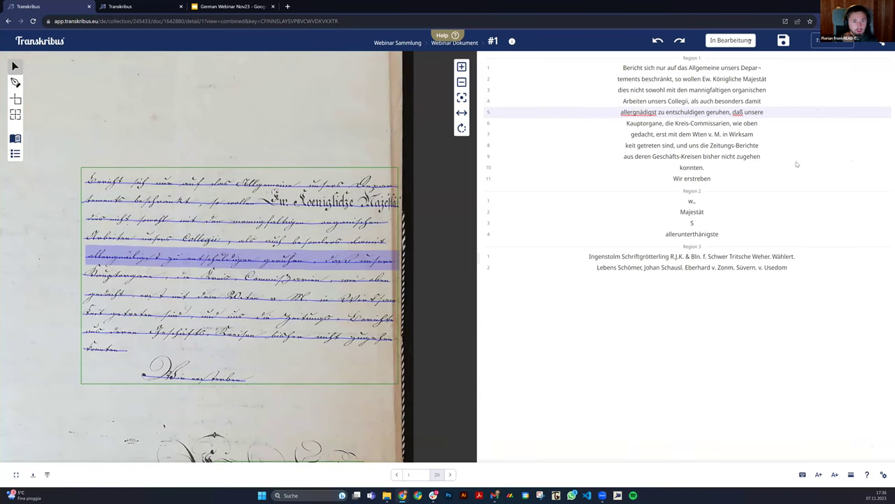
# Show the Majestät line and select Region 2 around the heading.
pyautogui.click(689, 211)
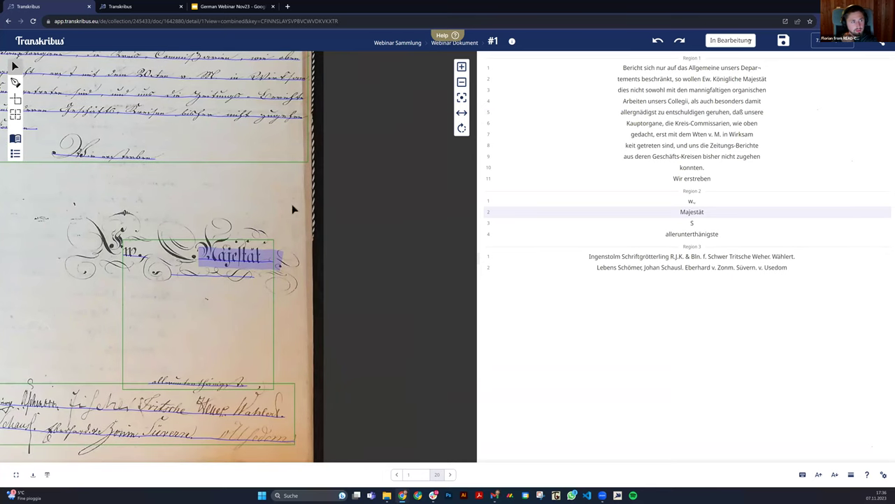
pyautogui.moveTo(342, 201); pyautogui.dragTo(373, 202)
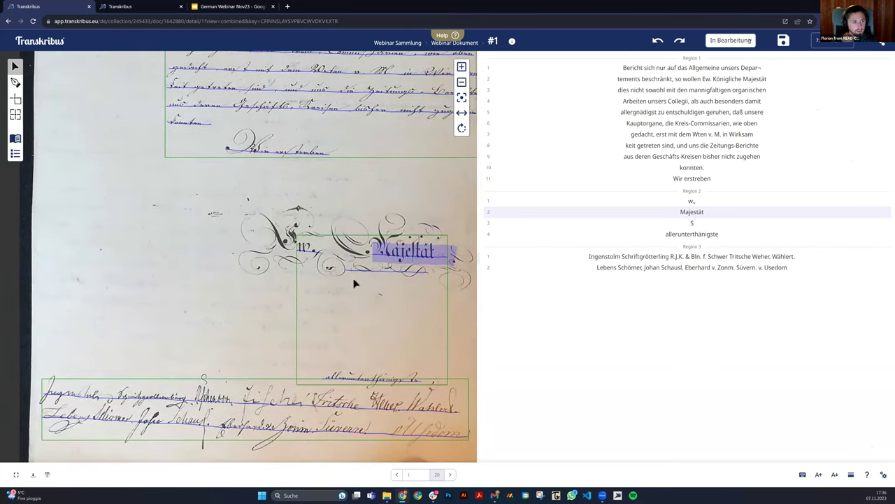
pyautogui.click(396, 279)
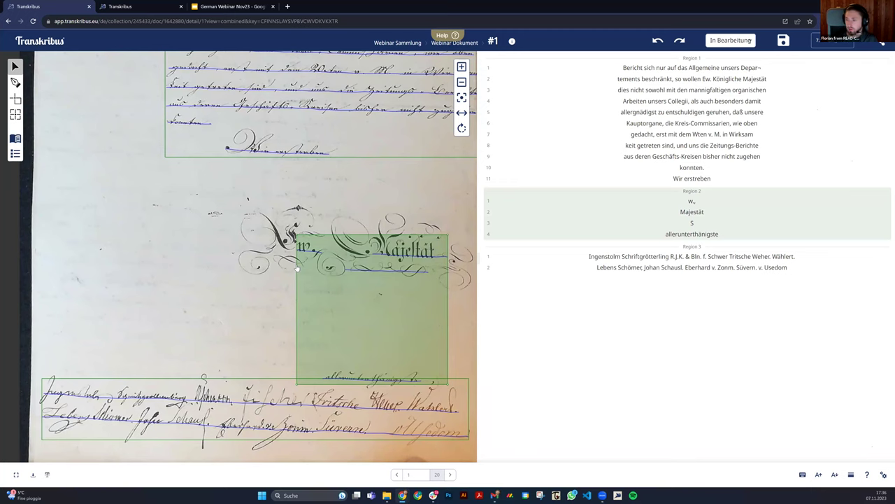
# Drag Region 2's left corners up and left into a slanted outline around Ew. Majestät.
pyautogui.scroll(3, 304, 254)
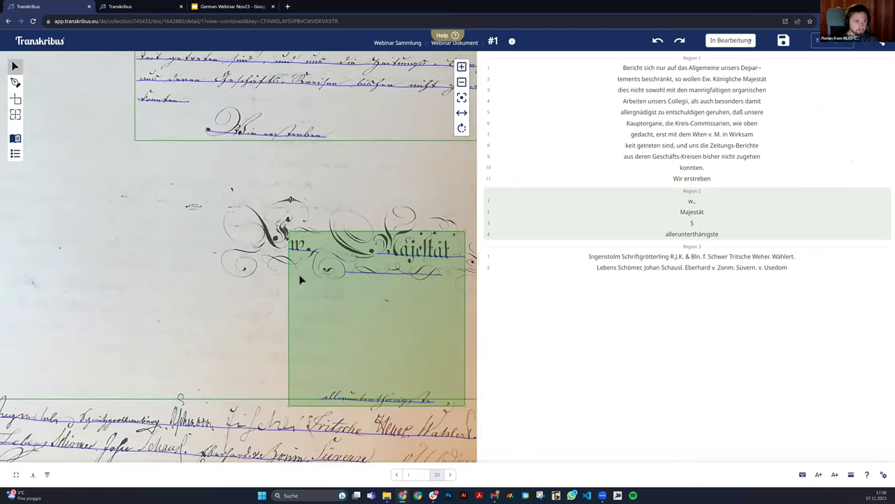
pyautogui.moveTo(285, 222); pyautogui.dragTo(209, 174)
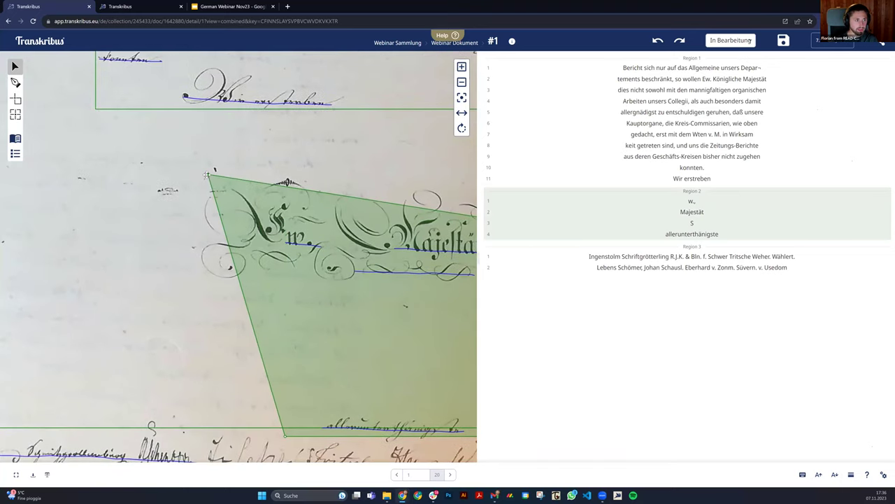
pyautogui.moveTo(286, 439); pyautogui.dragTo(180, 334)
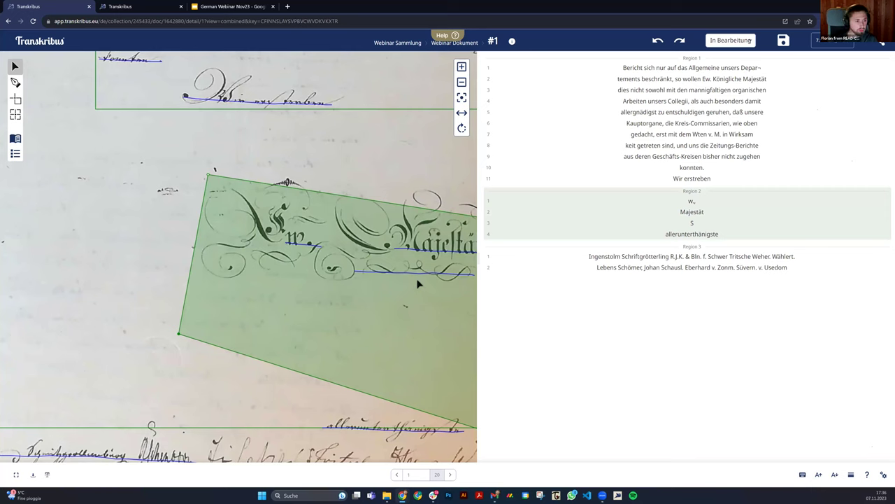
# Extend the w. line's baseline leftwards and save page 1.
pyautogui.click(289, 244)
pyautogui.moveTo(289, 245); pyautogui.dragTo(244, 238)
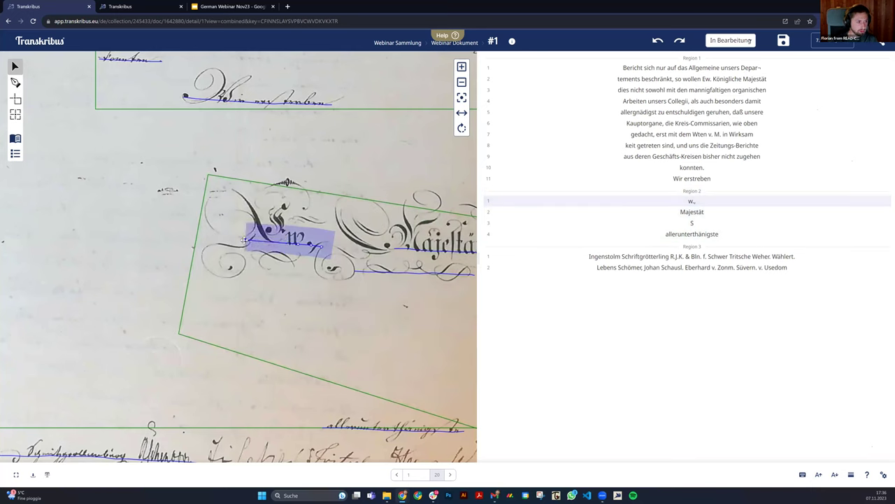
pyautogui.click(360, 174)
pyautogui.moveTo(405, 172); pyautogui.dragTo(225, 163)
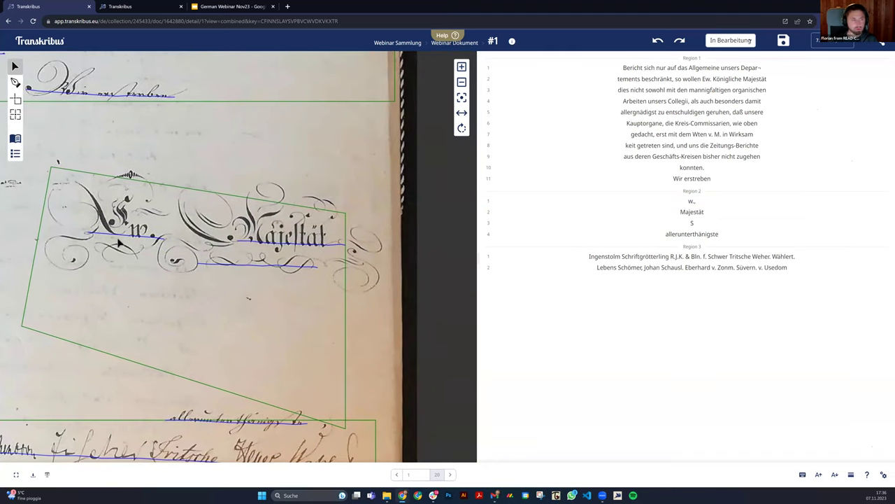
pyautogui.click(781, 40)
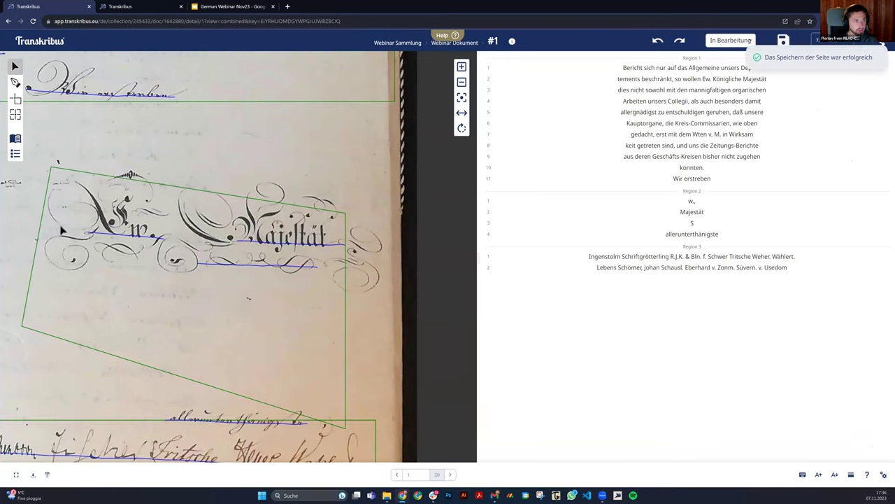
pyautogui.click(682, 211)
# Check the heading's first line and Region 1 line 6 ('Kauptorgane, die Kreis-Commissarien, wie oben'), then save page 1.
pyautogui.press('Up')
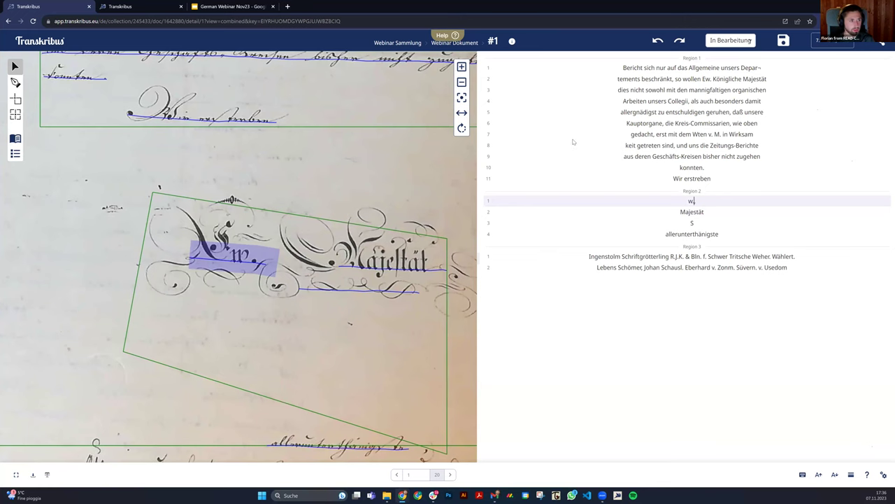
pyautogui.click(721, 124)
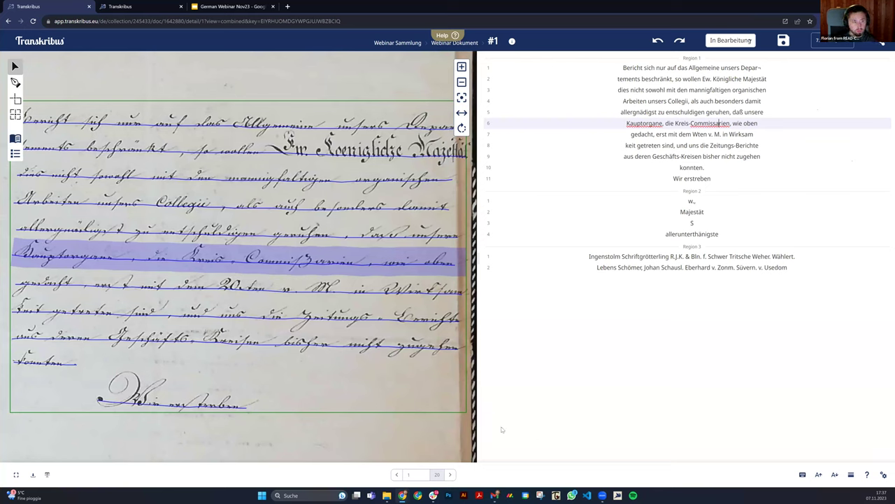
pyautogui.hotkey('ctrl', 's')
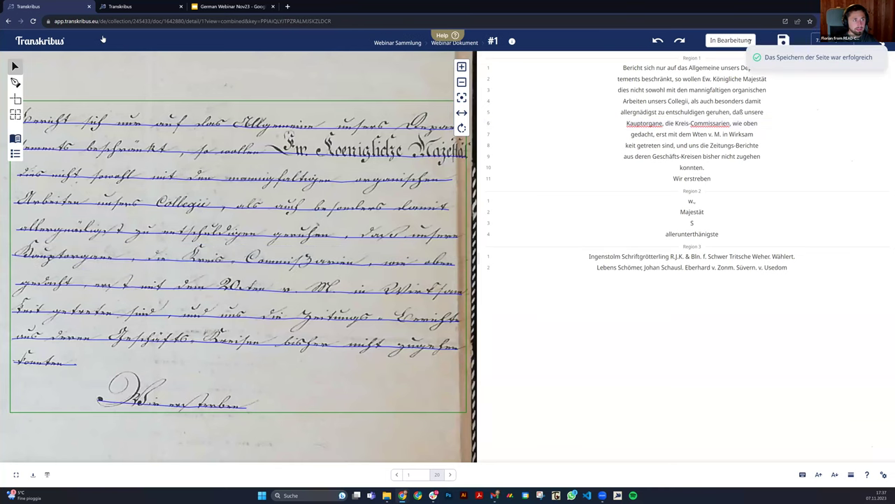
# Go from the home page into Webinar Dokument in the Webinar Sammlung collection.
pyautogui.click(49, 40)
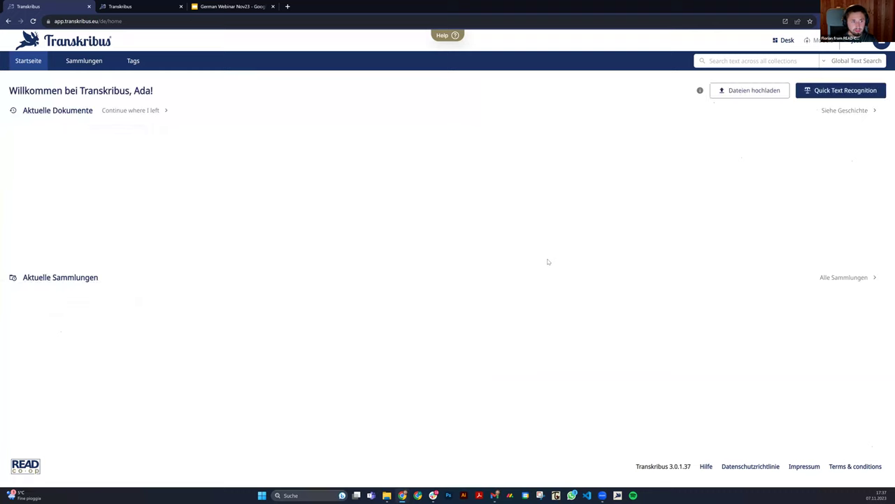
pyautogui.click(38, 321)
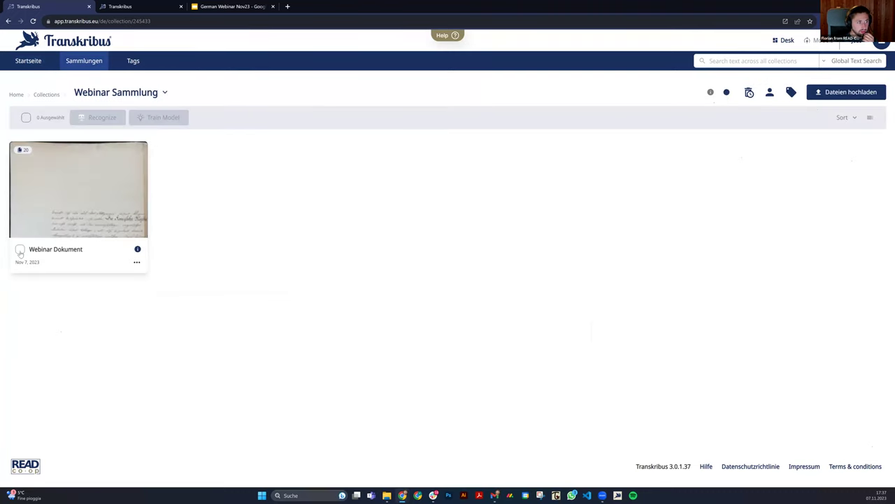
pyautogui.click(73, 216)
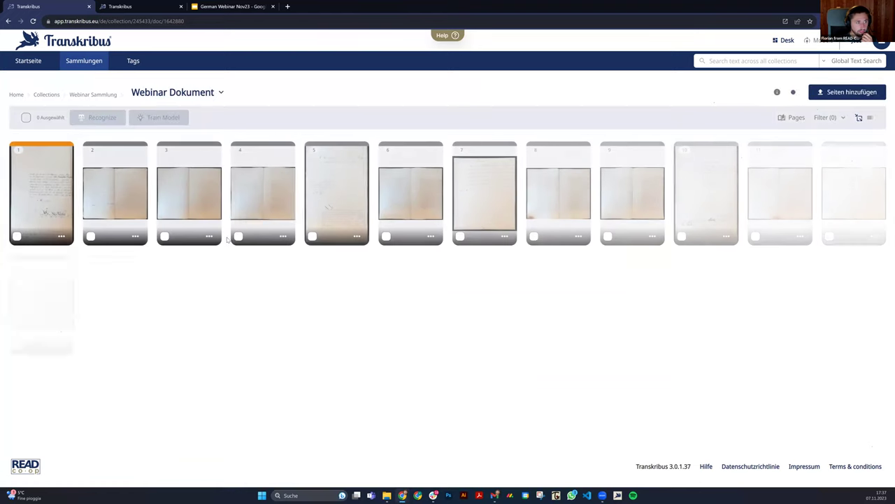
# Select pages 2 to 10 and view the Public Models list for text recognition.
pyautogui.click(90, 236)
pyautogui.click(165, 236)
pyautogui.click(238, 235)
pyautogui.click(312, 235)
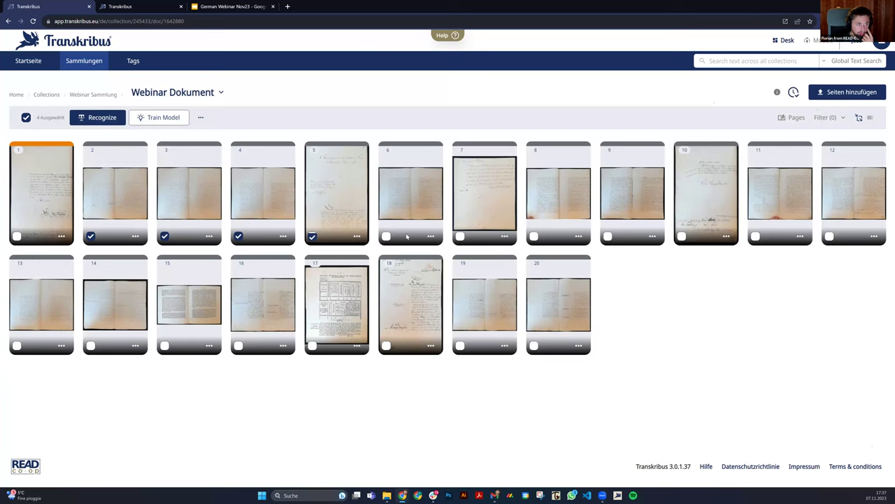
pyautogui.click(386, 235)
pyautogui.click(460, 236)
pyautogui.click(534, 236)
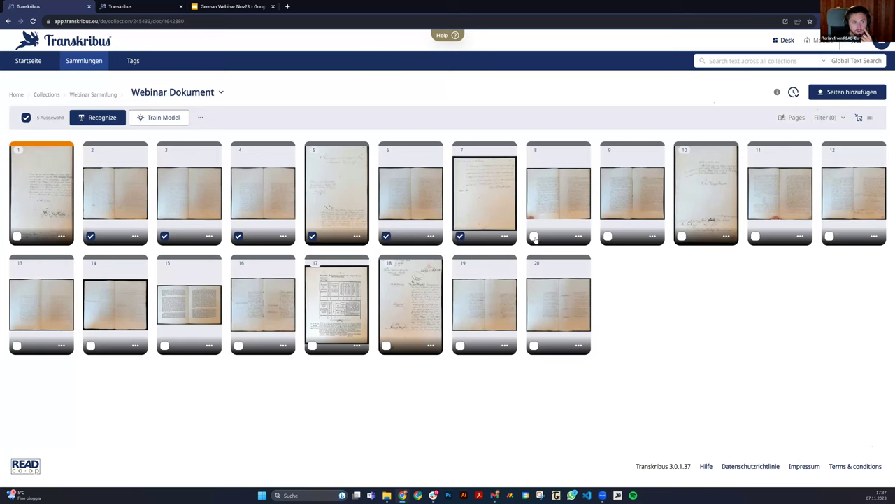
pyautogui.click(607, 235)
pyautogui.click(682, 236)
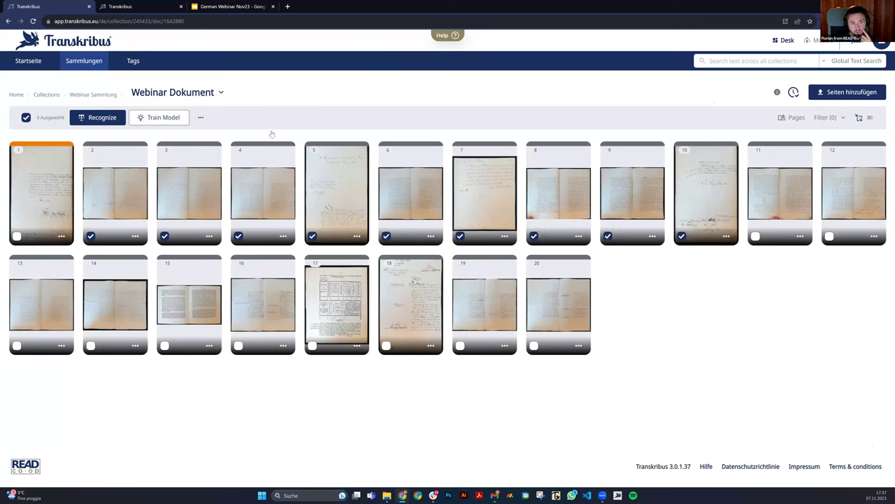
pyautogui.click(102, 117)
pyautogui.click(85, 162)
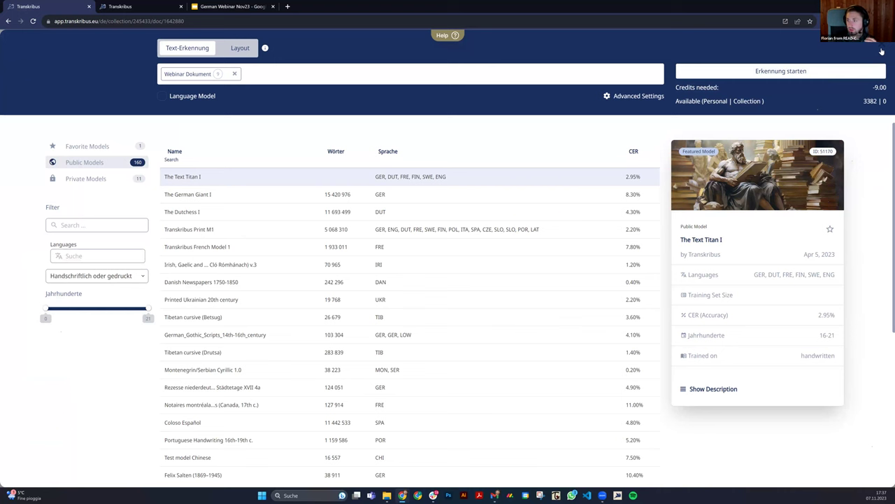
# Close the recognition setup, mark page 1 as Trainingsdaten, save, and return to the Webinar Dokument overview.
pyautogui.click(882, 49)
pyautogui.click(51, 187)
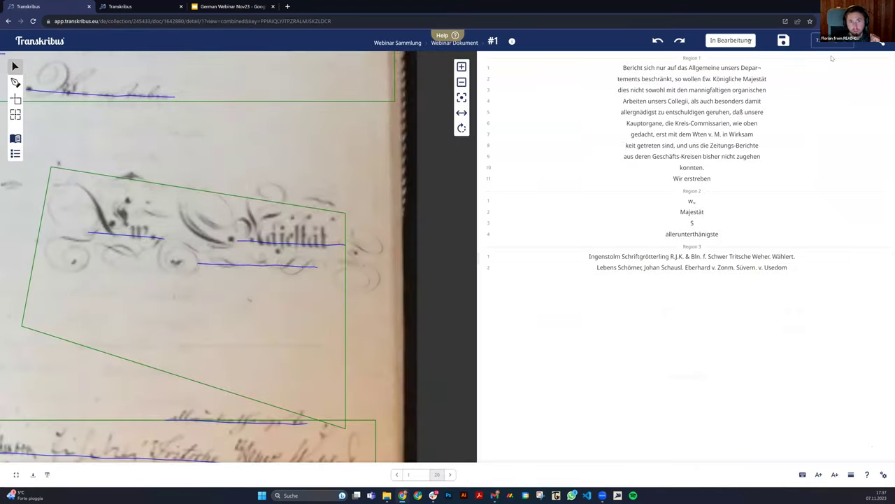
pyautogui.click(734, 41)
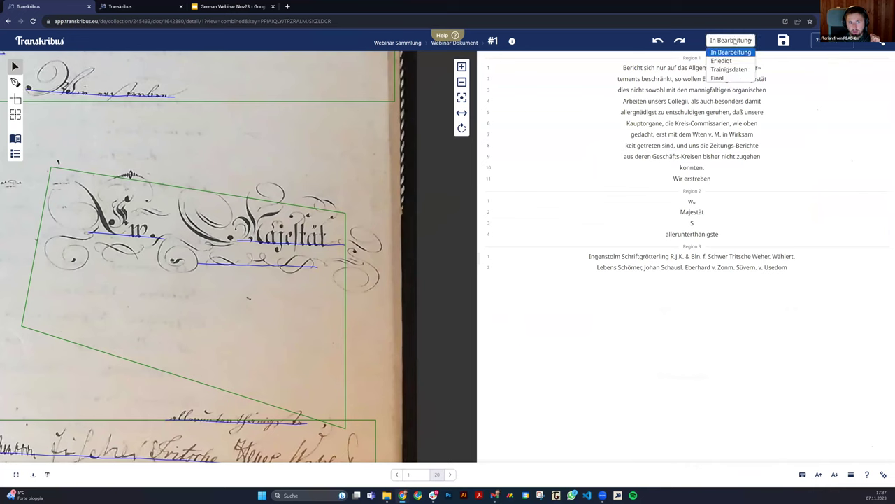
pyautogui.click(743, 70)
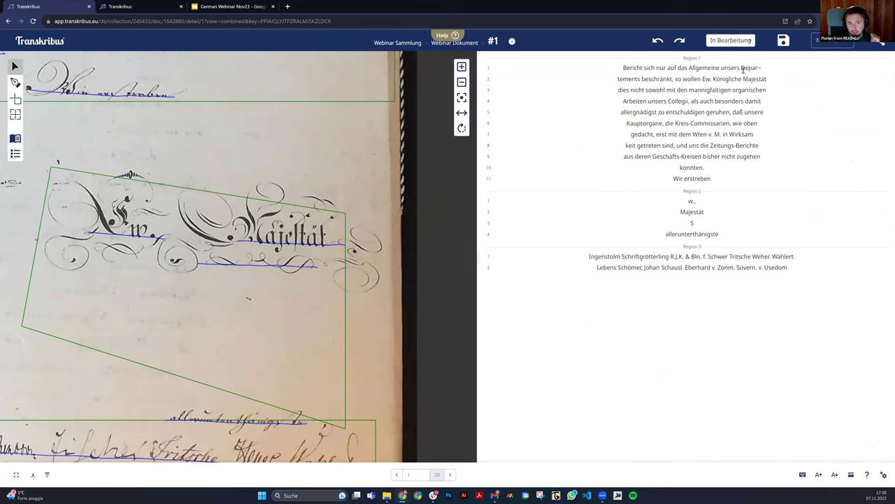
pyautogui.click(783, 40)
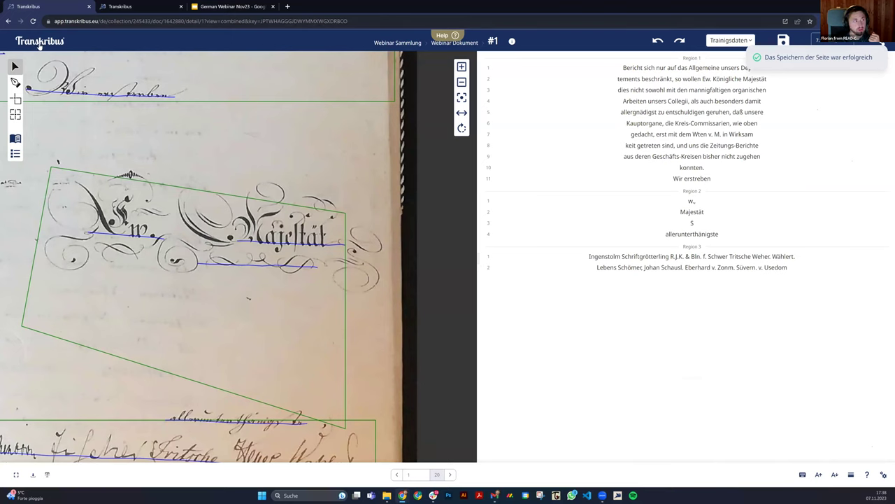
pyautogui.click(453, 44)
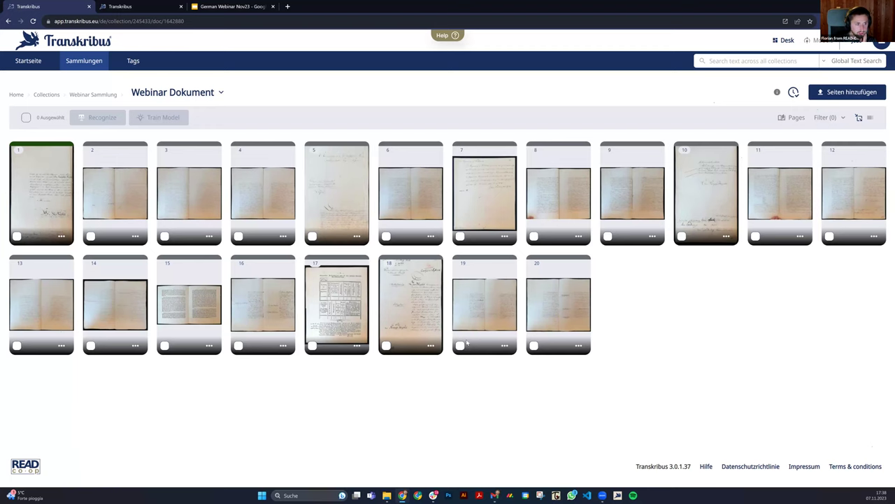
pyautogui.click(404, 302)
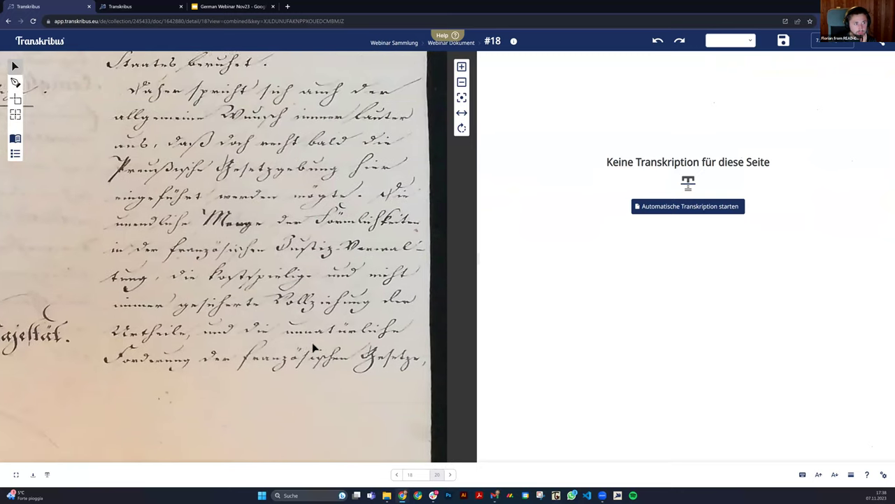
pyautogui.scroll(-5, 285, 264)
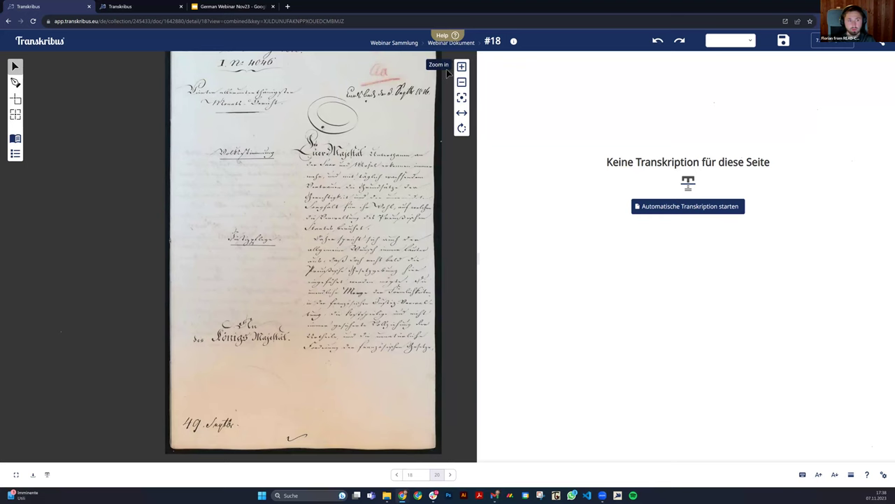
pyautogui.click(464, 43)
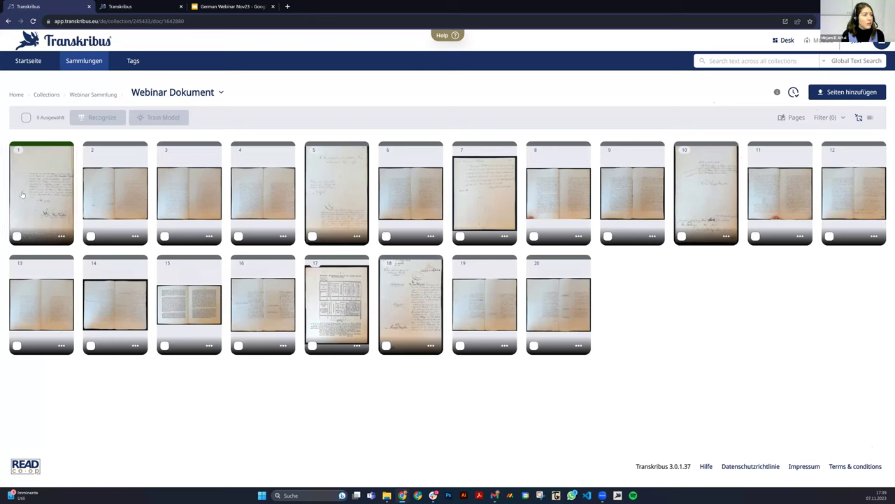
# Open the page 1 thumbnail of Webinar Dokument in the editor.
pyautogui.click(98, 196)
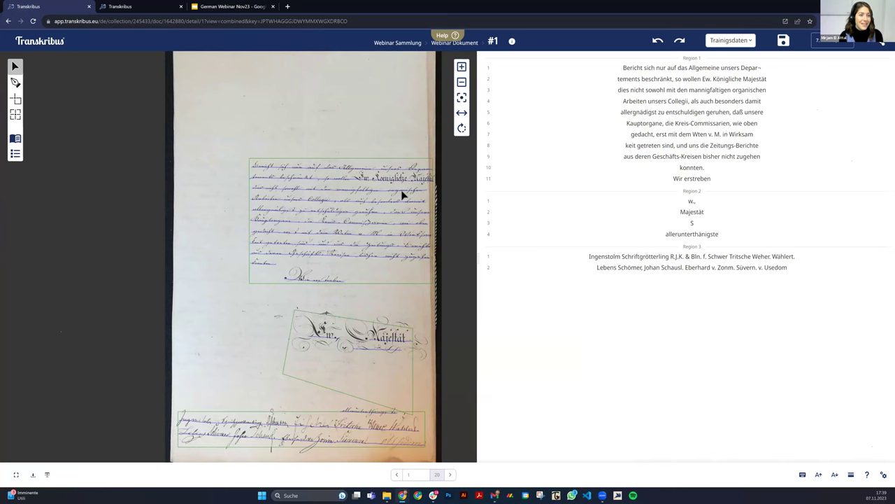
# Turn off Rechtschreibprüfung in the editor configuration, then resume editing line 5 of page 1.
pyautogui.click(703, 123)
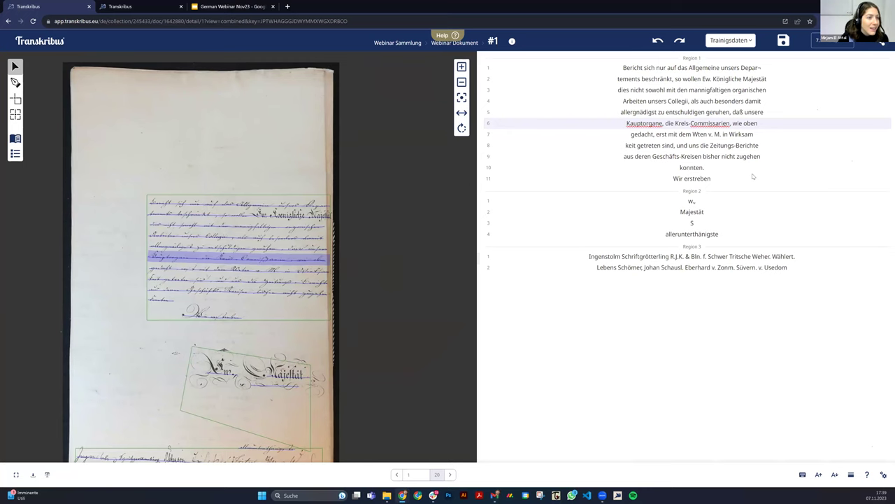
pyautogui.click(884, 474)
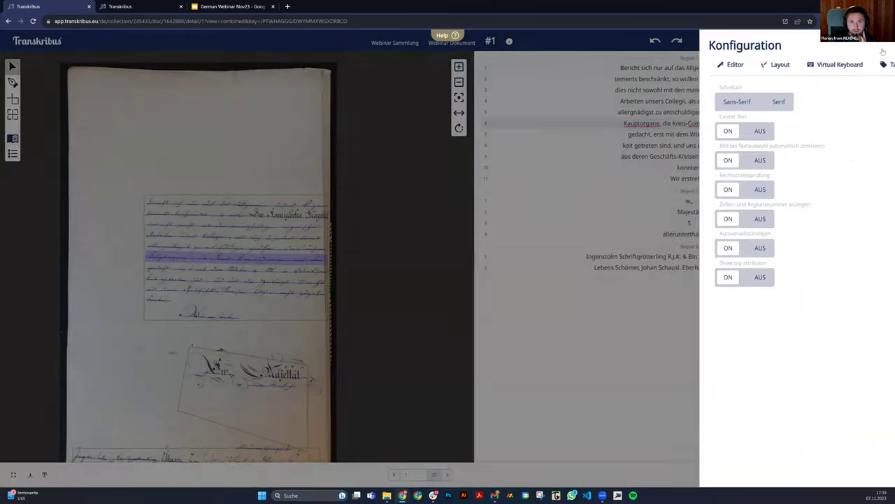
pyautogui.click(882, 46)
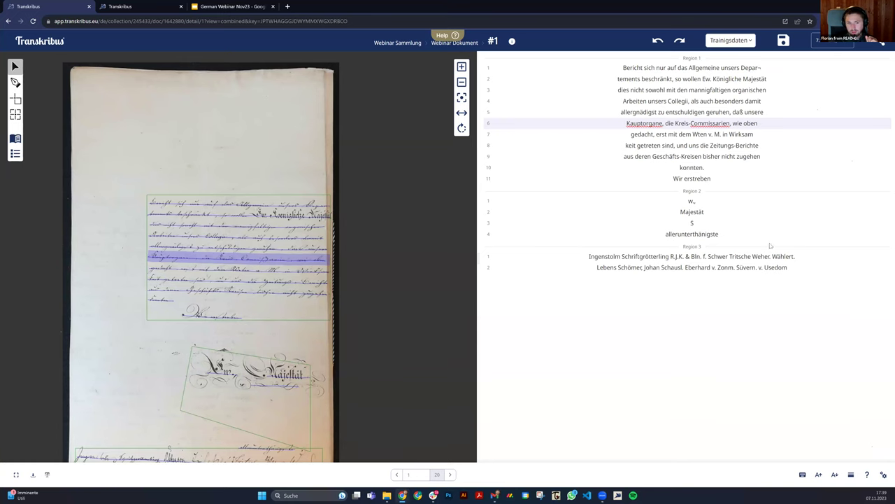
pyautogui.click(883, 475)
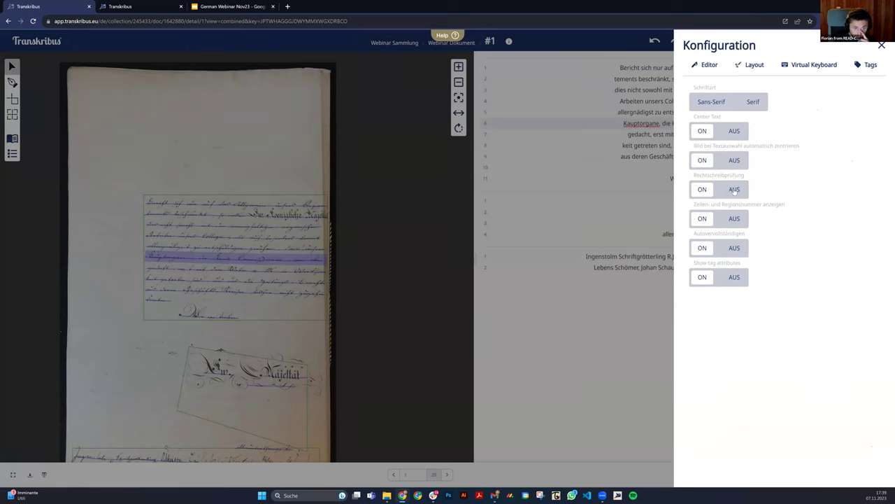
pyautogui.click(703, 189)
pyautogui.click(609, 177)
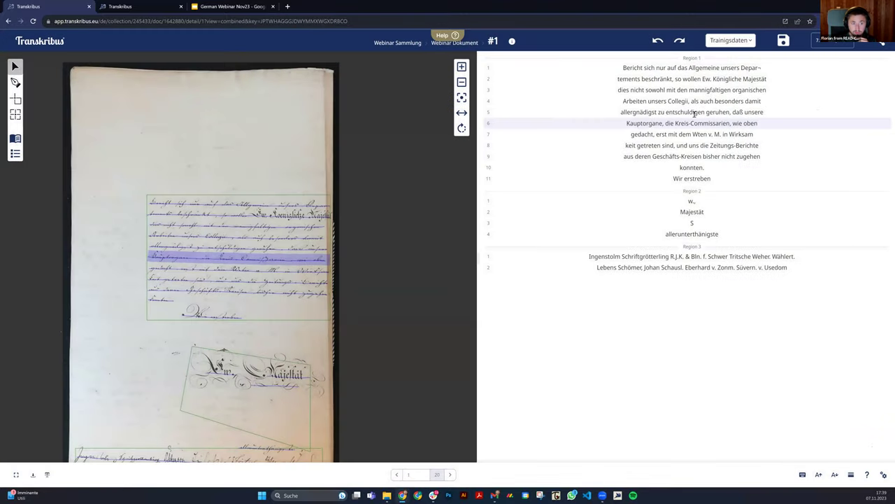
pyautogui.click(695, 113)
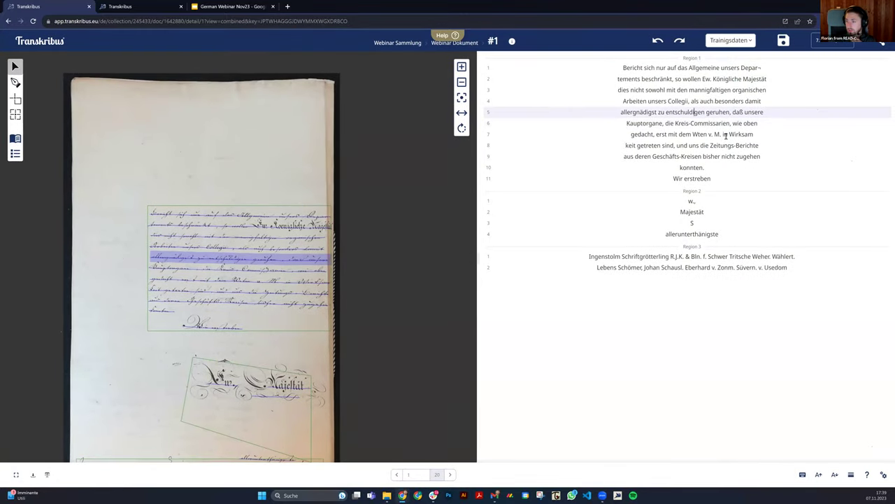
# Insert a comma after 'Collegii' in line 4 of Region 1.
pyautogui.click(670, 100)
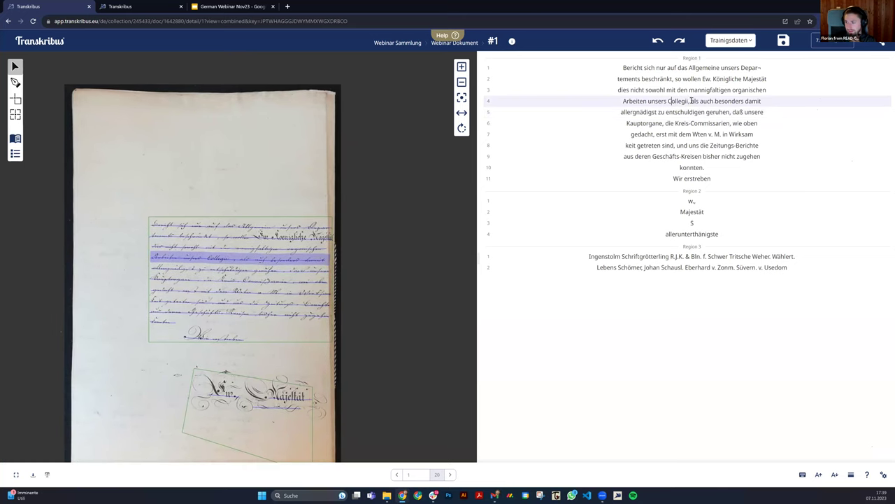
pyautogui.click(689, 100)
pyautogui.write(',')
pyautogui.click(707, 88)
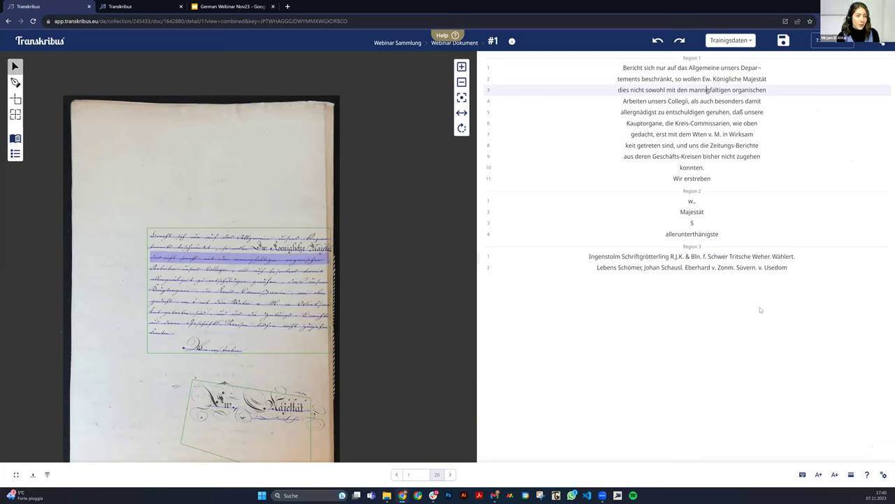
# Select the top, Ew. Majestät and bottom regions on the page image to match them to the transcription.
pyautogui.scroll(-2, 250, 130)
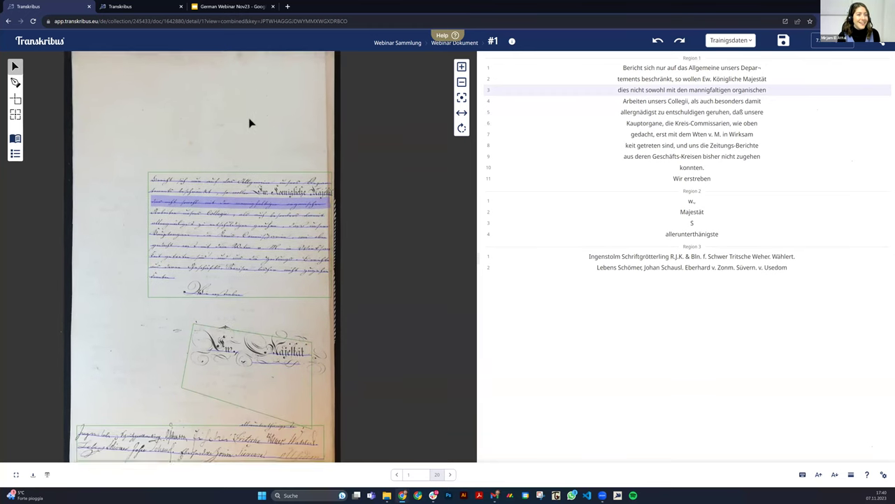
pyautogui.scroll(-2, 146, 316)
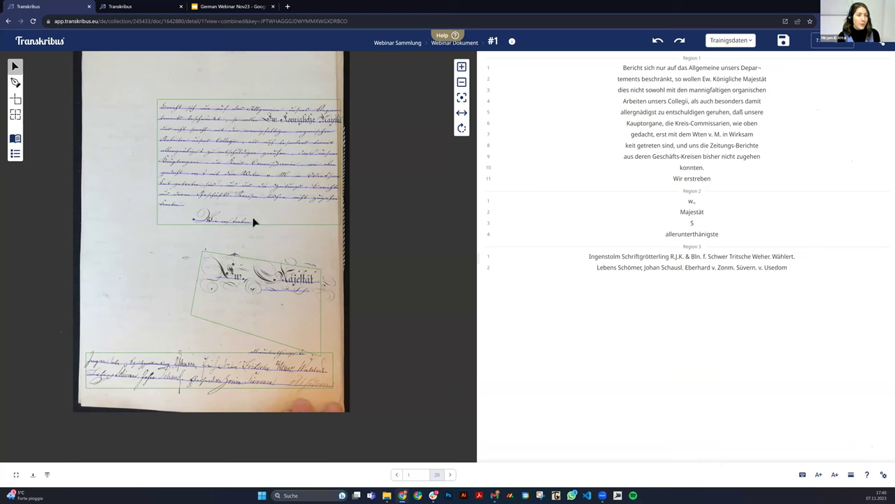
pyautogui.click(234, 272)
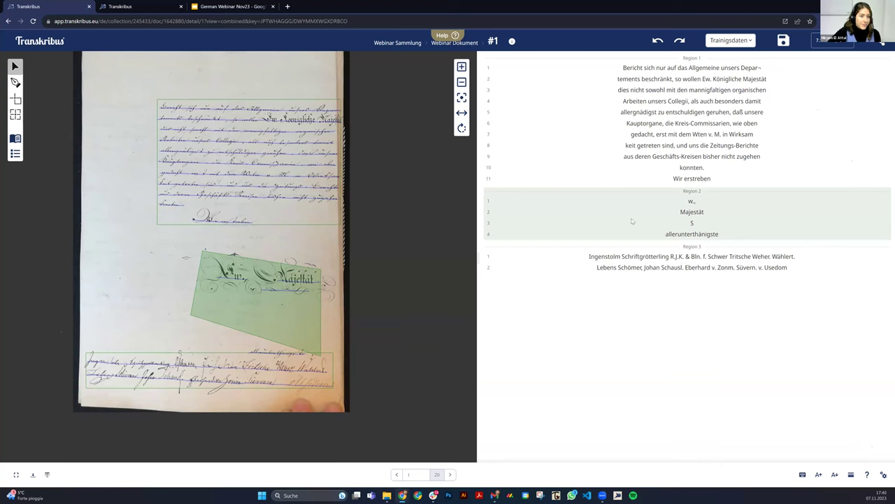
pyautogui.click(227, 361)
pyautogui.click(180, 216)
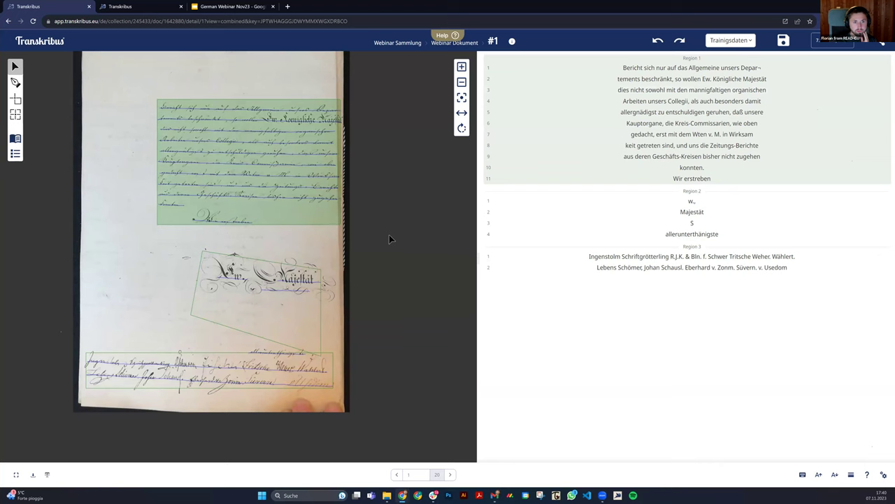
pyautogui.click(291, 316)
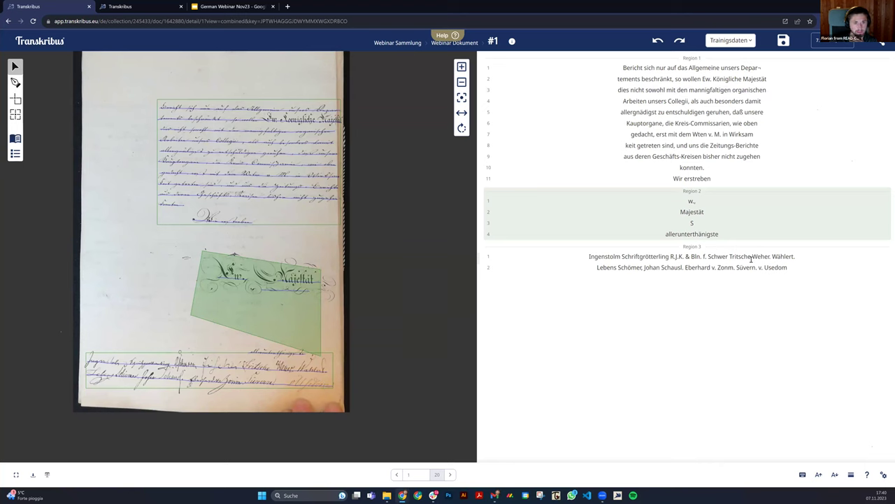
# Move the Ew. Majestät region below the bottom region in the Layout reading order.
pyautogui.click(15, 153)
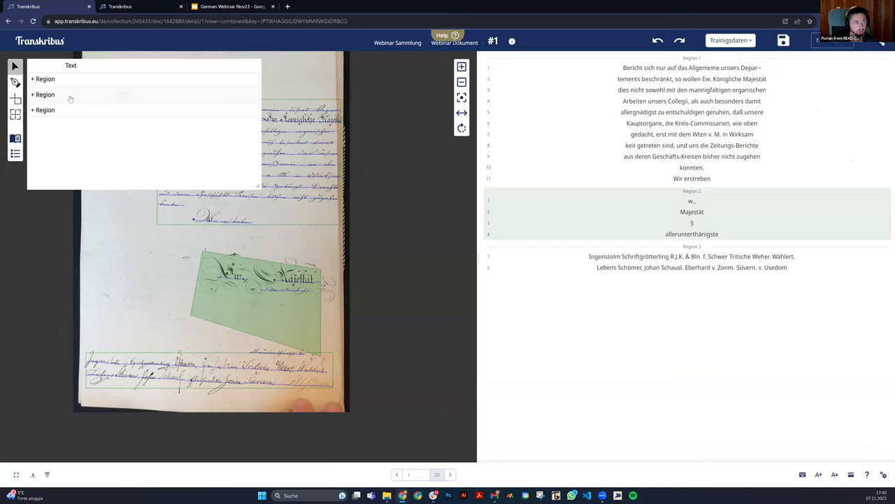
pyautogui.click(110, 109)
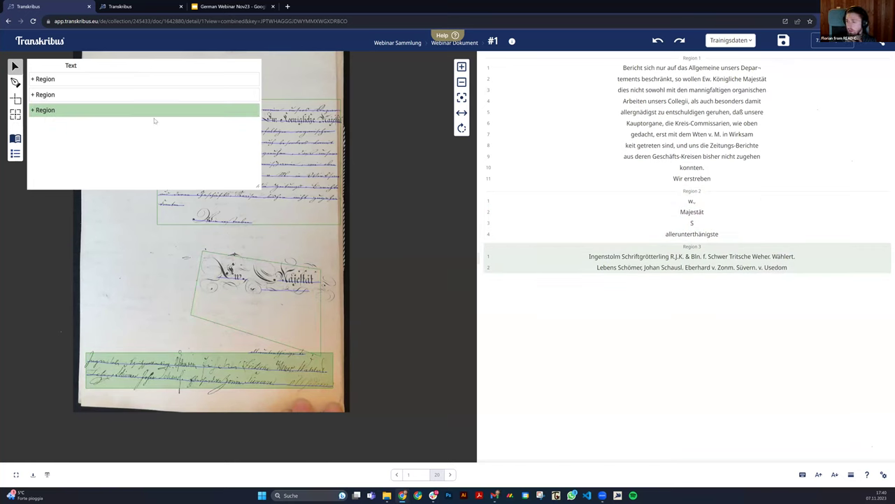
pyautogui.click(146, 97)
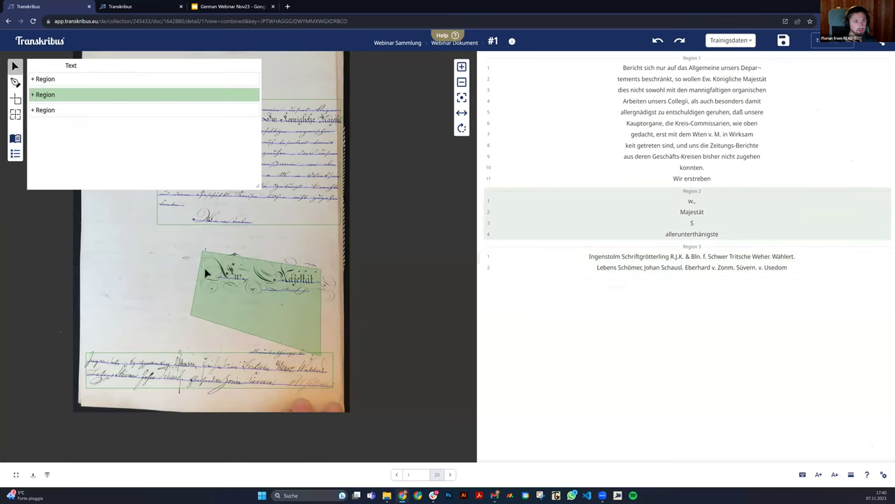
pyautogui.moveTo(146, 100); pyautogui.dragTo(148, 113)
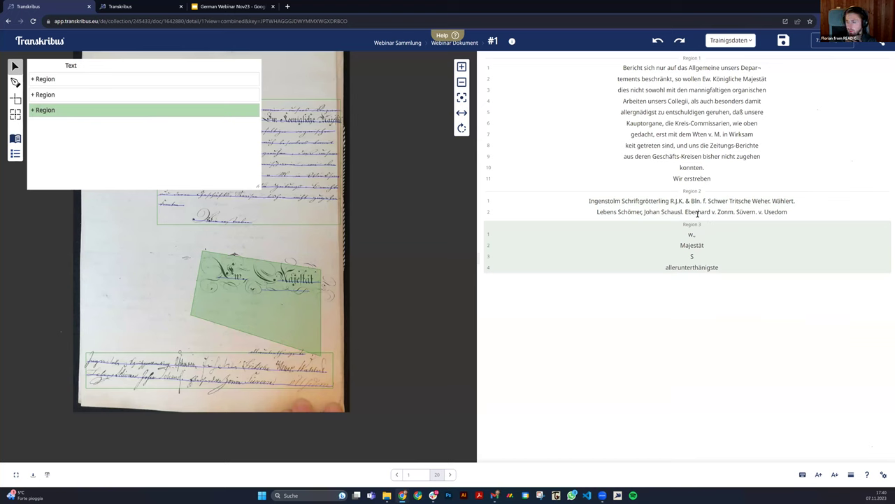
# Move the Ingenstolm line below the Lebens Schömer line in the new second region.
pyautogui.click(32, 95)
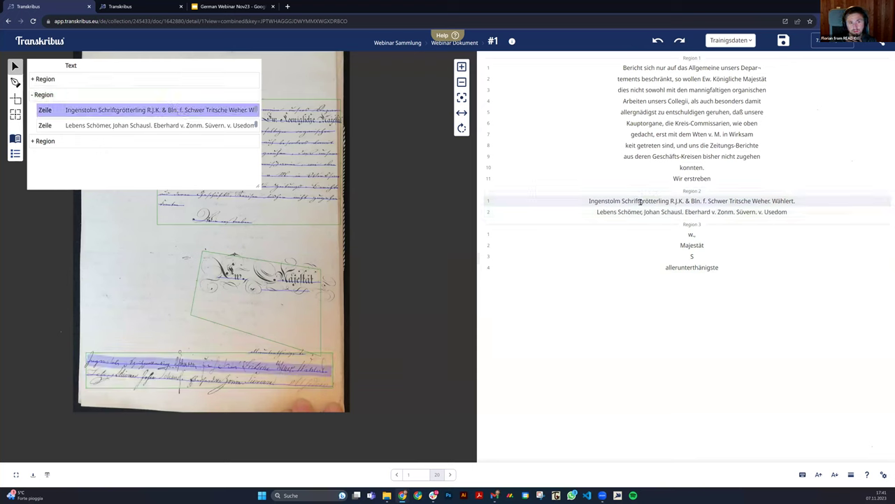
pyautogui.moveTo(133, 111); pyautogui.dragTo(132, 125)
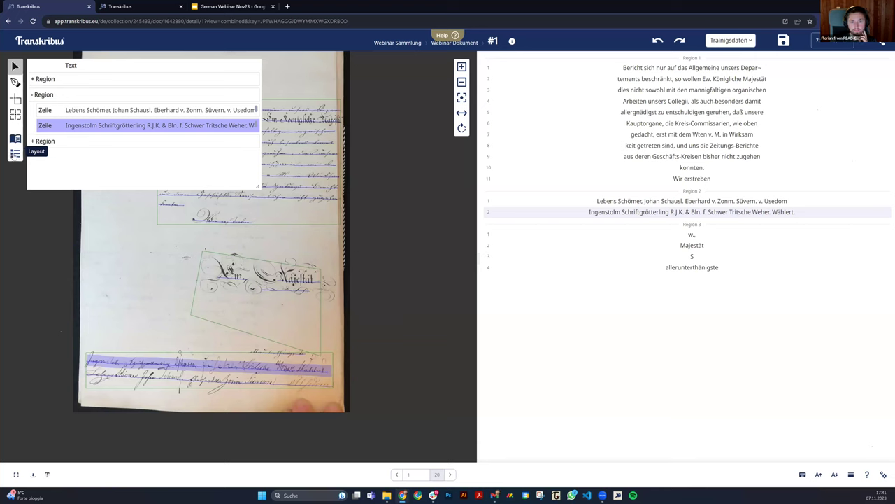
pyautogui.click(14, 154)
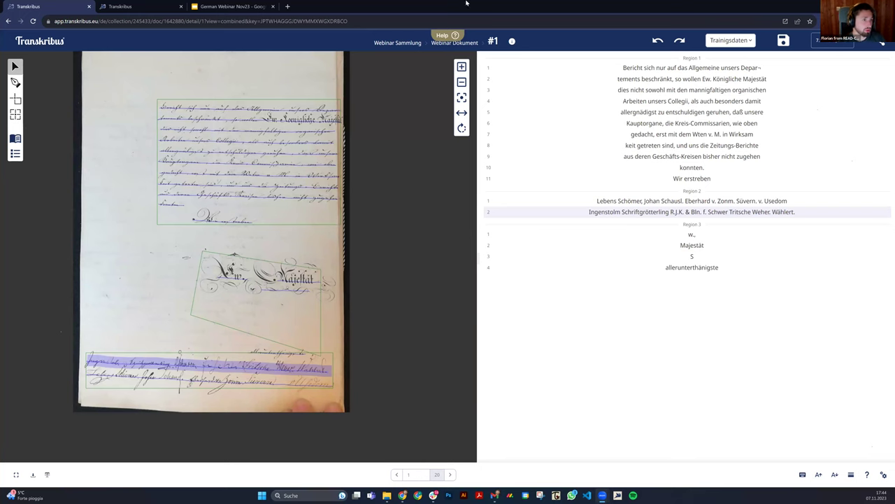
# Discard page 1's changes and open page 17, the printed table page.
pyautogui.click(462, 45)
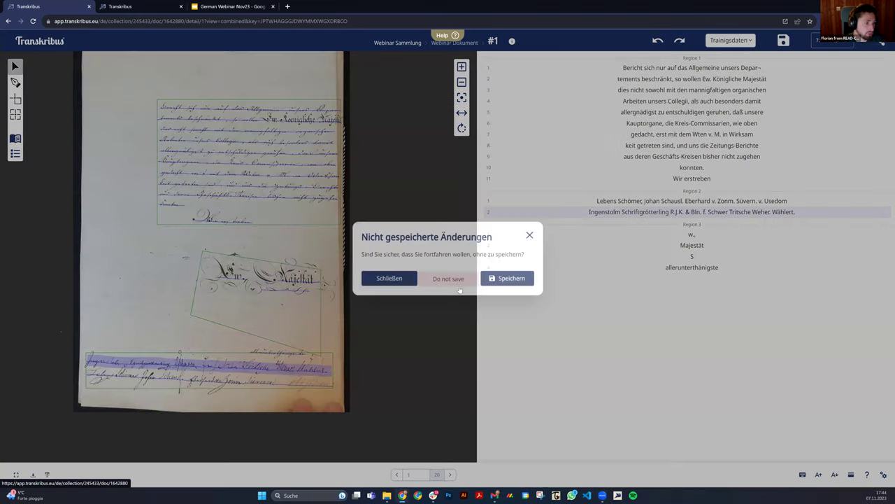
pyautogui.click(462, 284)
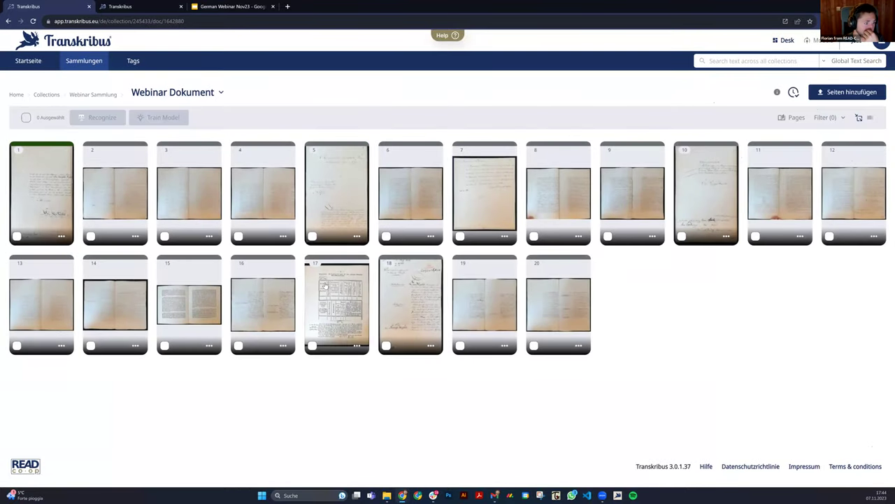
pyautogui.click(504, 272)
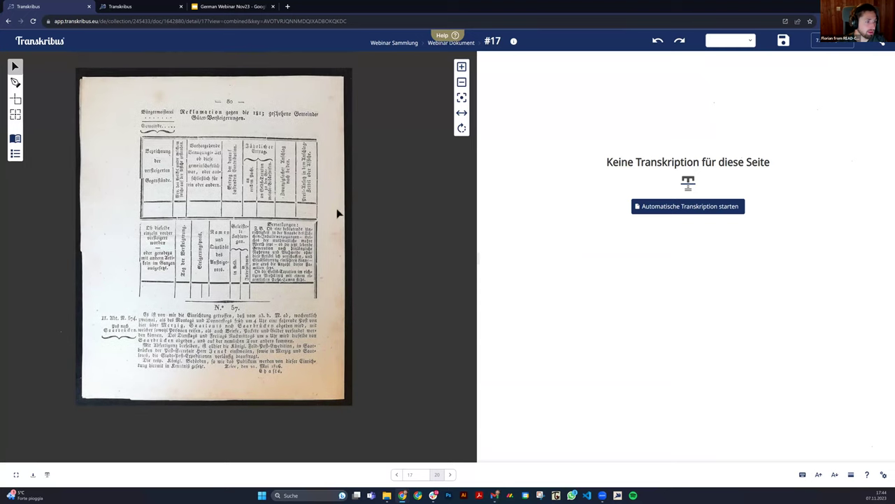
pyautogui.scroll(3, 297, 193)
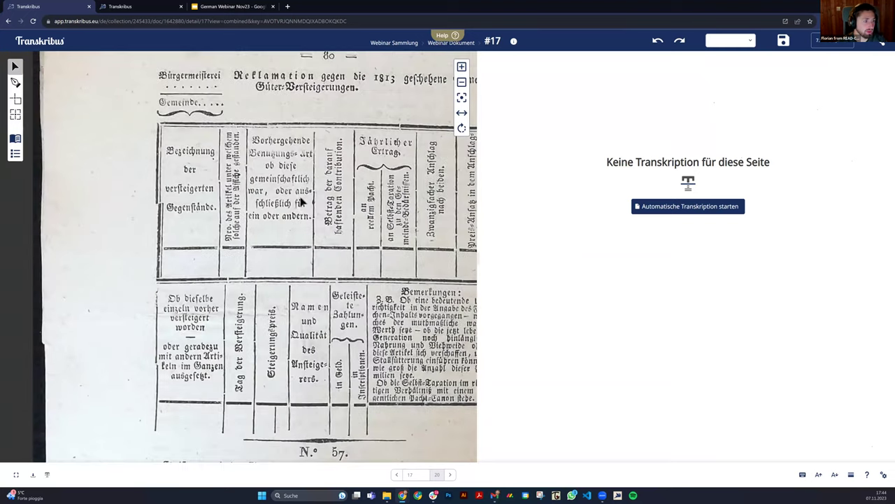
pyautogui.scroll(1, 325, 207)
pyautogui.scroll(-1, 314, 208)
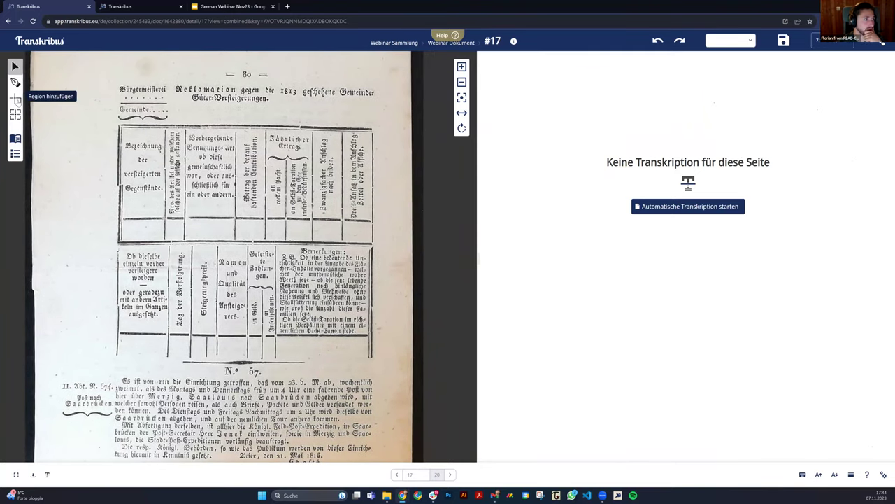
# Draw text regions around the paragraph below the table and its marginal note on page 17.
pyautogui.moveTo(224, 183); pyautogui.dragTo(239, 120)
pyautogui.moveTo(107, 341); pyautogui.dragTo(98, 277)
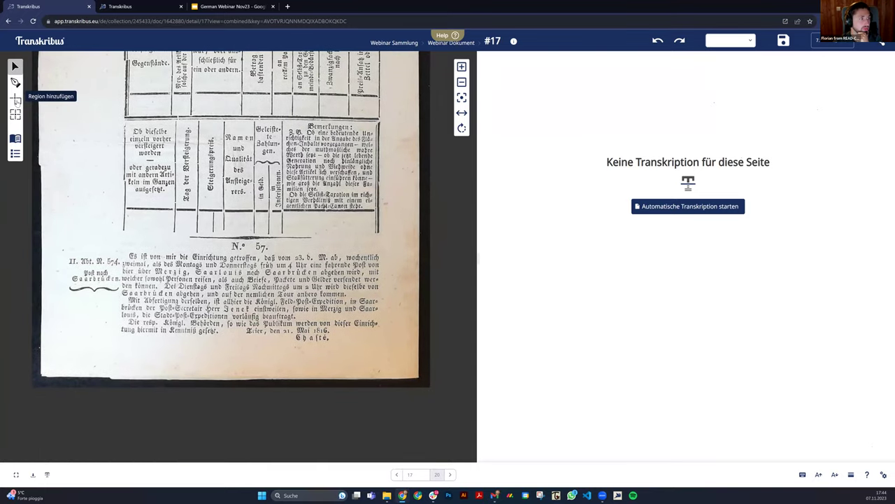
pyautogui.click(15, 99)
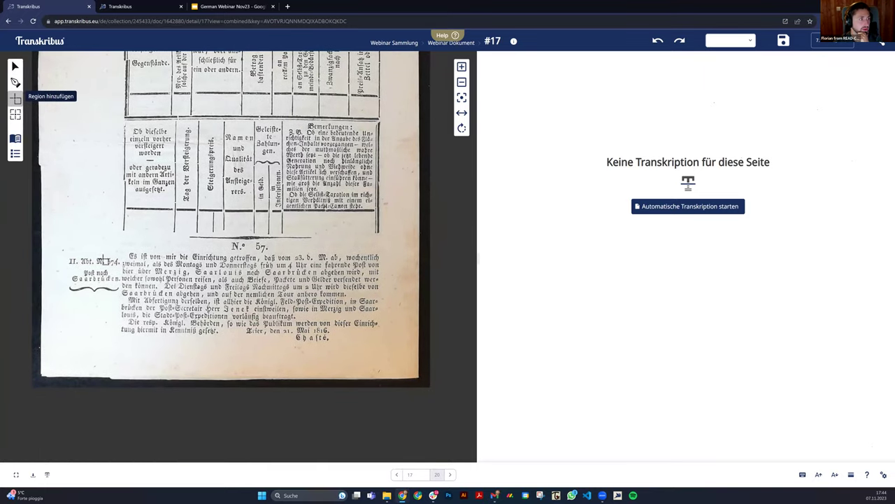
pyautogui.moveTo(121, 248); pyautogui.dragTo(387, 347)
pyautogui.moveTo(62, 252); pyautogui.dragTo(121, 294)
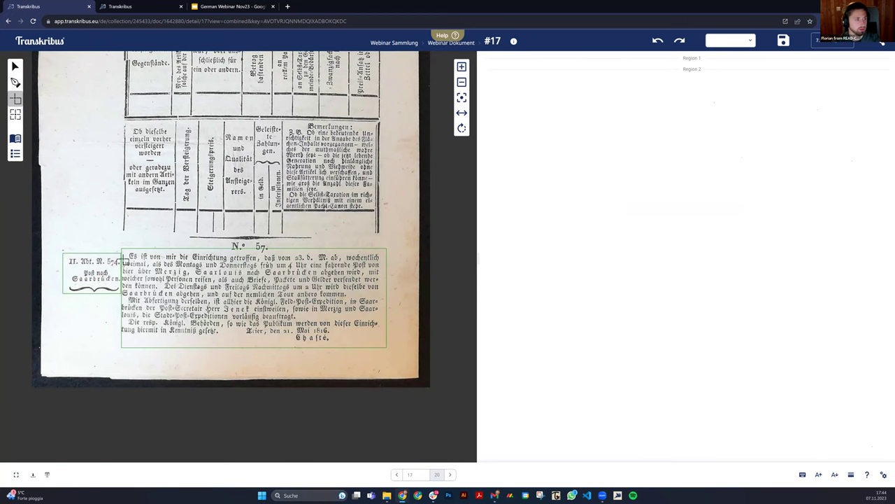
pyautogui.scroll(1, 135, 247)
pyautogui.scroll(2, 135, 247)
pyautogui.scroll(-4, 126, 231)
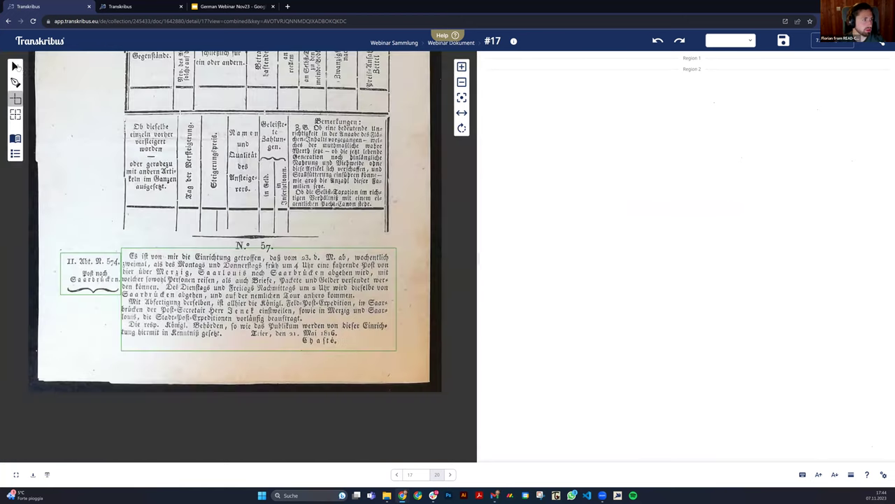
pyautogui.click(40, 43)
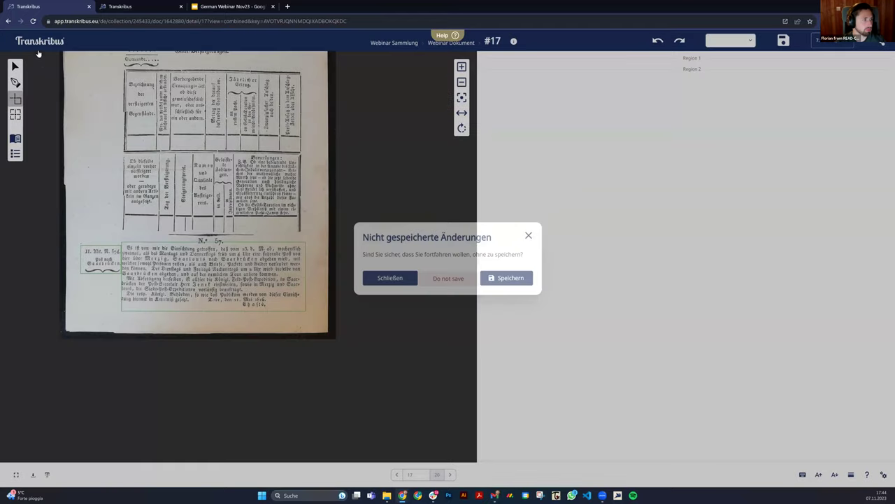
pyautogui.click(39, 53)
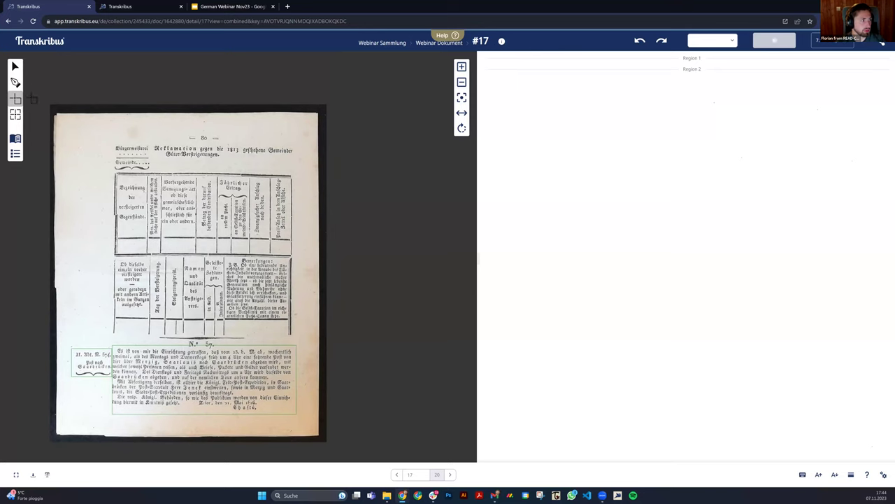
# Draw a table region over the printed table on page 17.
pyautogui.click(14, 115)
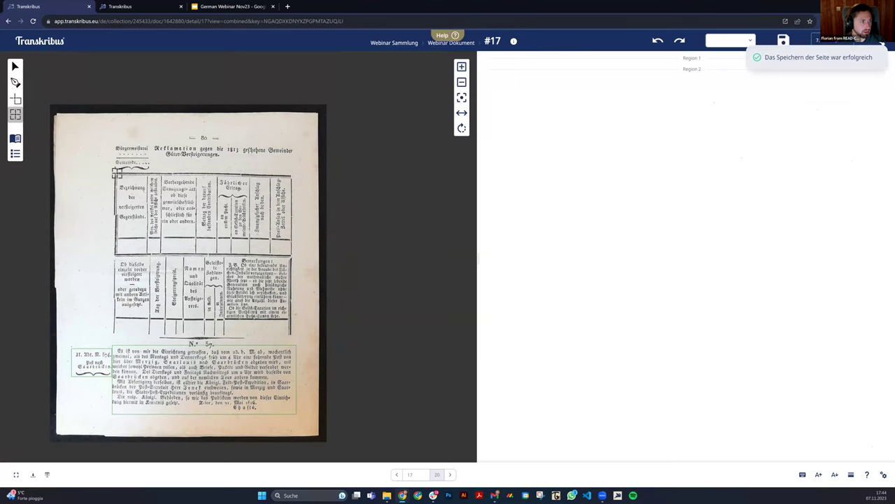
pyautogui.moveTo(116, 173); pyautogui.dragTo(292, 257)
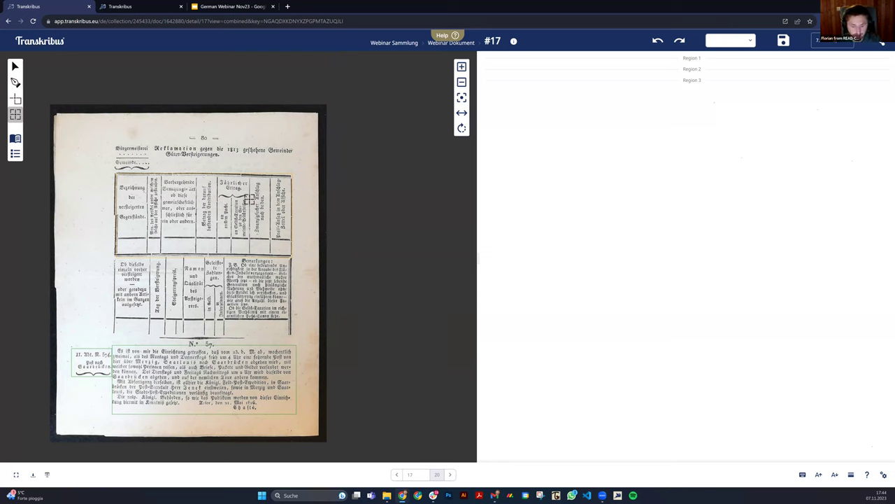
pyautogui.press('ctrl')
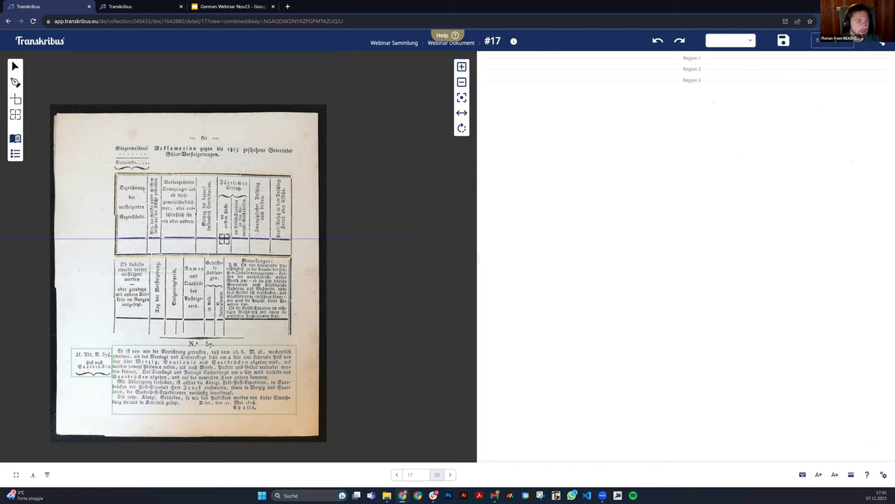
pyautogui.press('Escape')
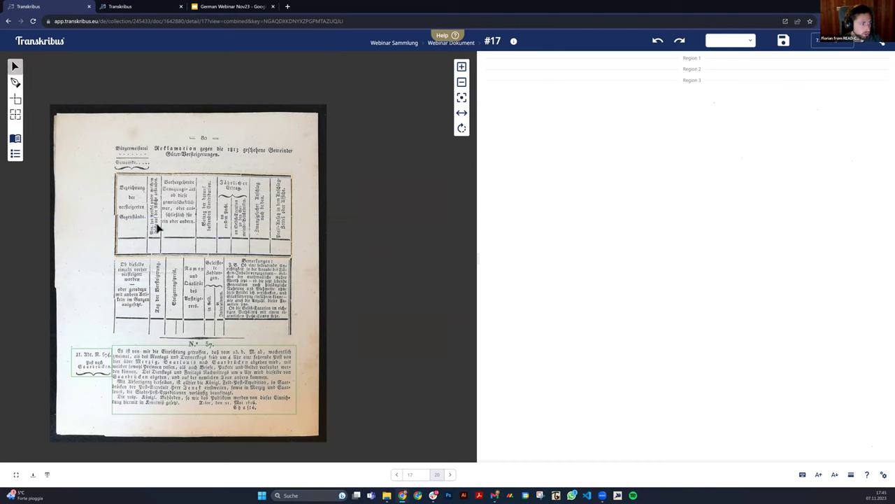
# Split the top table region at its bottom row boundary and check the resulting thin strip.
pyautogui.click(185, 227)
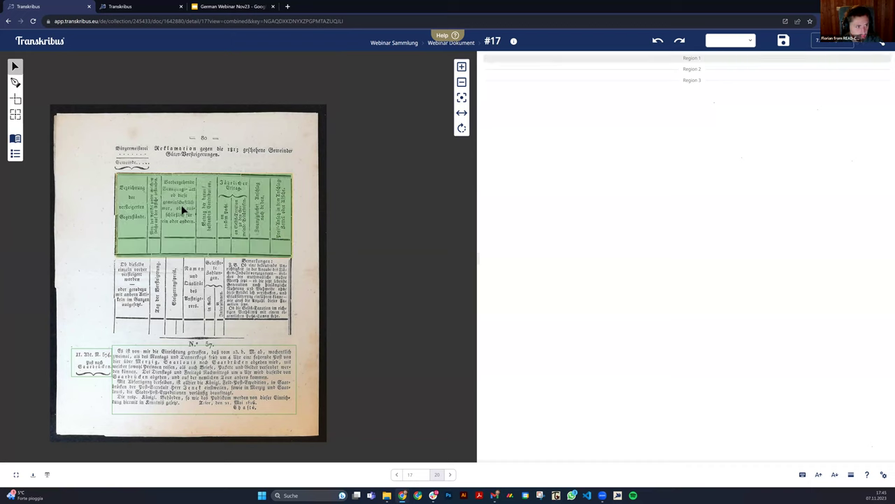
pyautogui.press('s')
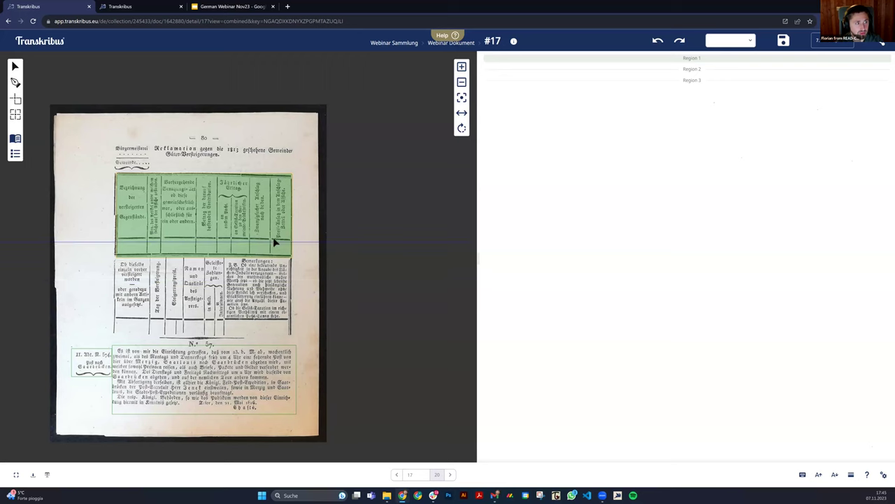
pyautogui.click(196, 242)
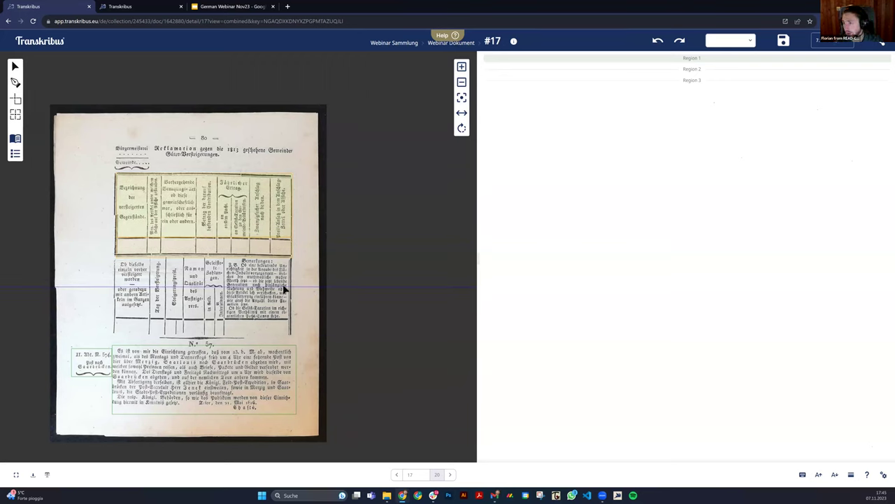
pyautogui.press('Escape')
pyautogui.click(191, 207)
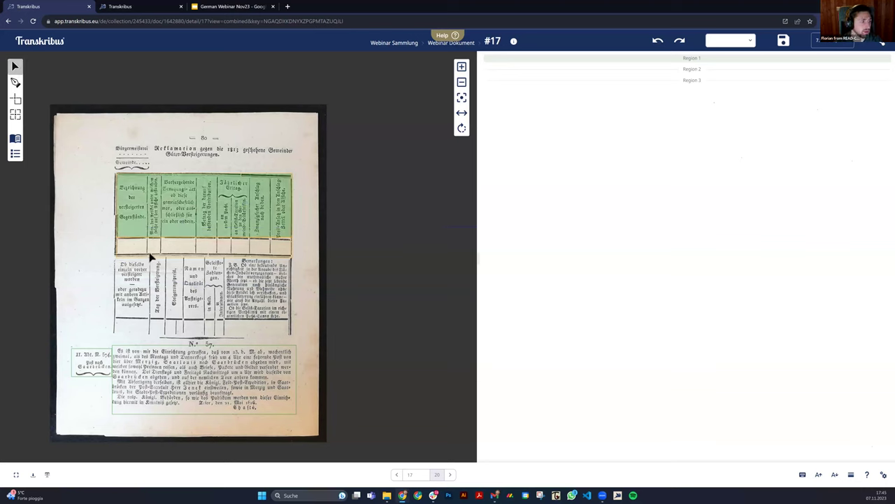
pyautogui.click(152, 247)
pyautogui.click(165, 196)
pyautogui.click(163, 243)
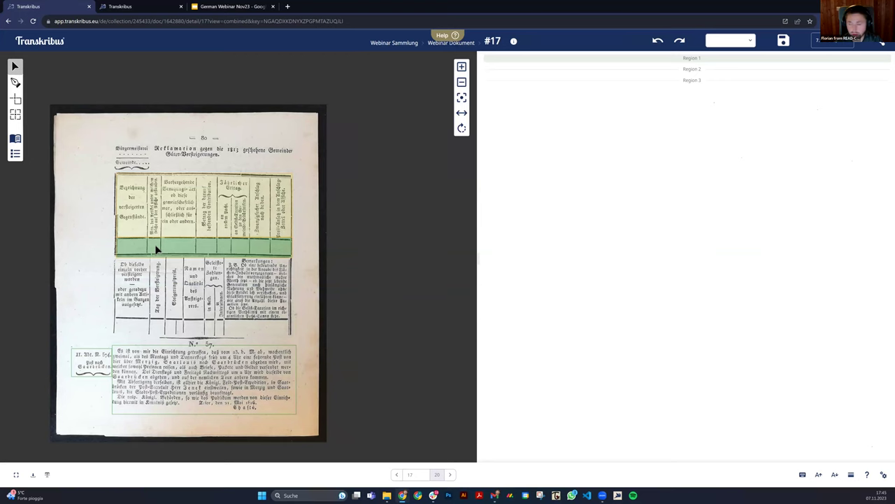
pyautogui.click(15, 137)
pyautogui.scroll(-5, 435, 239)
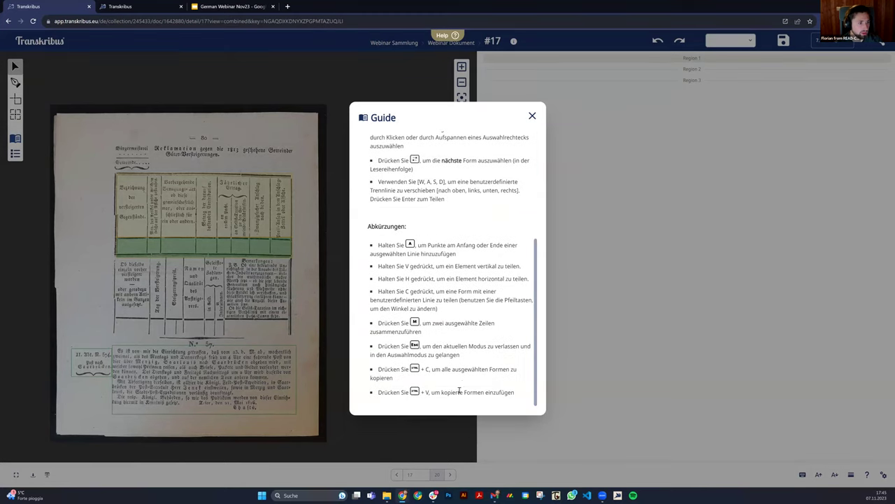
pyautogui.moveTo(433, 391); pyautogui.dragTo(391, 392)
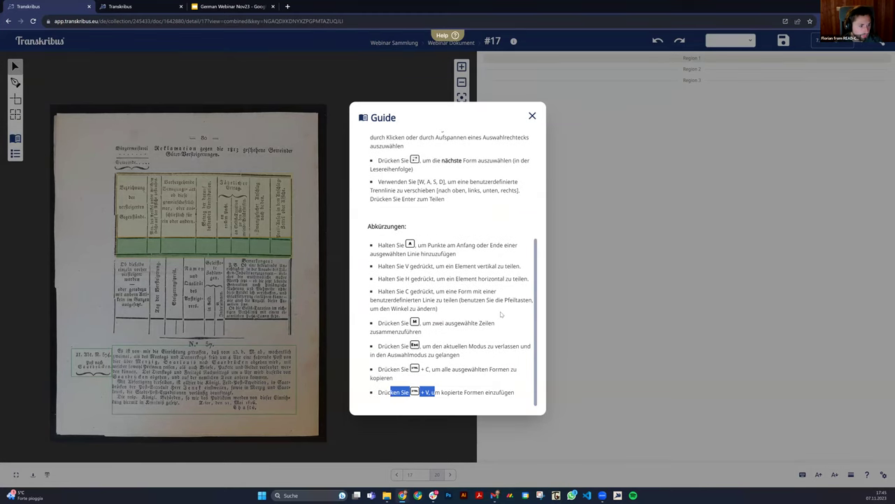
pyautogui.scroll(3, 503, 185)
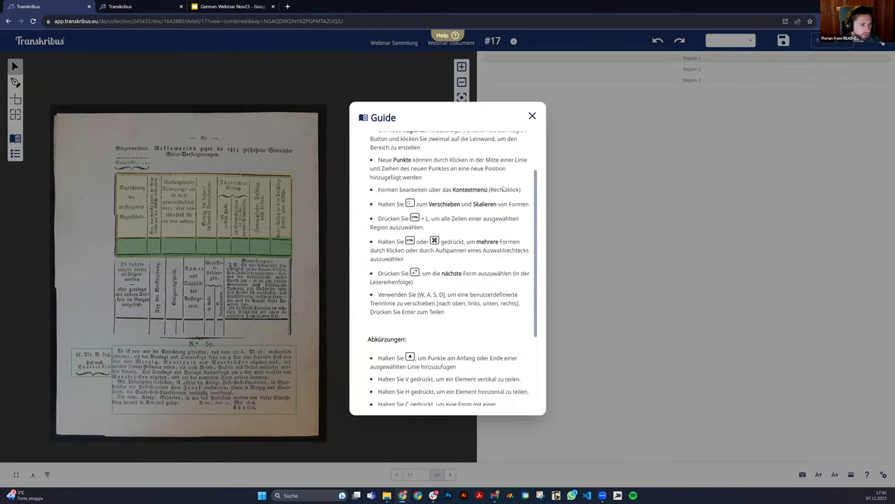
pyautogui.click(532, 114)
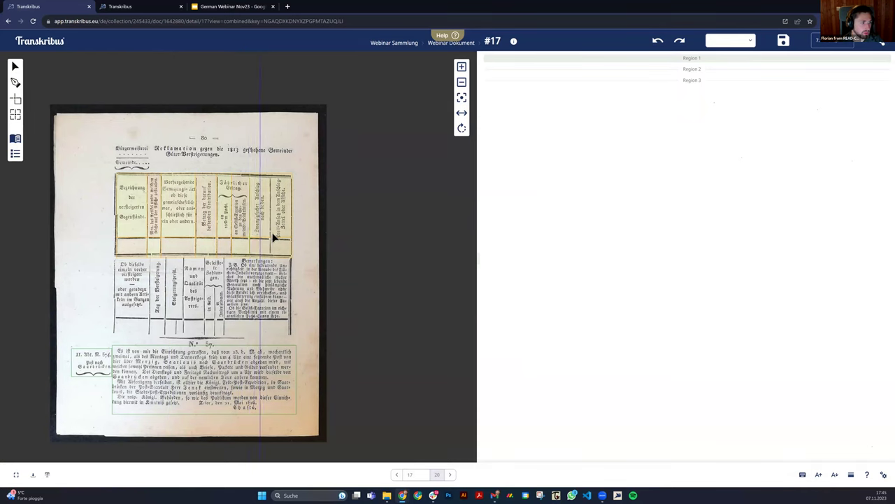
# Draw baselines under the first column's header words Bezeichnung, der, versteigerten and Gegenstände.
pyautogui.press('Escape')
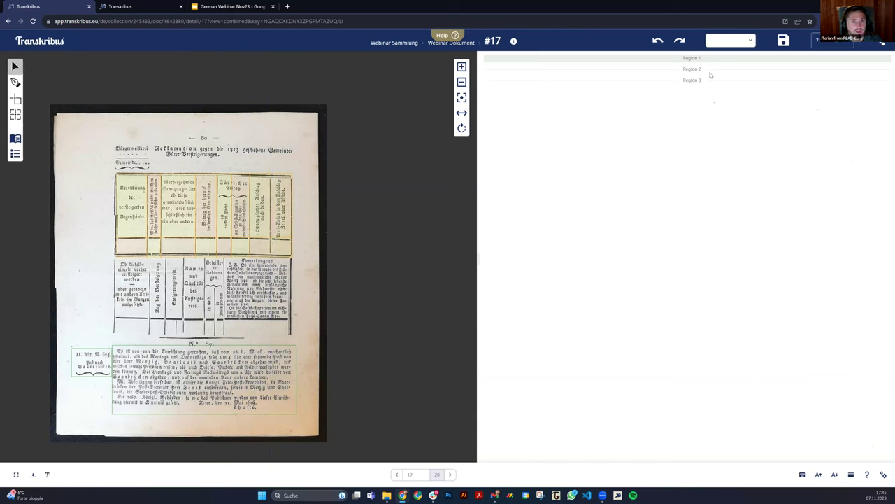
pyautogui.click(140, 218)
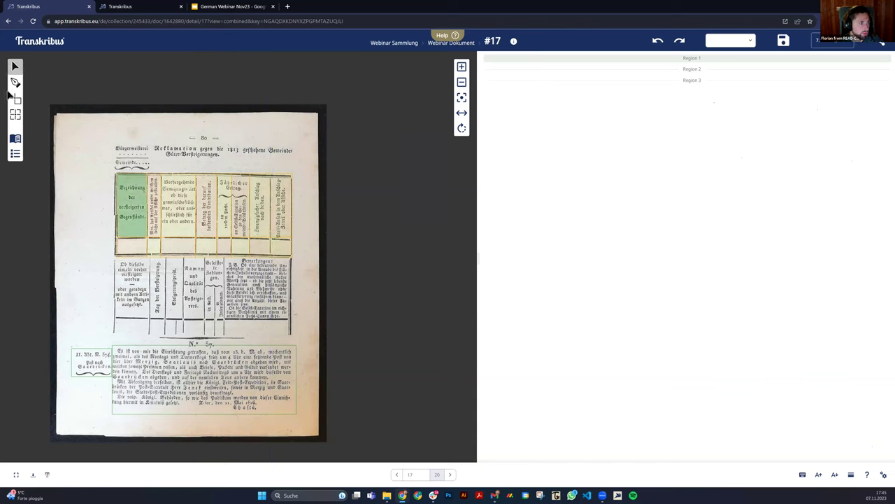
pyautogui.click(15, 83)
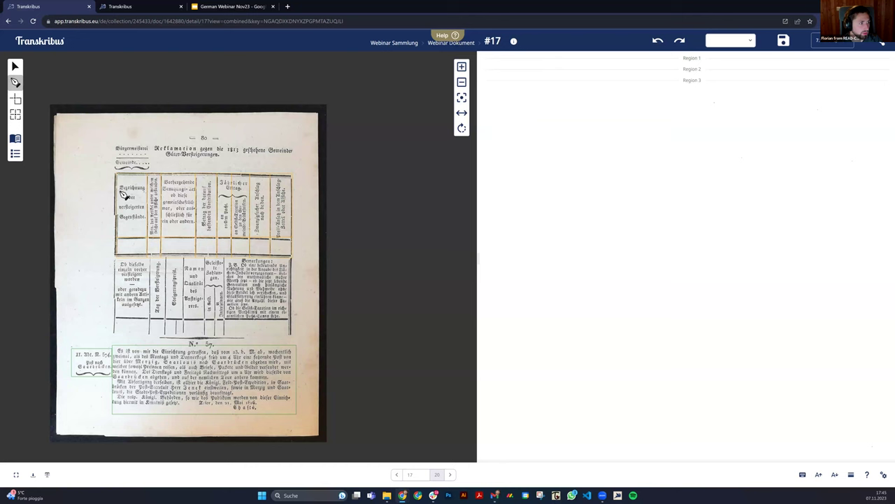
pyautogui.doubleClick(145, 191)
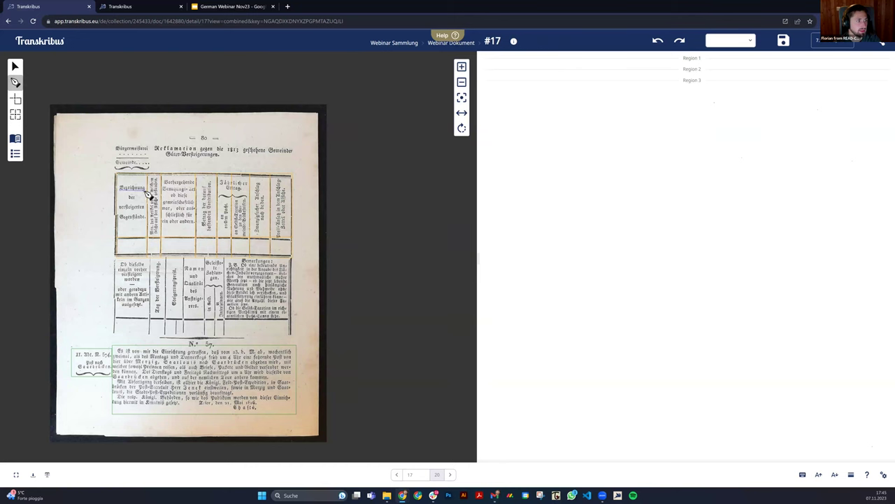
pyautogui.scroll(5, 131, 200)
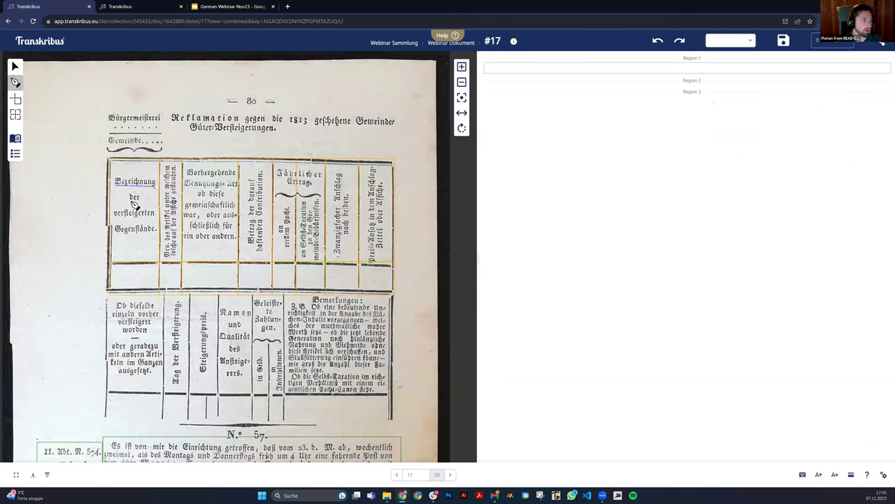
pyautogui.doubleClick(119, 225)
pyautogui.doubleClick(162, 223)
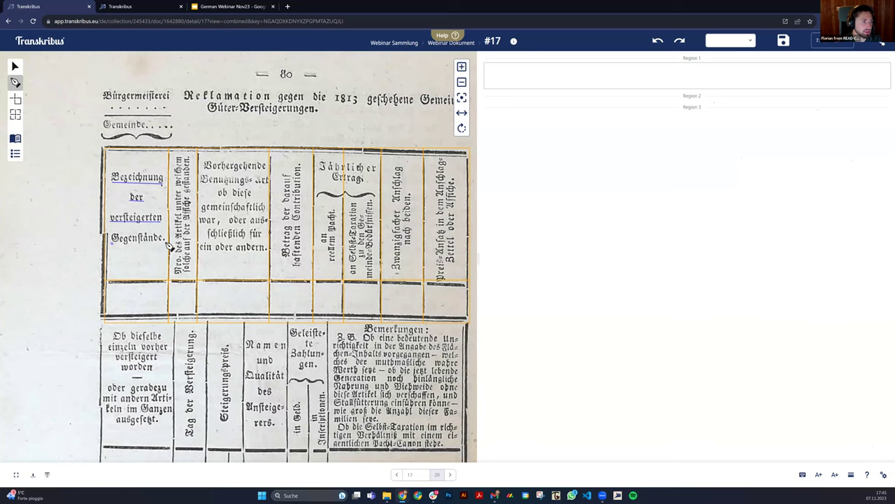
pyautogui.doubleClick(166, 242)
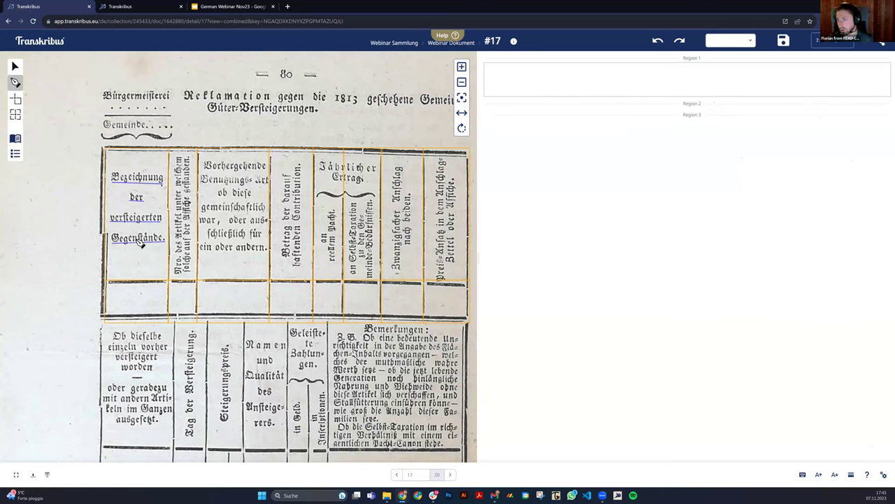
# Add baselines under Vorhergehende, Benutzungs-Art, ob diese, gemeinschaftlich and ein oder andern.
pyautogui.click(204, 169)
pyautogui.doubleClick(267, 170)
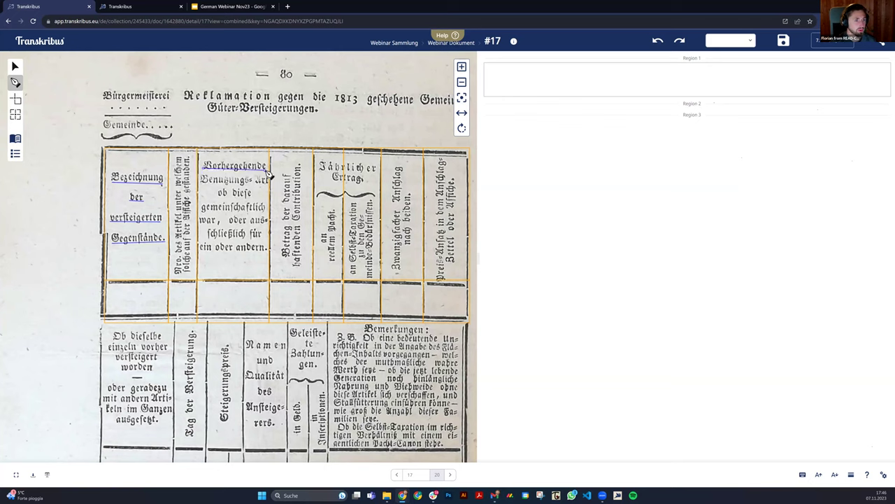
pyautogui.click(203, 186)
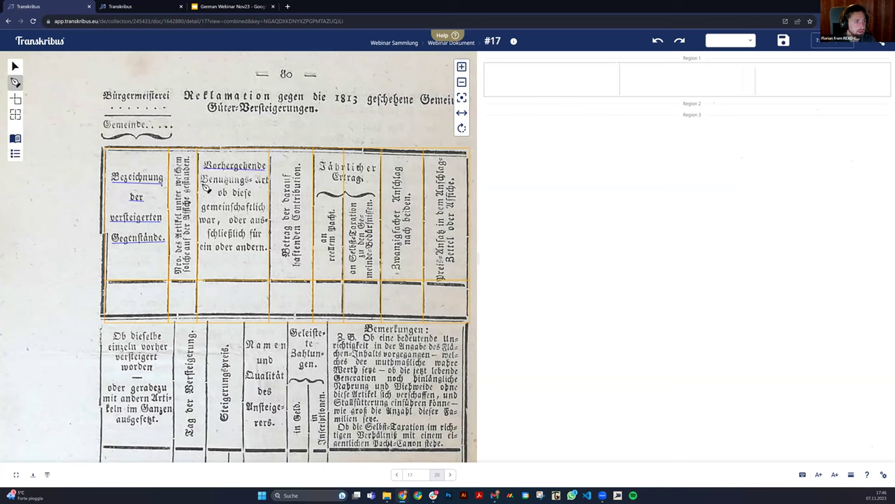
pyautogui.doubleClick(272, 186)
pyautogui.click(218, 196)
pyautogui.moveTo(203, 212)
pyautogui.mouseDown()
pyautogui.moveTo(270, 213)
pyautogui.moveTo(270, 225)
pyautogui.mouseUp()
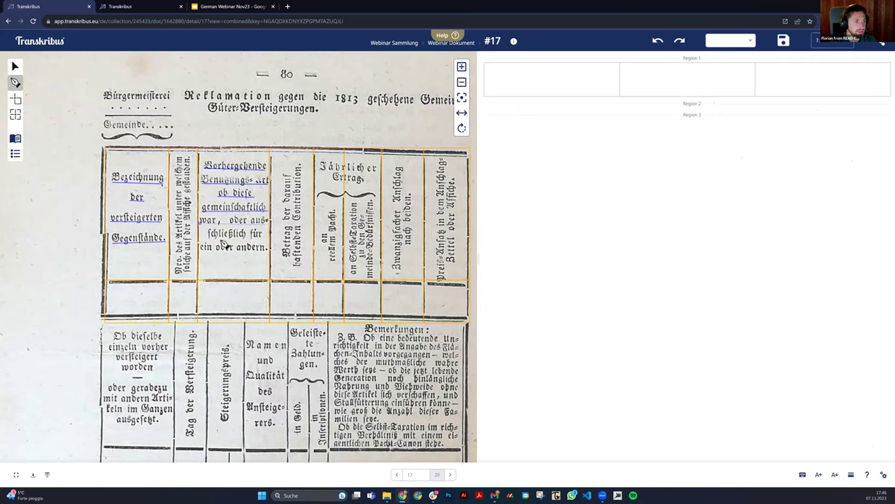
pyautogui.moveTo(203, 253); pyautogui.dragTo(271, 256)
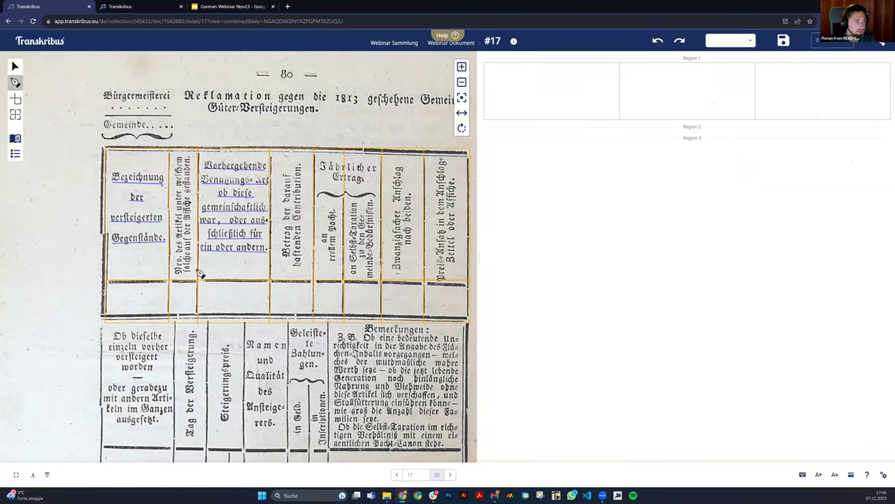
# Draw vertical baselines along the rotated headings in the Nro. des Artikel, Betrag and an reellem Pacht columns.
pyautogui.moveTo(187, 277); pyautogui.dragTo(186, 159)
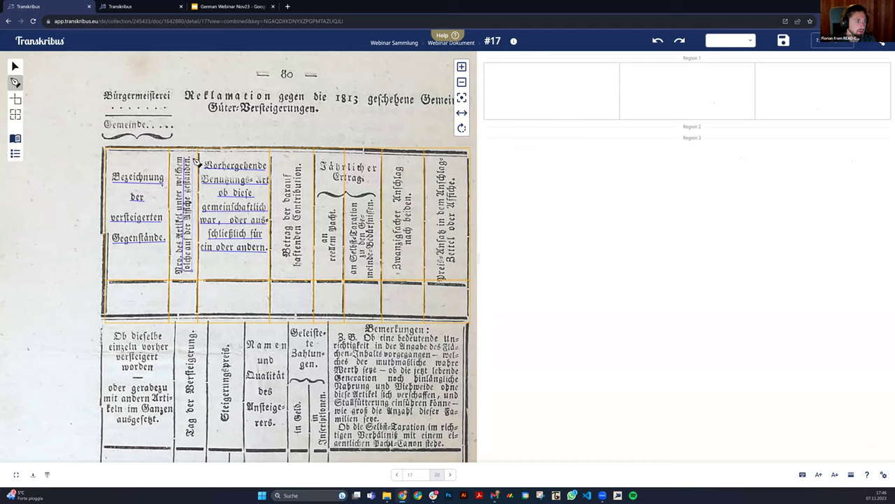
pyautogui.moveTo(292, 257); pyautogui.dragTo(299, 179)
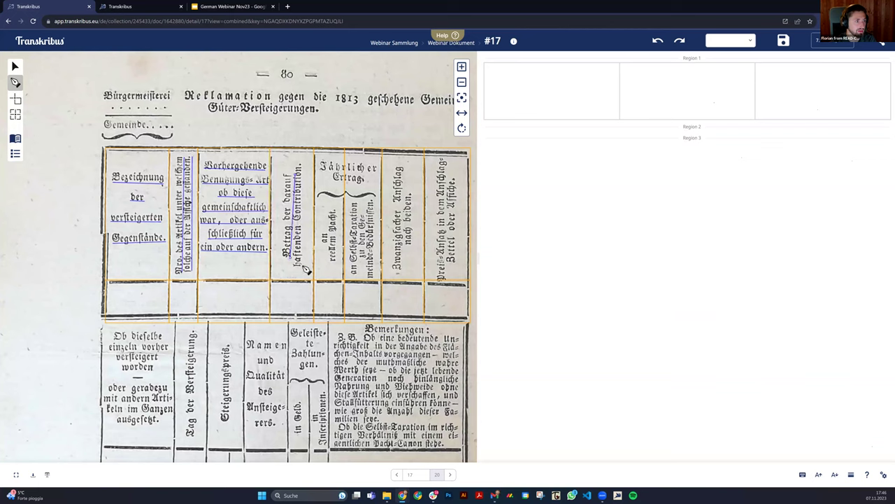
pyautogui.moveTo(306, 273); pyautogui.dragTo(305, 167)
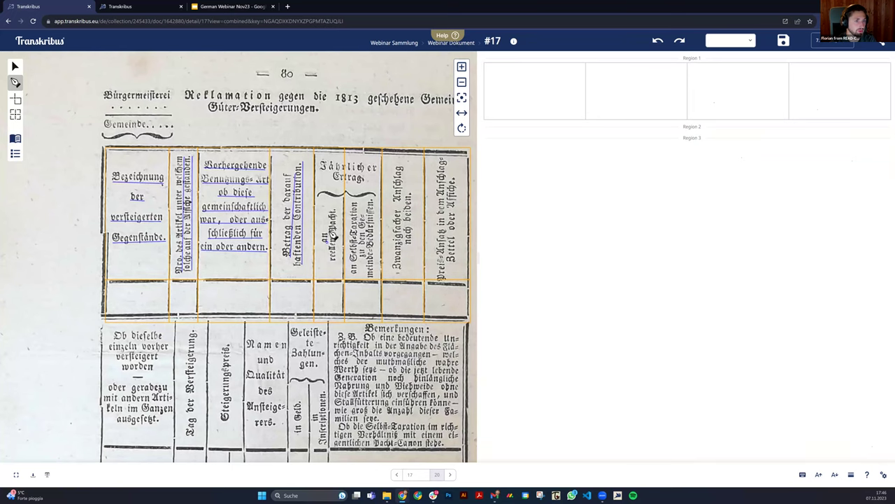
pyautogui.moveTo(334, 247); pyautogui.dragTo(334, 209)
# Draw baselines in the first four cells of the table's bottom row.
pyautogui.click(127, 305)
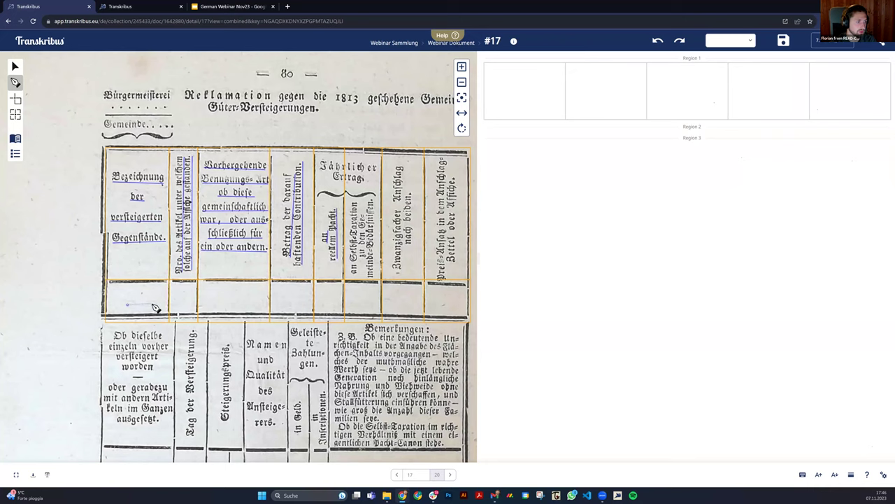
pyautogui.doubleClick(151, 304)
pyautogui.click(174, 305)
pyautogui.doubleClick(187, 304)
pyautogui.click(213, 303)
pyautogui.doubleClick(260, 302)
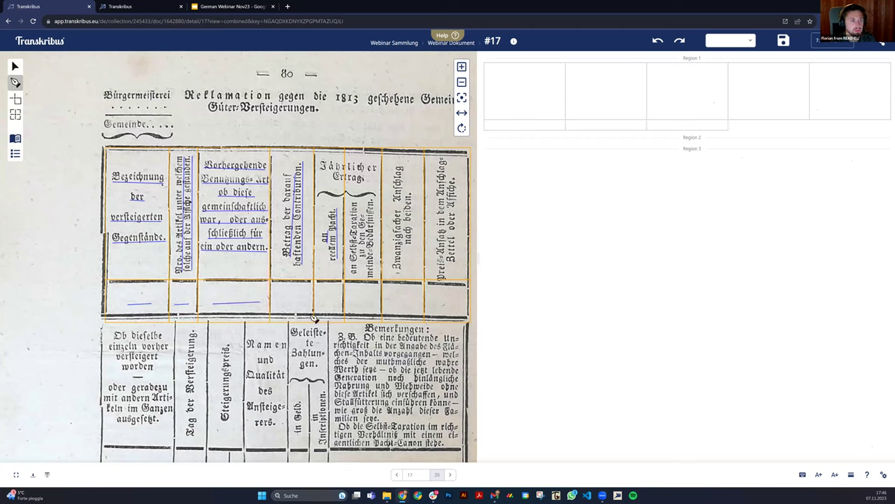
pyautogui.click(270, 304)
pyautogui.doubleClick(302, 304)
# Draw baselines in the remaining bottom-row cells, including Selbst-Taxation, Zwanzigfacher and the last column.
pyautogui.click(324, 302)
pyautogui.doubleClick(336, 302)
pyautogui.click(350, 302)
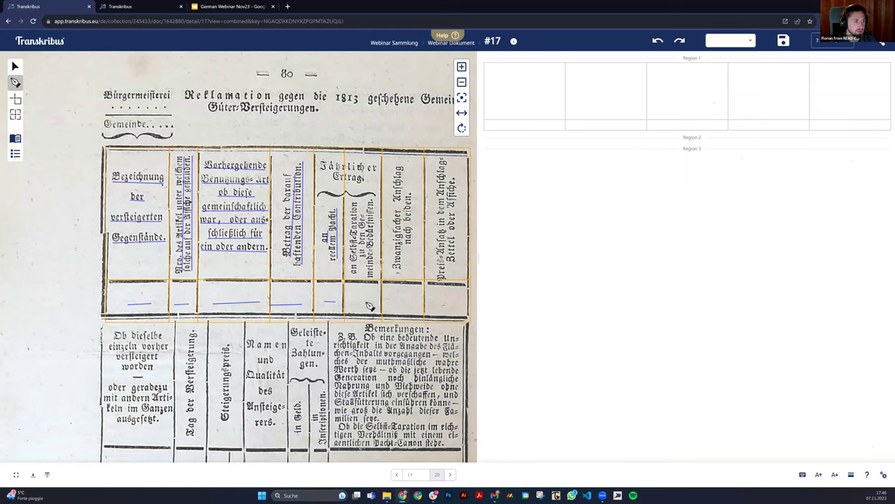
pyautogui.doubleClick(372, 302)
pyautogui.click(392, 303)
pyautogui.doubleClick(419, 302)
pyautogui.click(431, 302)
pyautogui.doubleClick(460, 304)
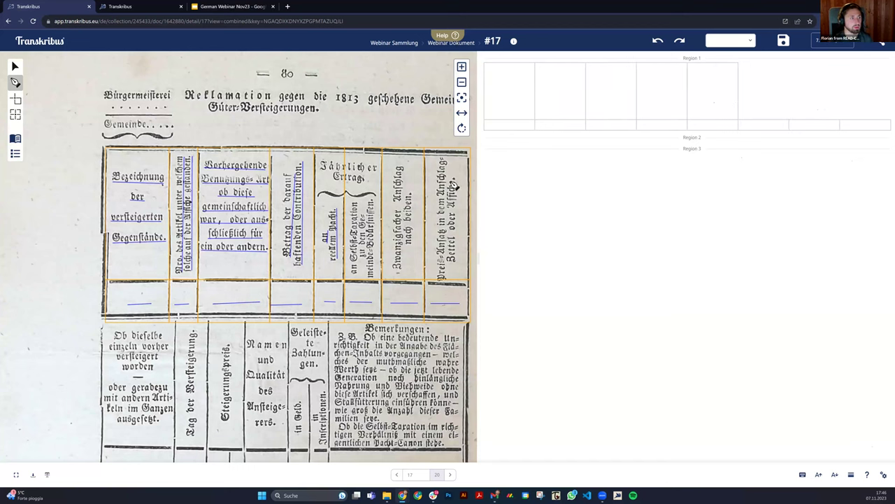
pyautogui.scroll(-3, 413, 200)
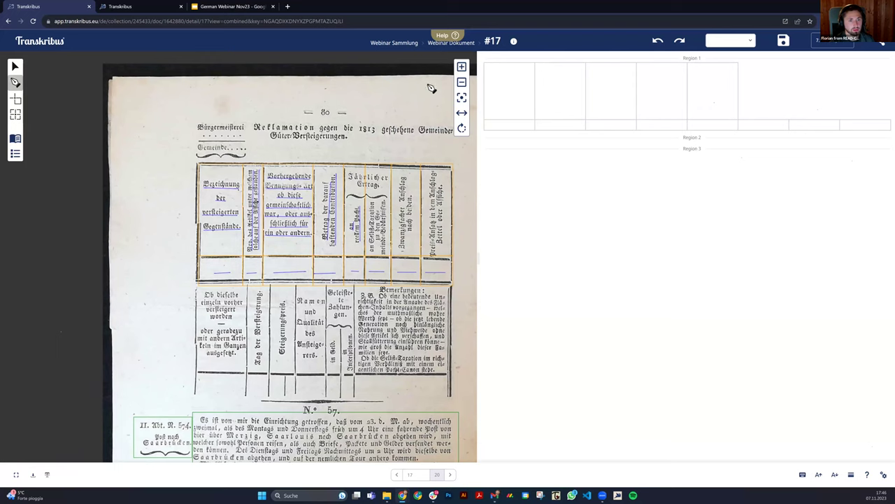
# Save page 17's new table layout and go on to page 18.
pyautogui.click(510, 98)
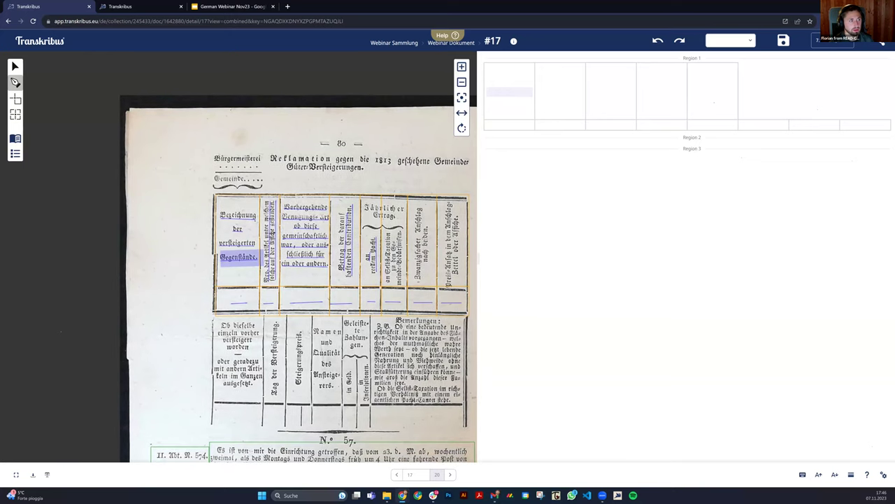
pyautogui.click(243, 244)
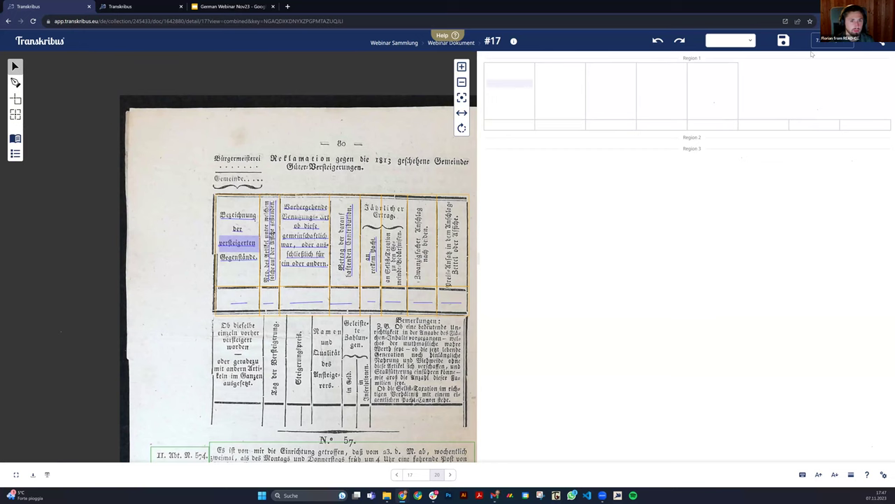
pyautogui.click(781, 42)
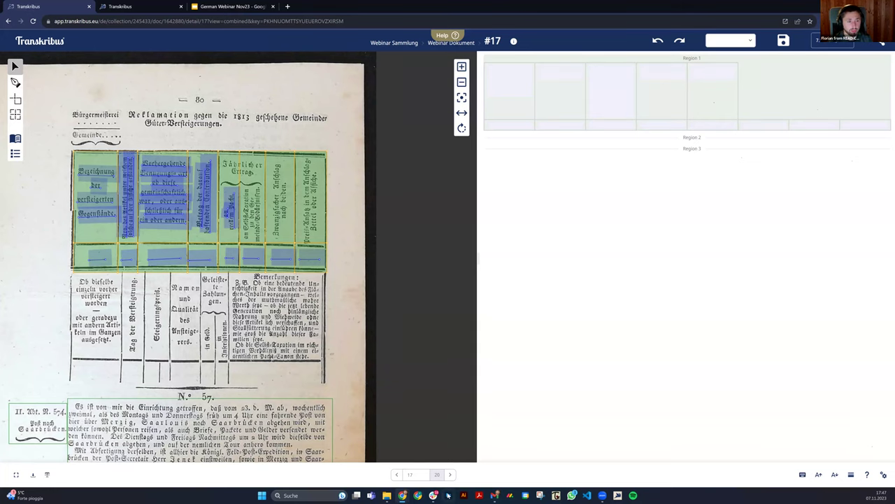
pyautogui.click(449, 475)
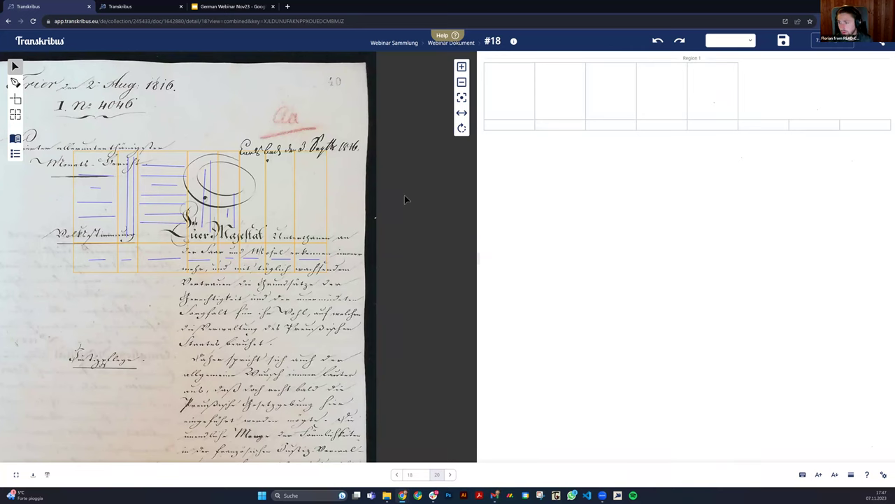
# Shift the rightmost column's left border slightly right and raise its row border to shorten the cell.
pyautogui.moveTo(387, 290); pyautogui.dragTo(262, 222)
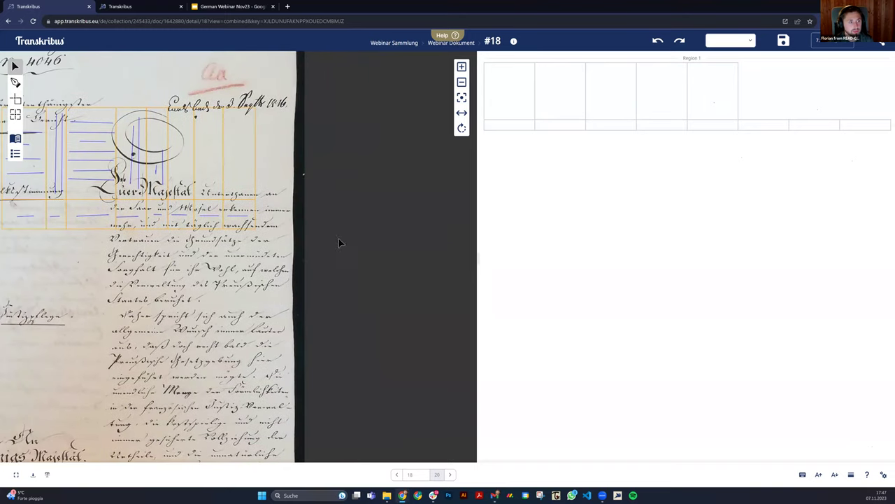
pyautogui.click(326, 247)
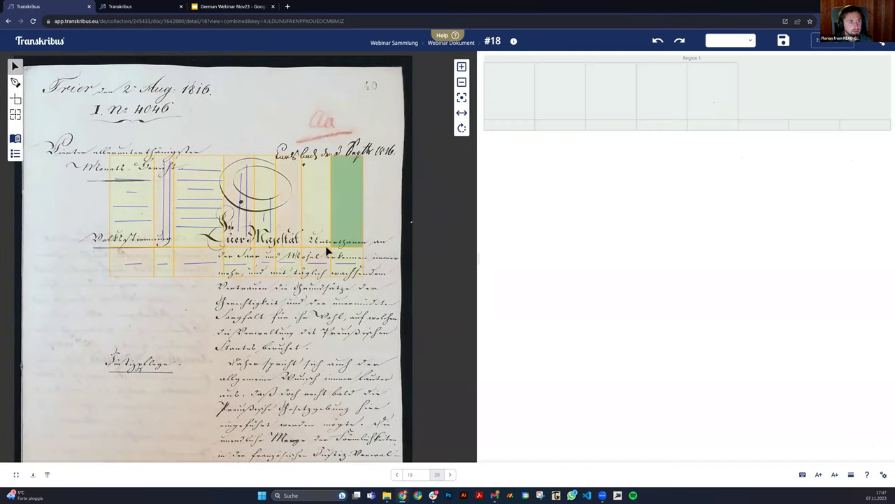
pyautogui.click(303, 162)
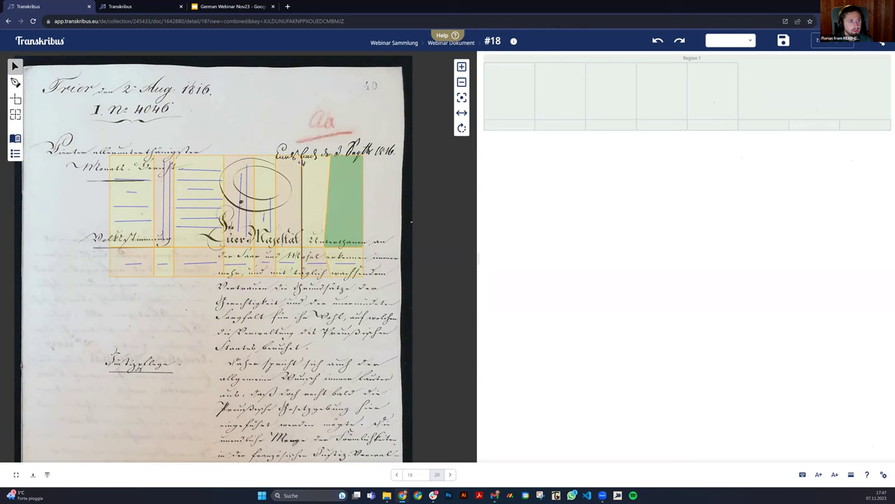
pyautogui.moveTo(303, 161); pyautogui.dragTo(307, 161)
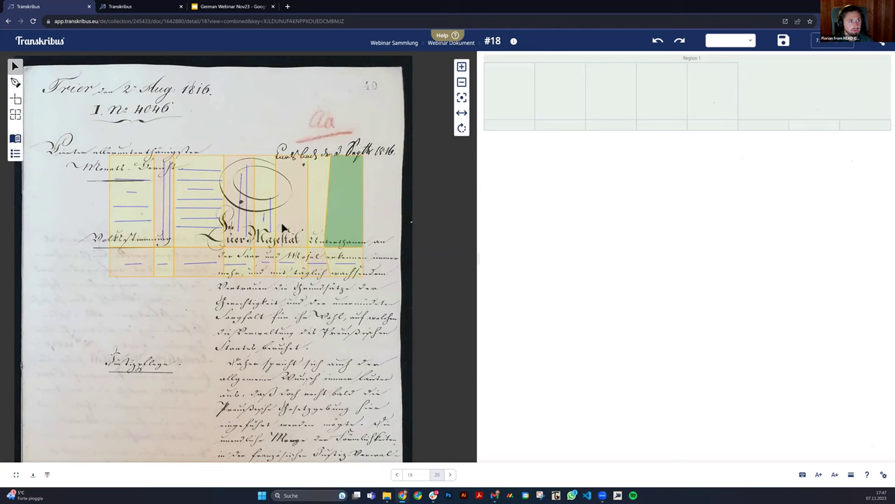
pyautogui.moveTo(285, 246); pyautogui.dragTo(283, 232)
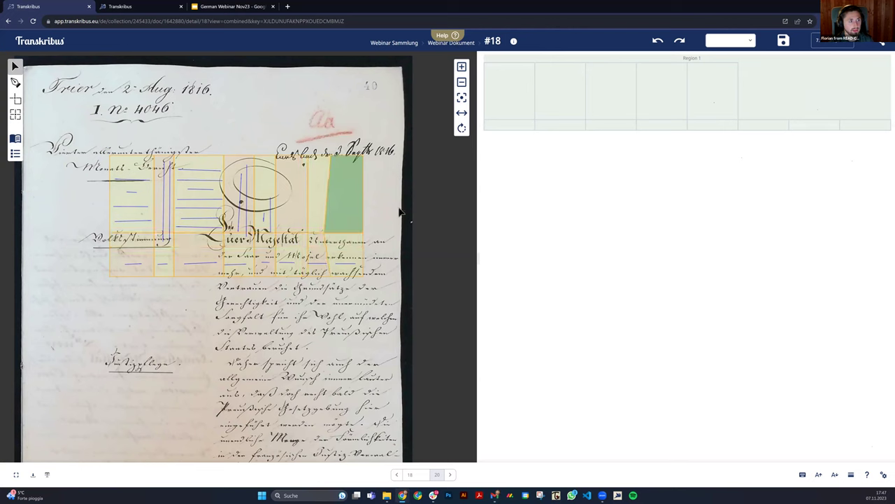
pyautogui.click(471, 294)
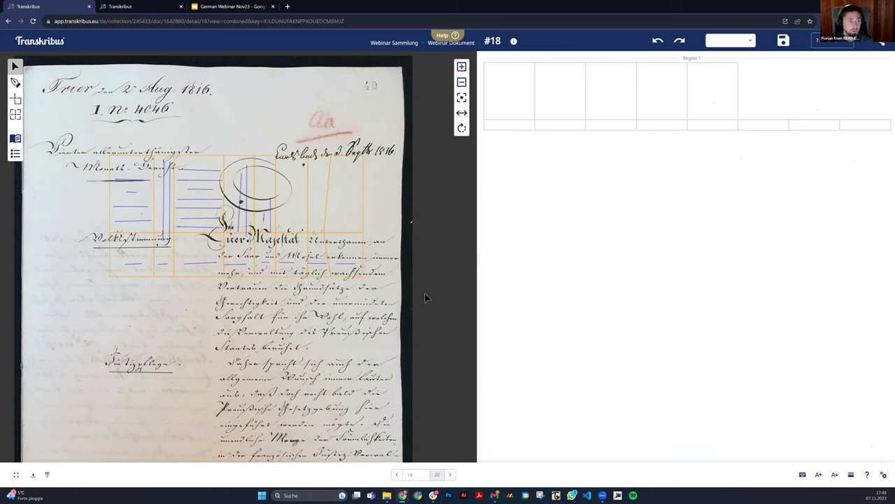
# Select the whole first cell of page 18's table.
pyautogui.click(511, 90)
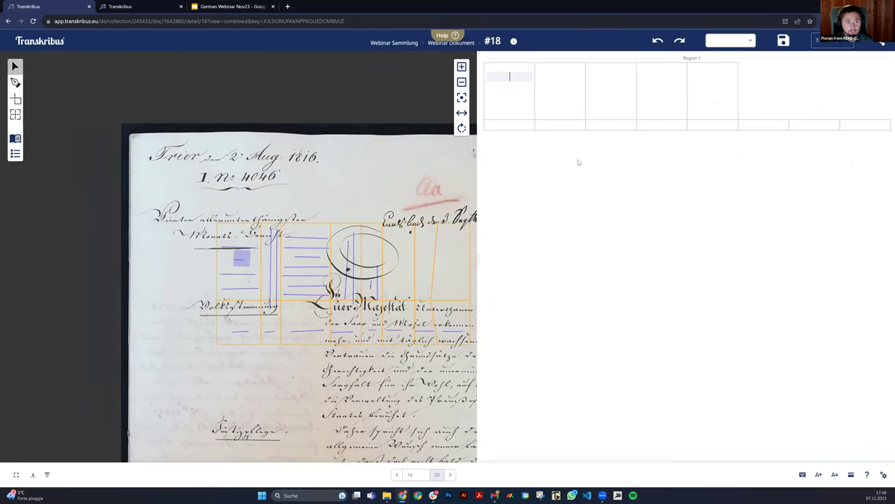
pyautogui.press('Escape')
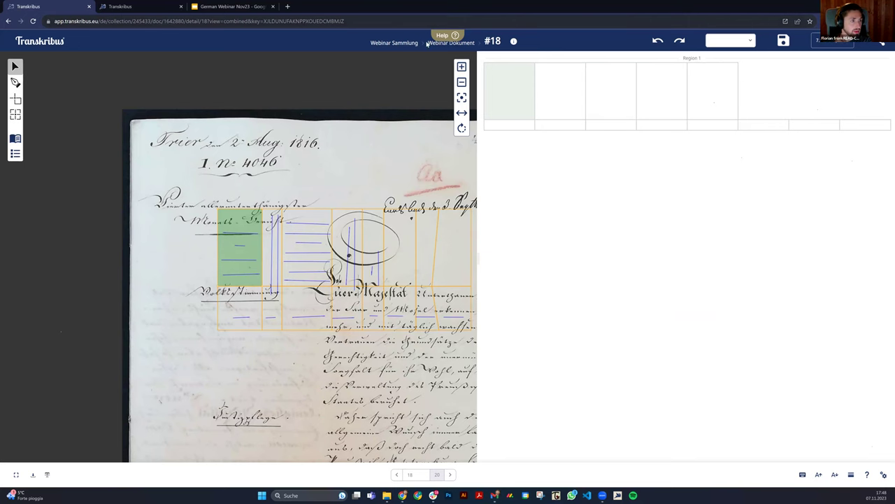
# Leave the editor without saving and open the Webinar Sammlung collection.
pyautogui.click(399, 42)
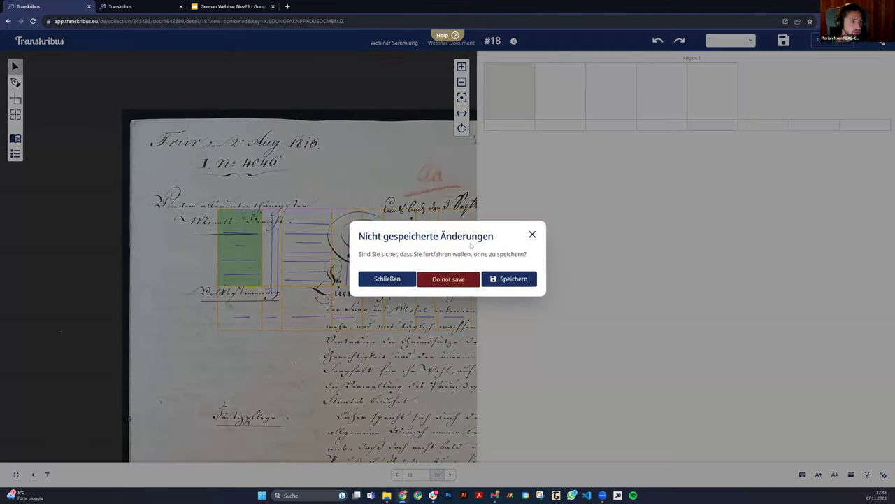
pyautogui.click(448, 279)
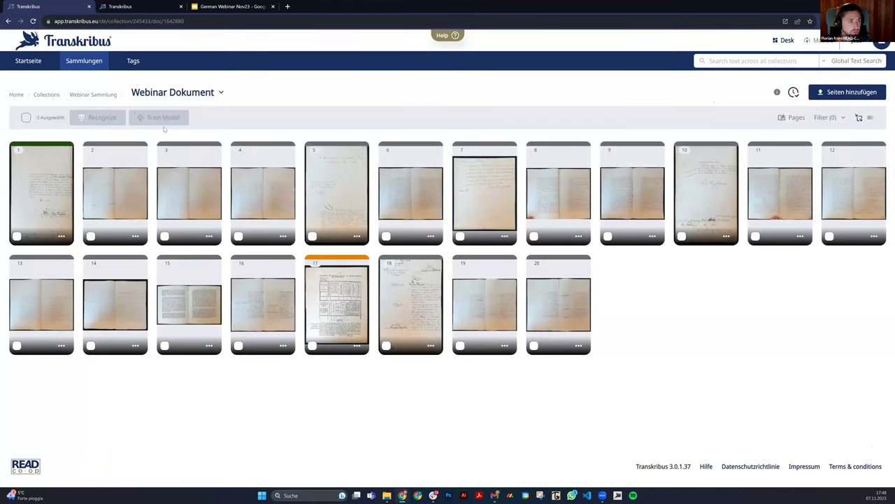
pyautogui.click(95, 94)
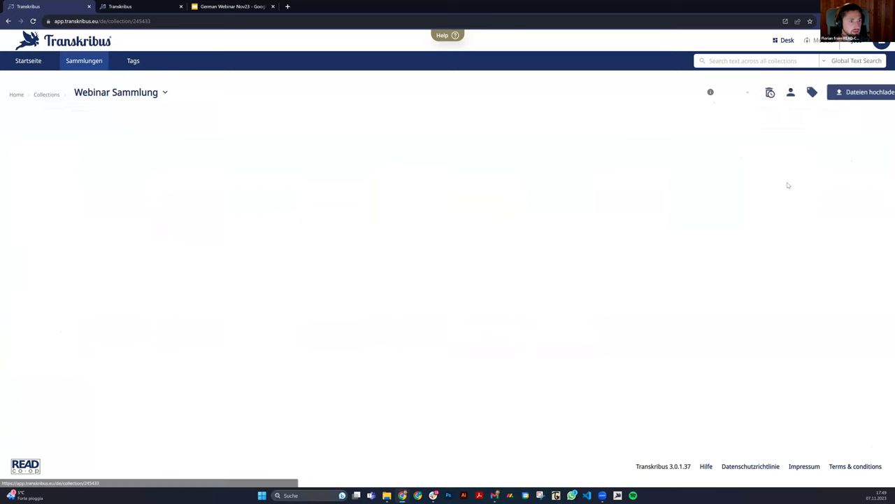
# Bring up the actions menu for the Webinar Dokument card.
pyautogui.click(136, 262)
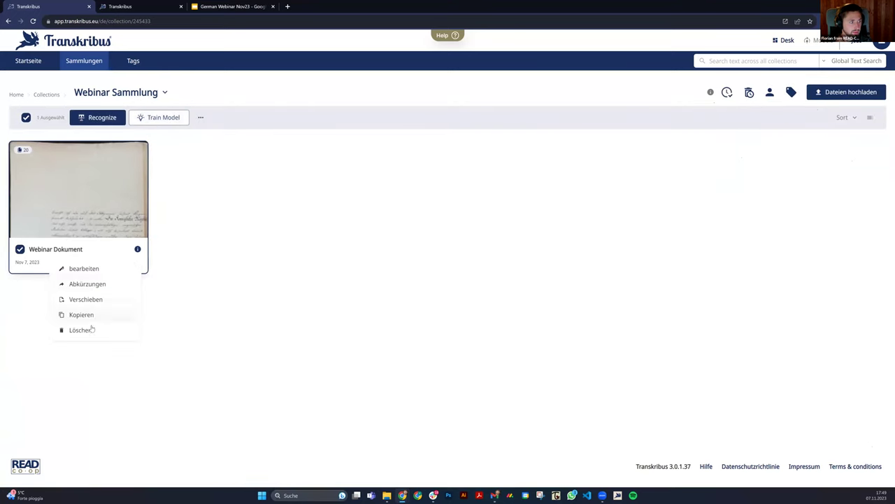
pyautogui.click(201, 117)
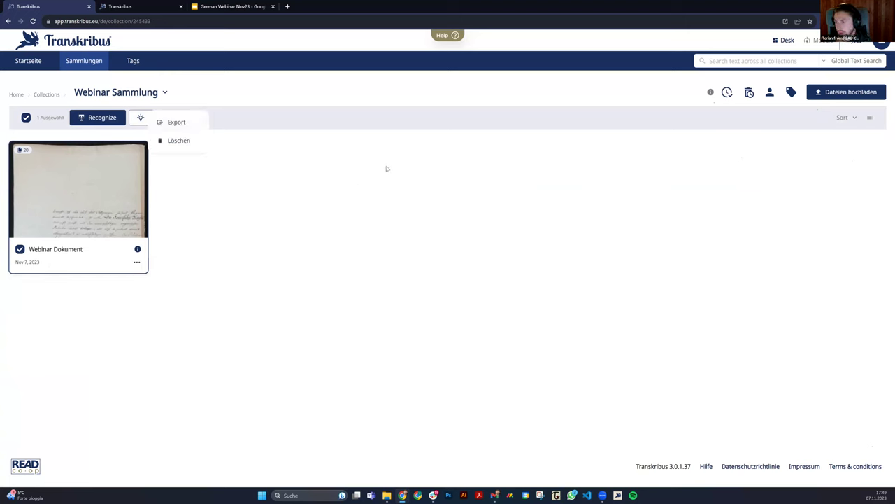
pyautogui.click(269, 161)
pyautogui.click(201, 119)
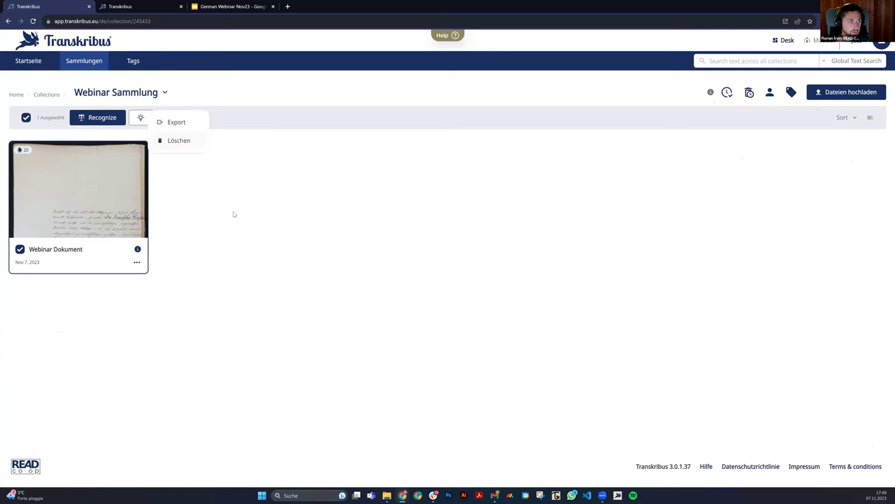
pyautogui.click(136, 262)
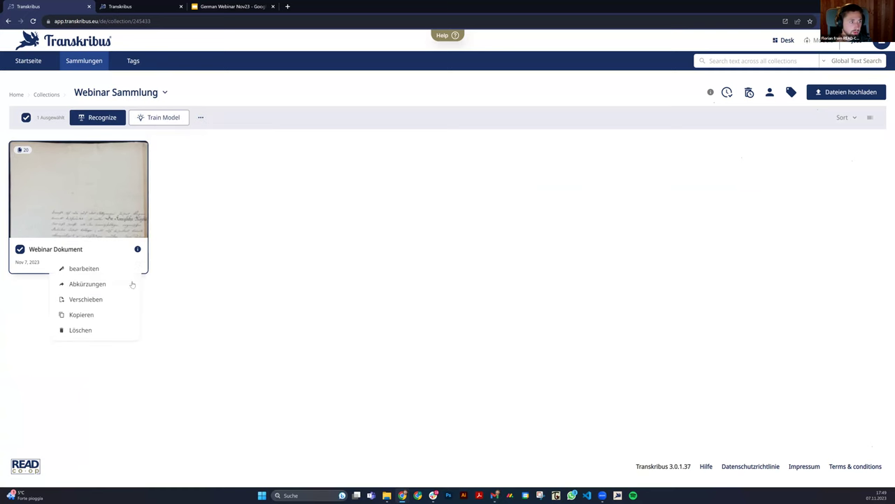
# Delete the Webinar Dokument, then choose Wiederherstellen for it in the Recycle Bin.
pyautogui.click(94, 330)
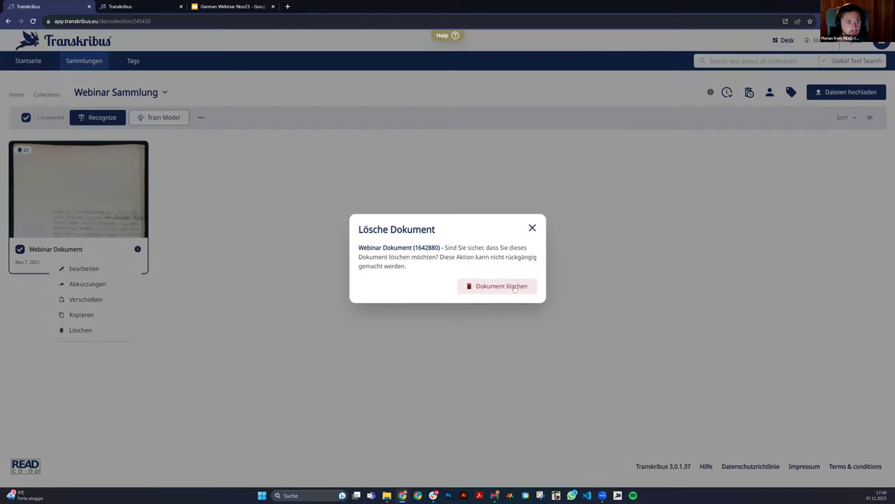
pyautogui.click(501, 287)
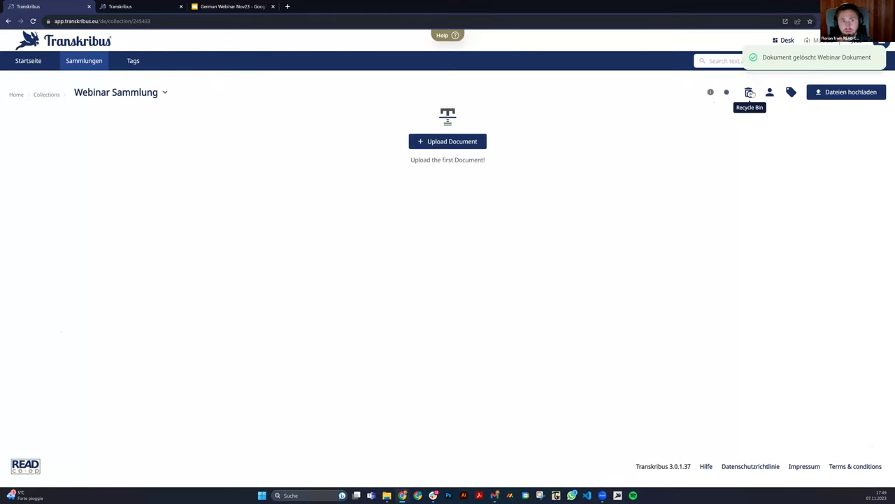
pyautogui.click(749, 92)
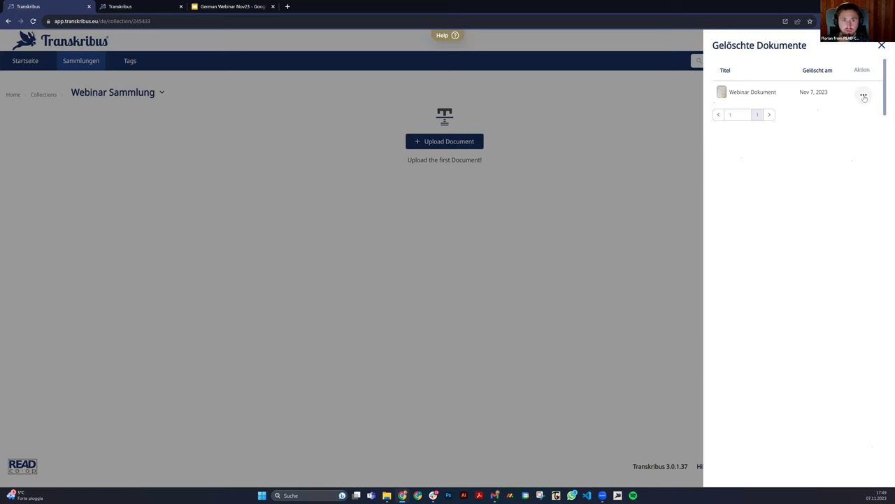
pyautogui.click(864, 96)
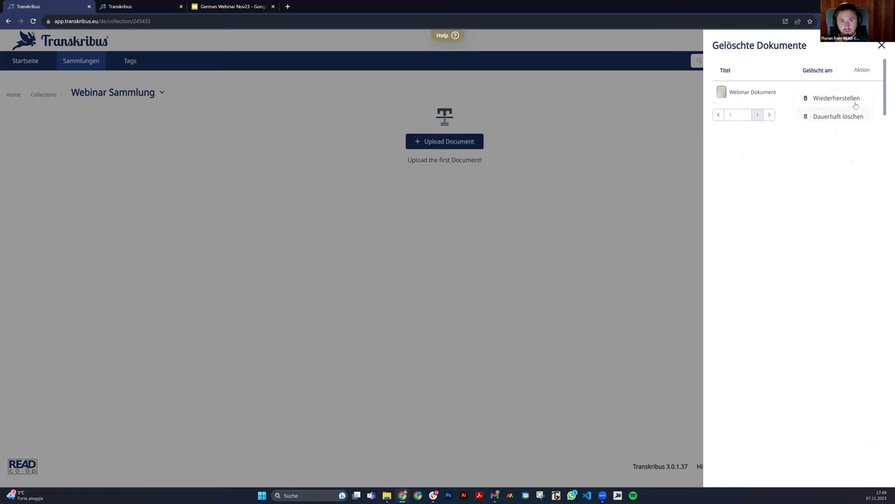
pyautogui.click(852, 100)
# Confirm restoring the Webinar Dokument, reload the collection and open its page 1 in the editor.
pyautogui.click(474, 282)
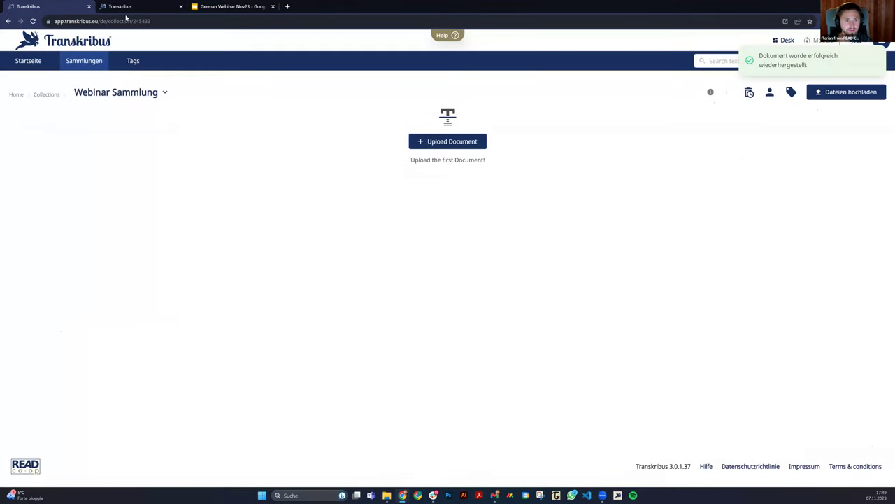
pyautogui.click(32, 21)
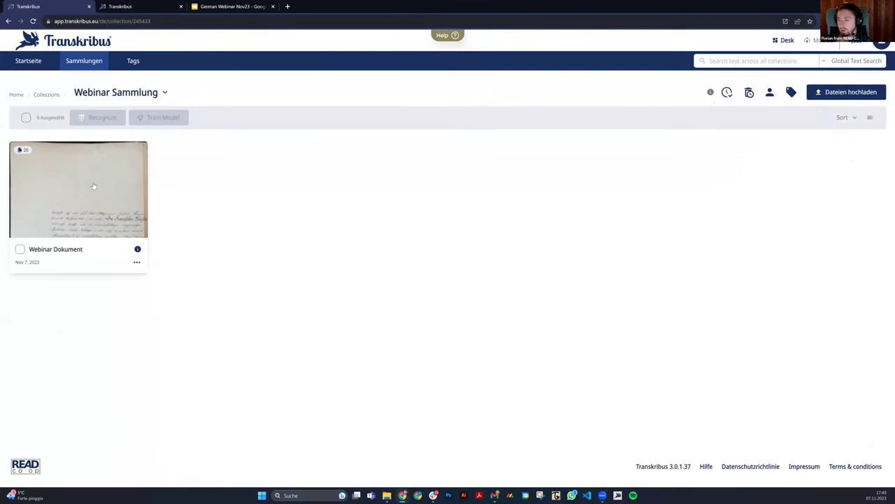
pyautogui.click(93, 185)
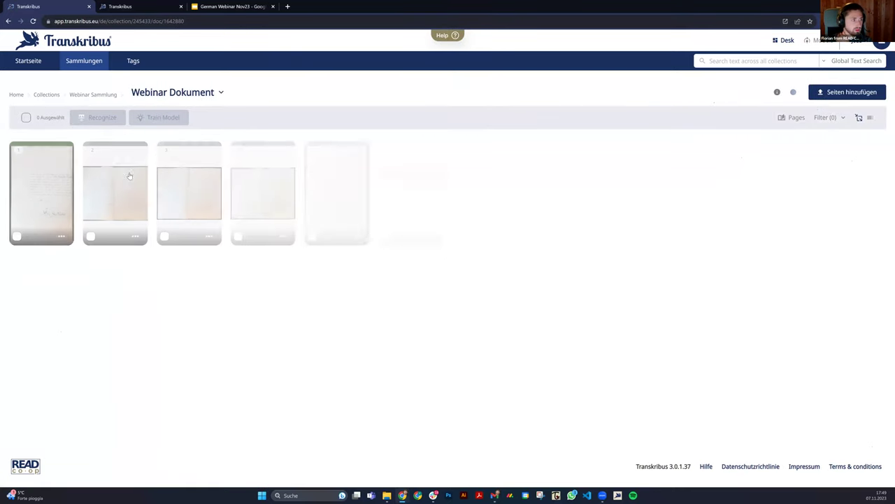
pyautogui.click(33, 188)
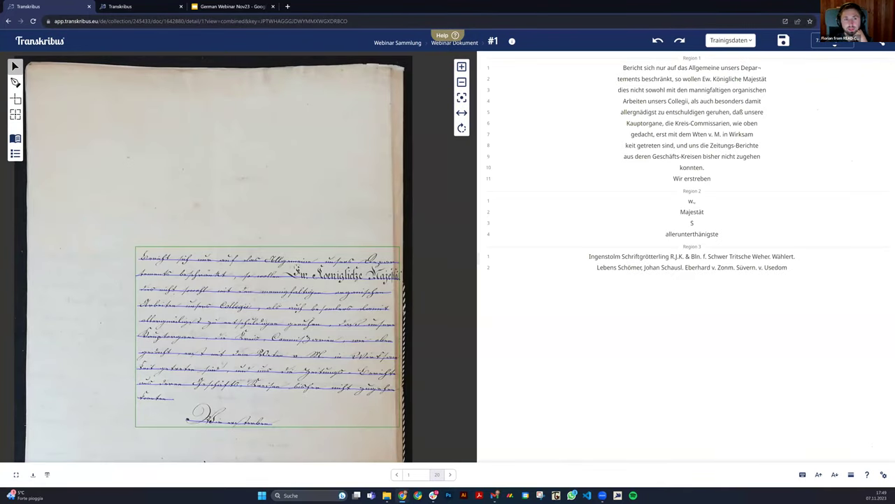
# Review page 1's version history, load an earlier version and select the transcription text.
pyautogui.click(834, 40)
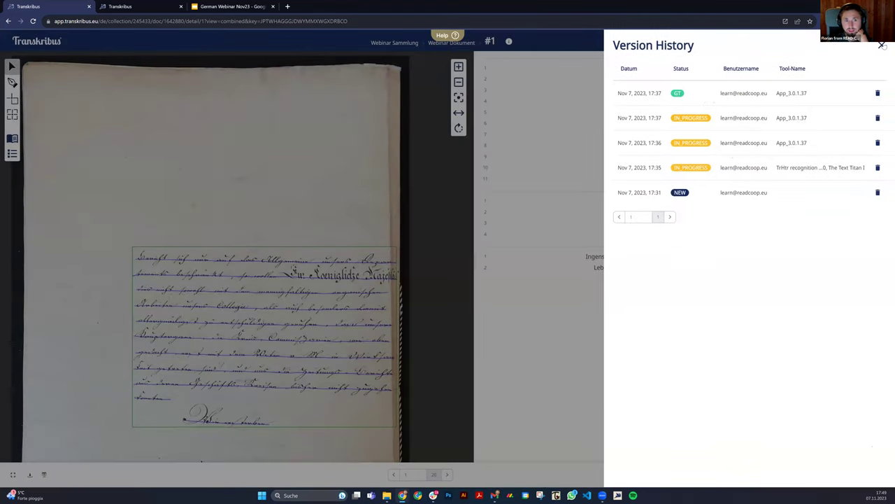
pyautogui.press('Escape')
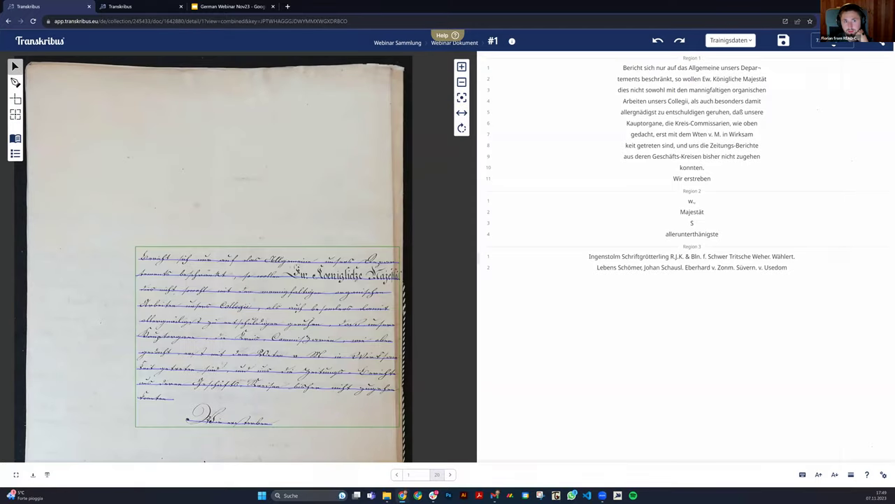
pyautogui.click(834, 40)
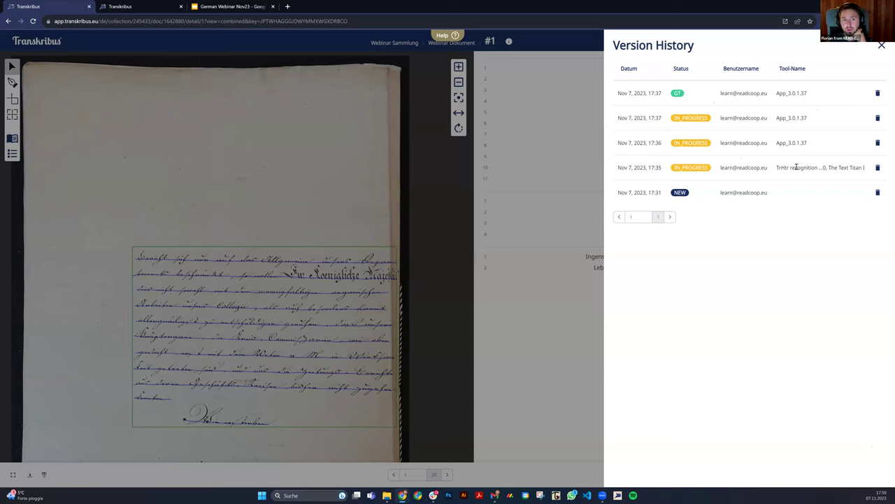
pyautogui.click(796, 167)
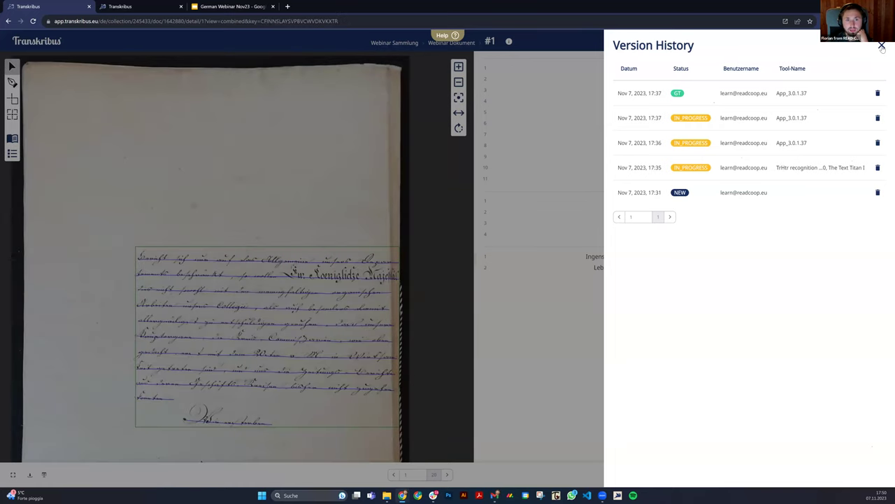
pyautogui.click(882, 46)
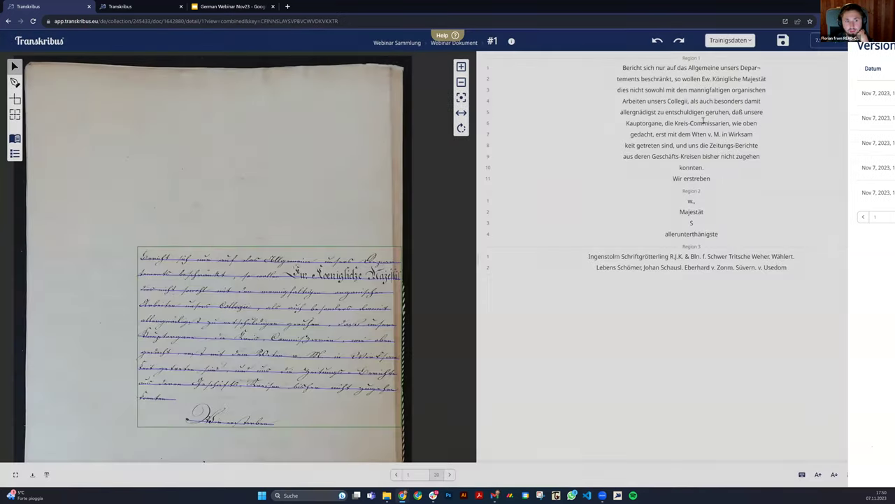
pyautogui.moveTo(791, 276); pyautogui.dragTo(849, 79)
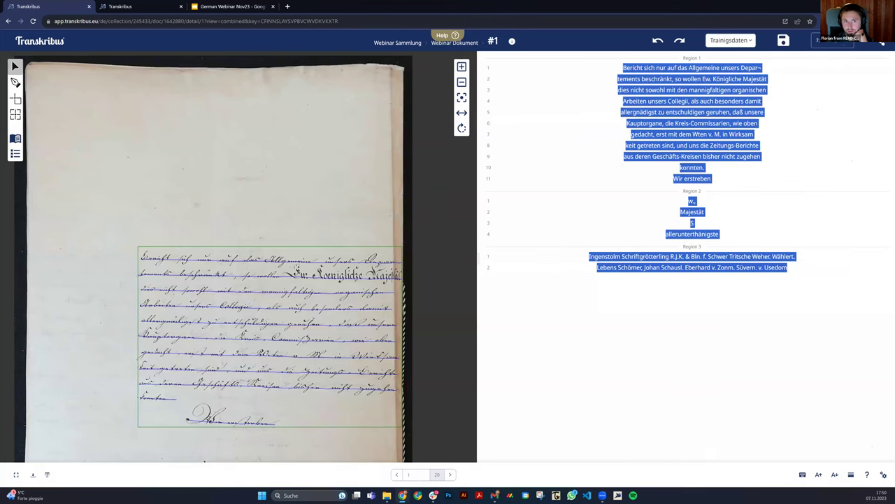
# Save page 1, creating a new GT version dated 17:50 in its version history.
pyautogui.click(834, 40)
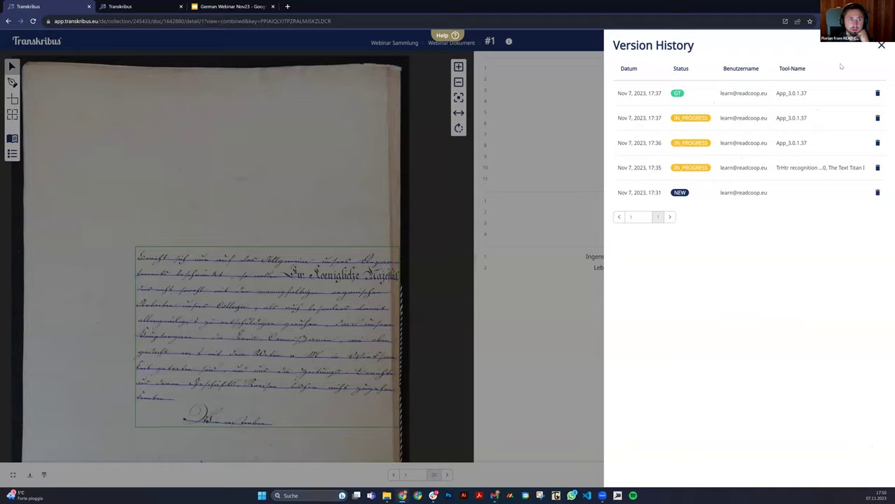
pyautogui.click(526, 307)
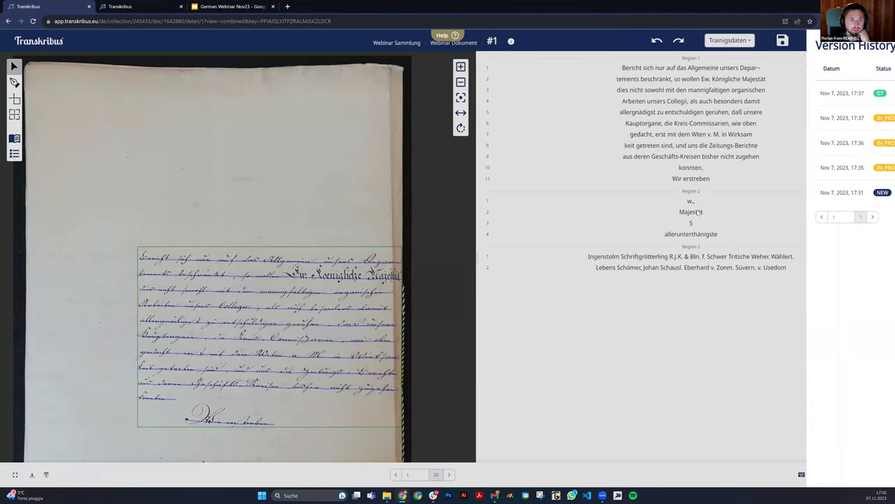
pyautogui.click(833, 40)
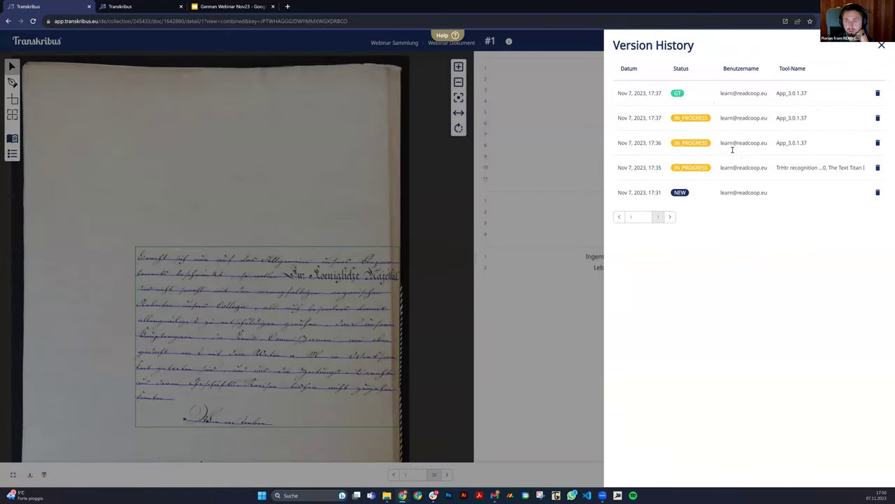
pyautogui.click(731, 144)
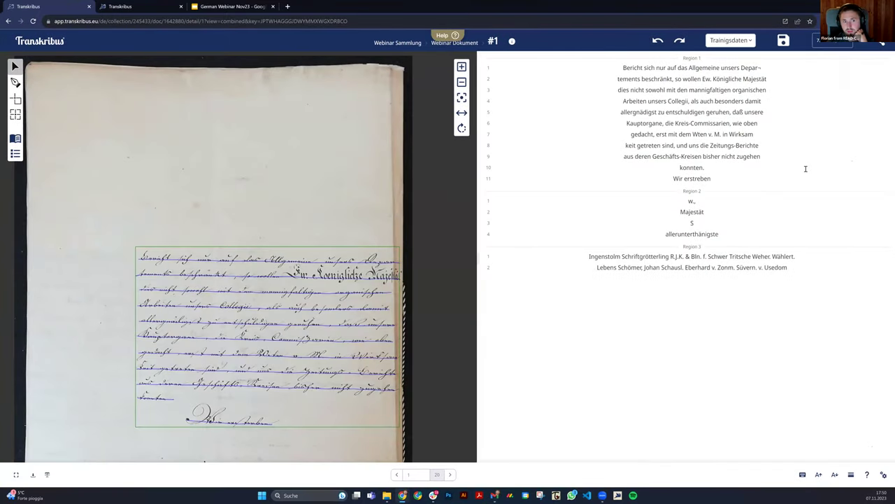
pyautogui.click(834, 40)
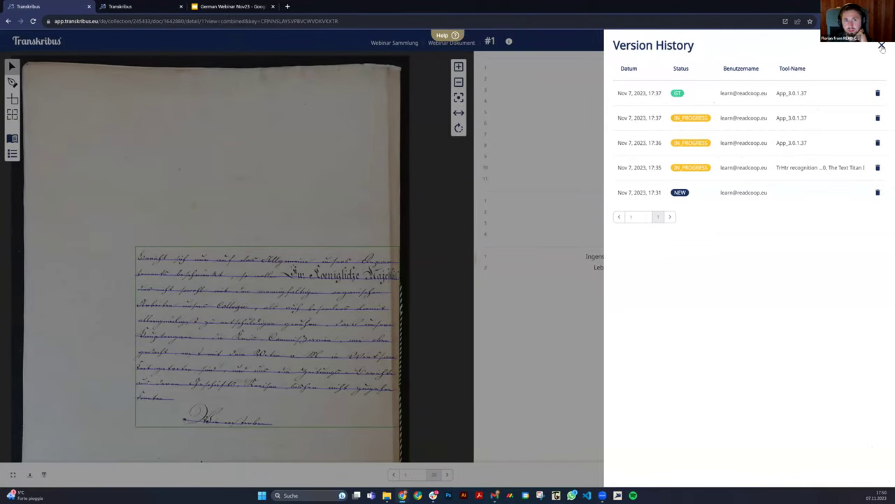
pyautogui.click(881, 46)
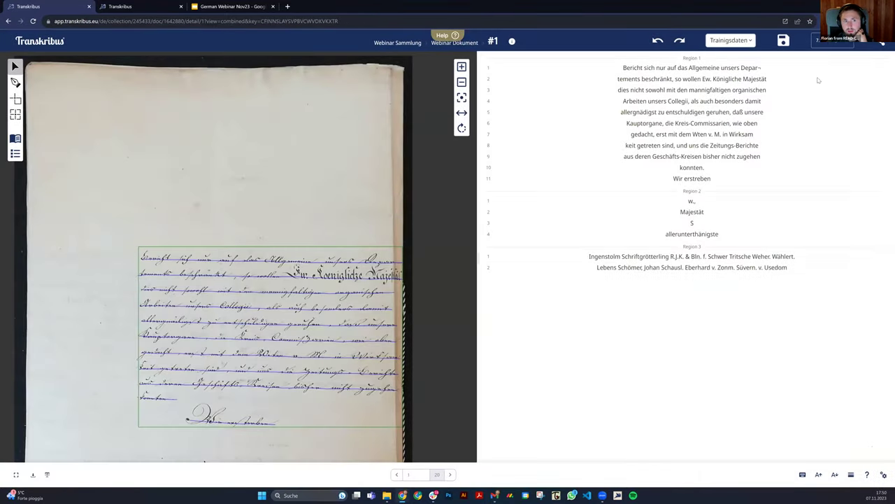
pyautogui.click(783, 41)
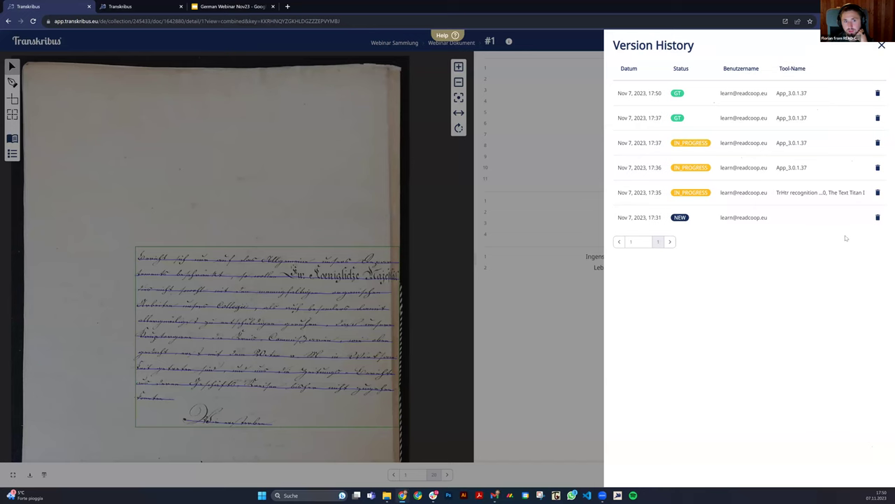
# Delete the newest 17:50 version of page 1 and confirm the deletion.
pyautogui.click(878, 94)
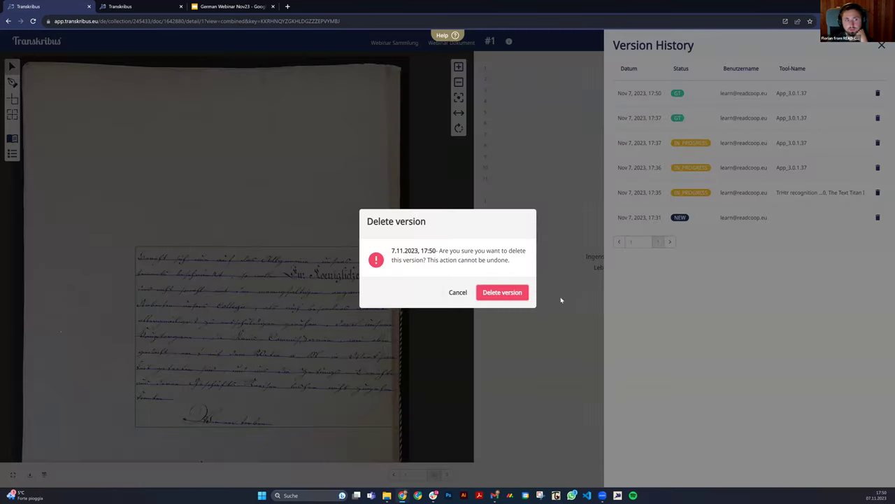
pyautogui.click(503, 293)
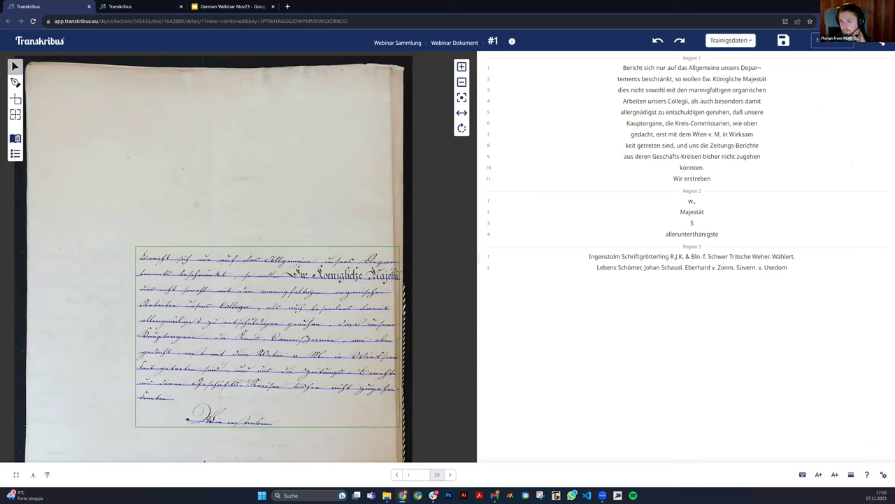
# Select Region 1, the 11-line main handwritten block on page 1.
pyautogui.scroll(-3, 296, 98)
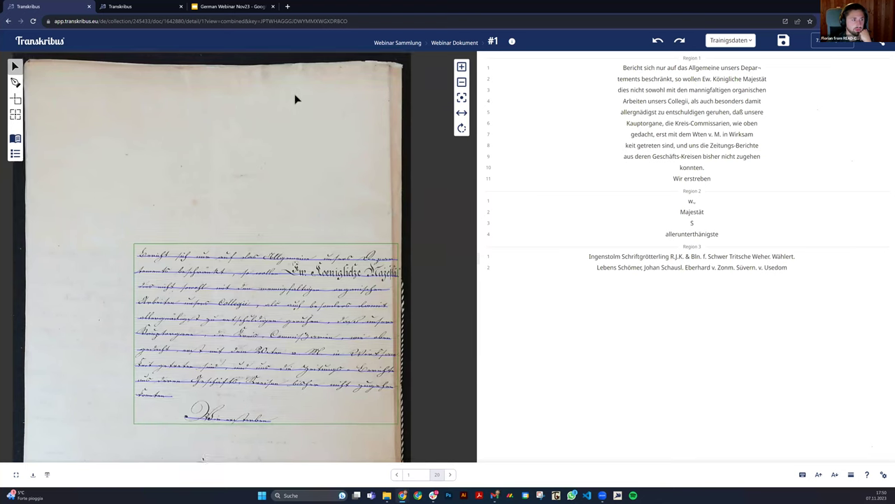
pyautogui.scroll(-1, 299, 109)
pyautogui.scroll(-2, 355, 127)
pyautogui.scroll(1, 358, 126)
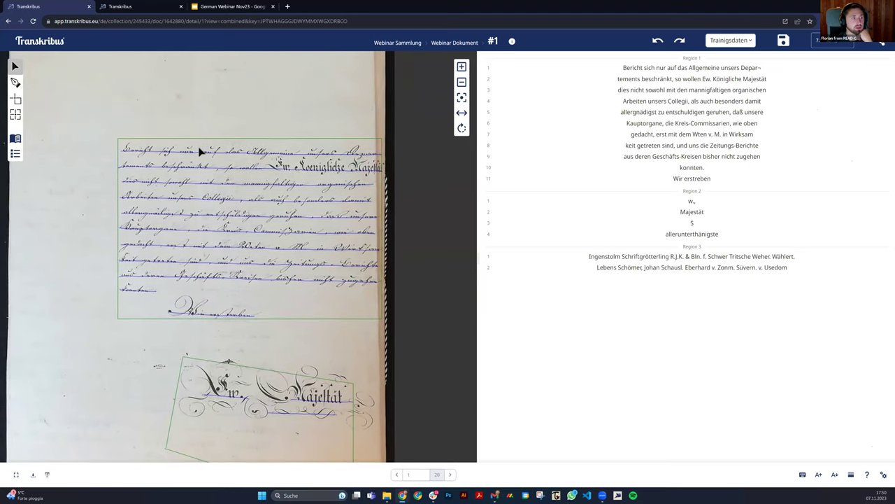
pyautogui.click(276, 166)
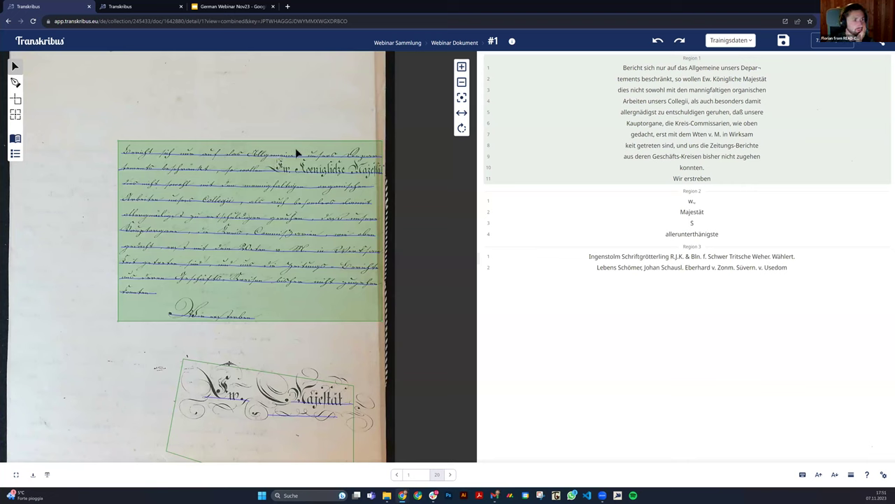
# Assign Region 1 the heading structure type via Strukturtyp zuordnen.
pyautogui.rightClick(140, 148)
pyautogui.moveTo(139, 150)
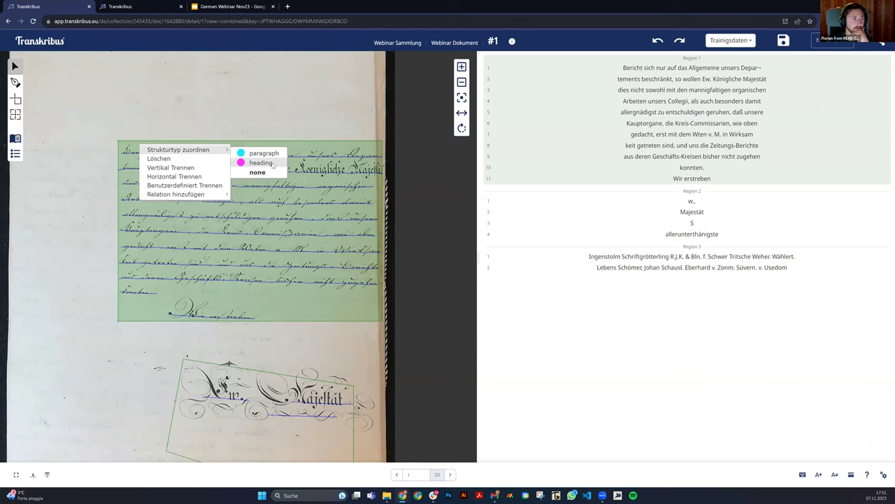
pyautogui.click(272, 165)
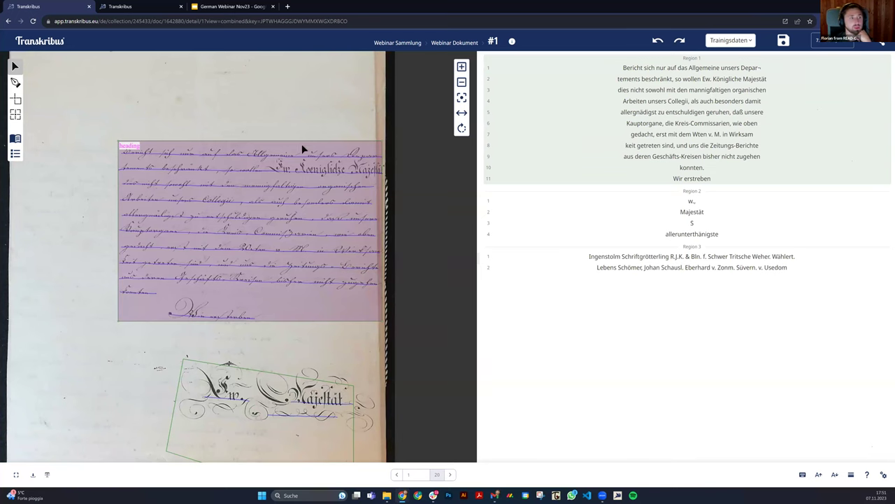
pyautogui.scroll(-5, 186, 266)
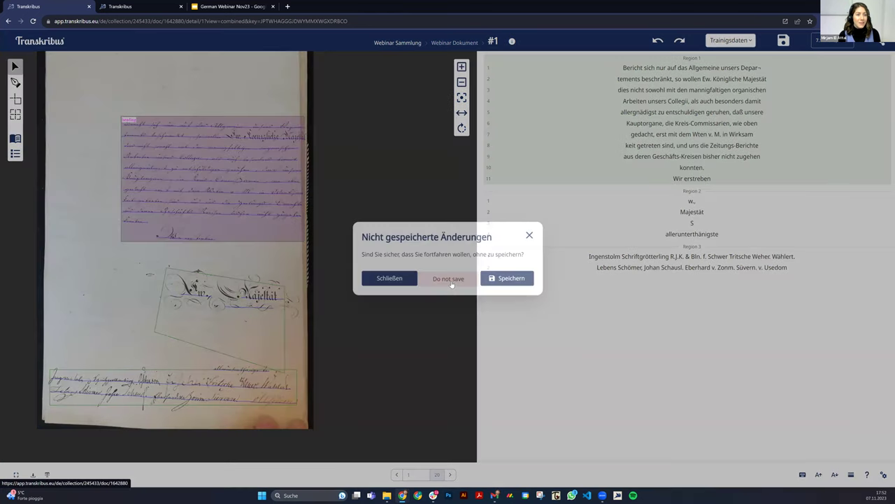
# Discard the unsaved page changes and return to the Webinar Sammlung collection page.
pyautogui.click(451, 281)
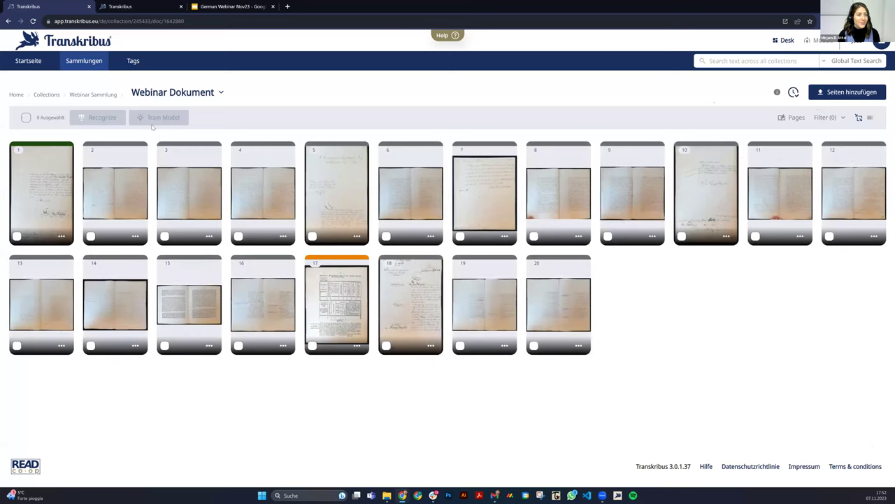
pyautogui.click(102, 95)
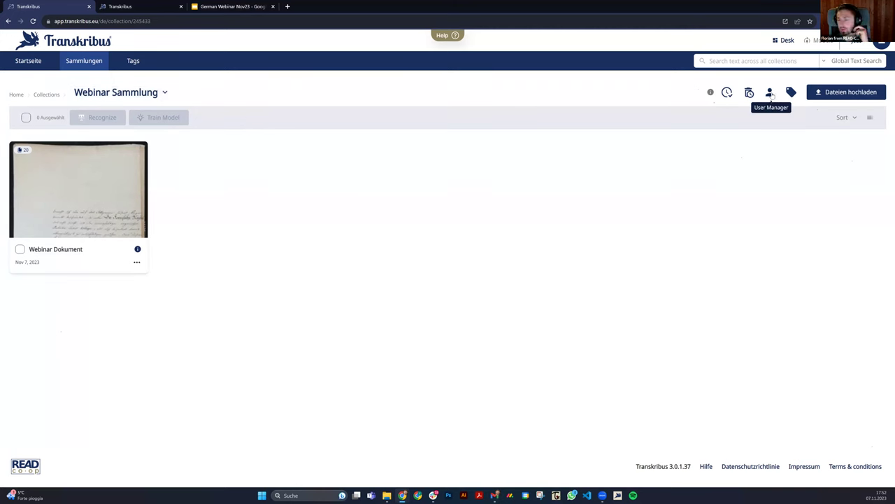
# Search a user by e-mail in User Manager and add them to Webinar Sammlung as Transcriber.
pyautogui.click(770, 93)
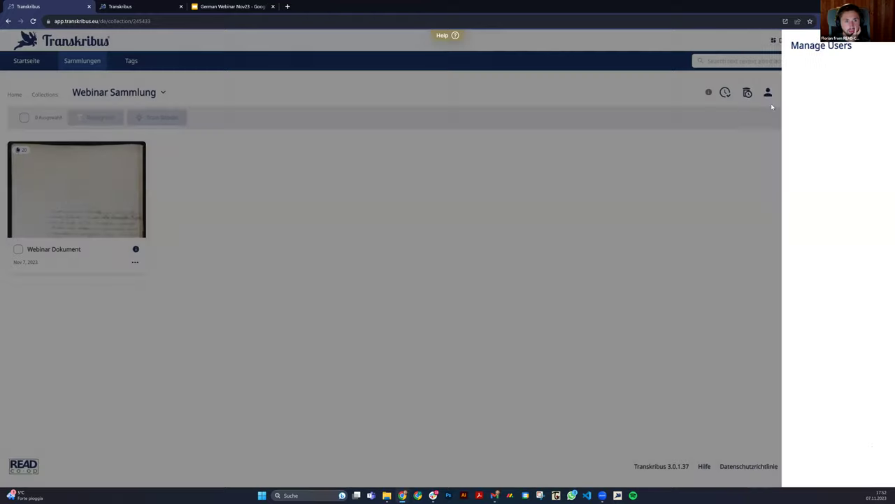
pyautogui.click(866, 64)
pyautogui.click(725, 82)
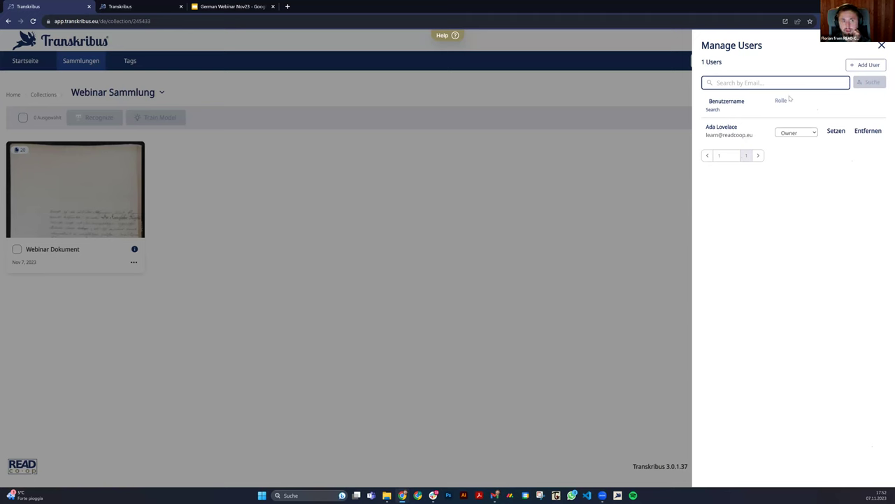
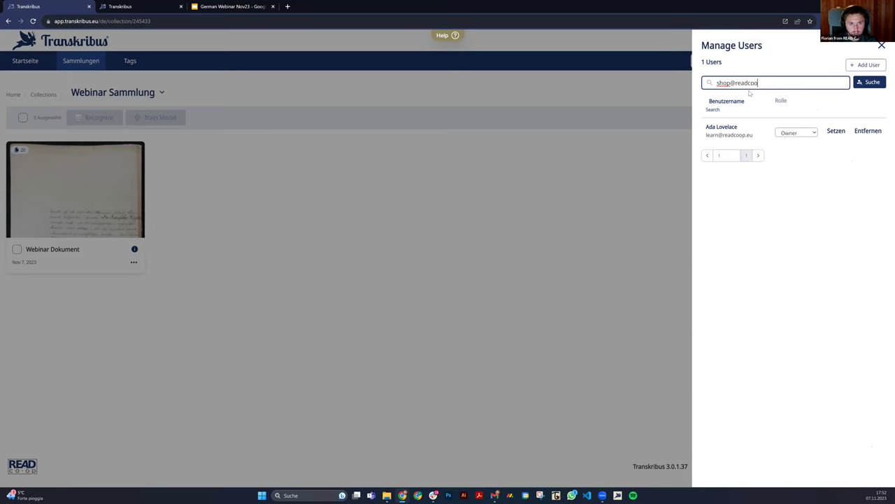
pyautogui.press('Return')
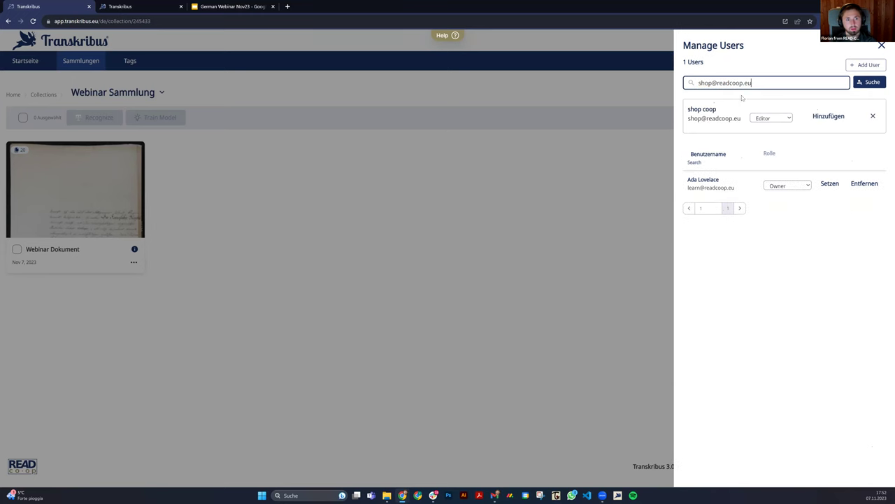
pyautogui.click(772, 118)
pyautogui.click(782, 135)
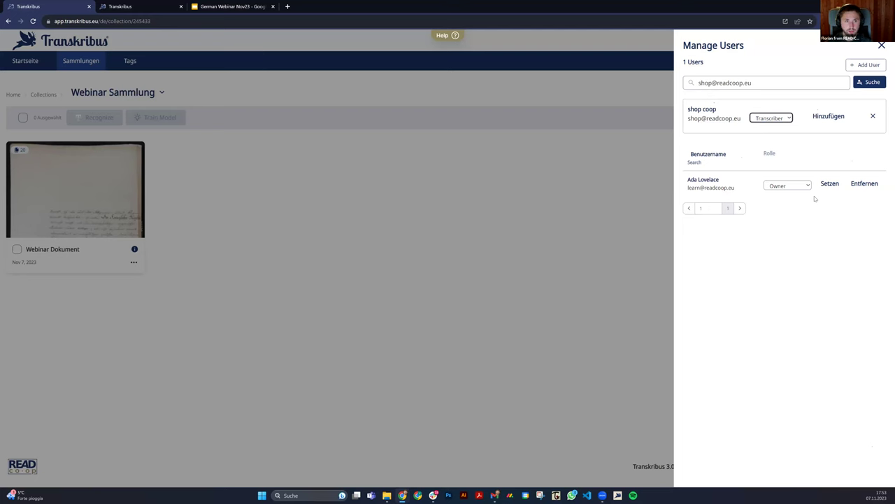
pyautogui.click(830, 117)
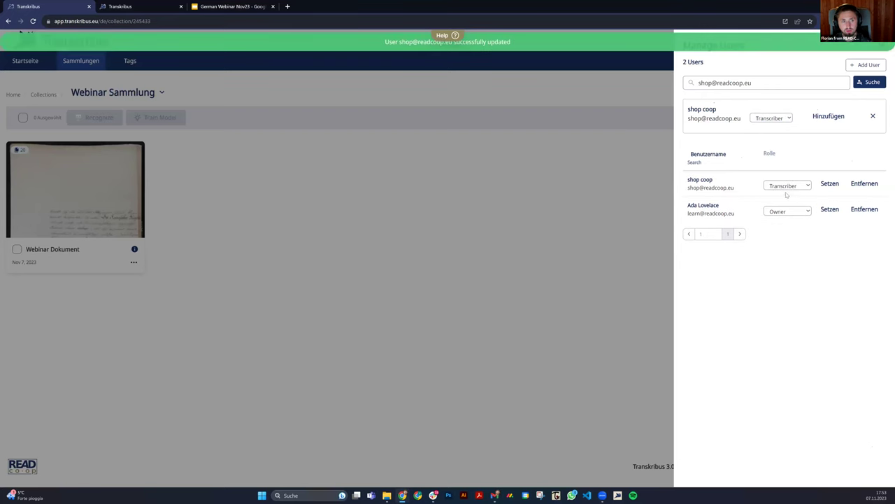
pyautogui.moveTo(740, 188); pyautogui.dragTo(687, 187)
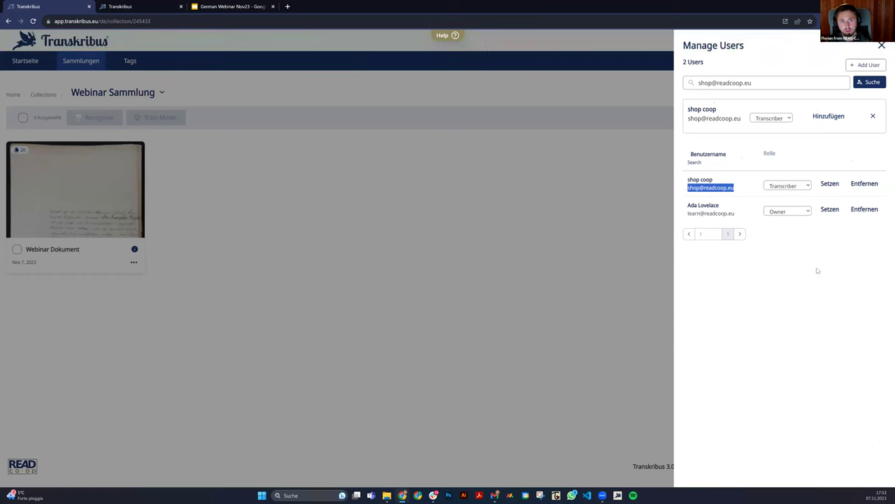
pyautogui.click(882, 45)
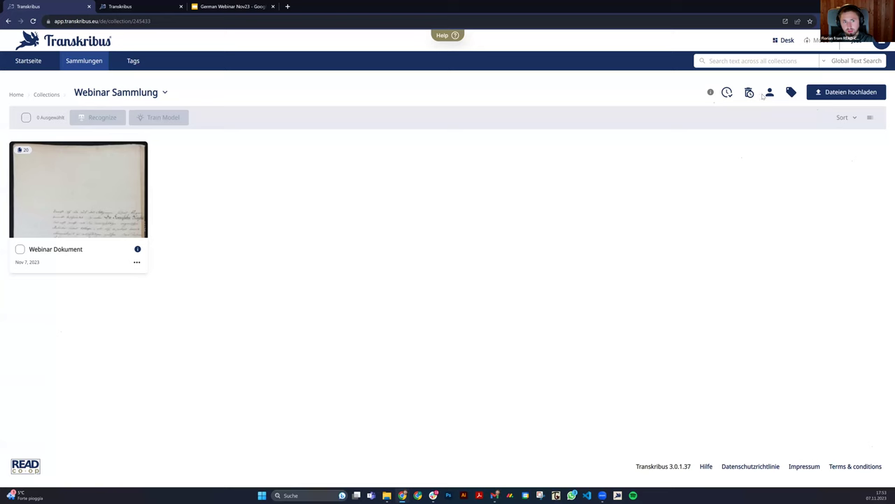
pyautogui.click(727, 93)
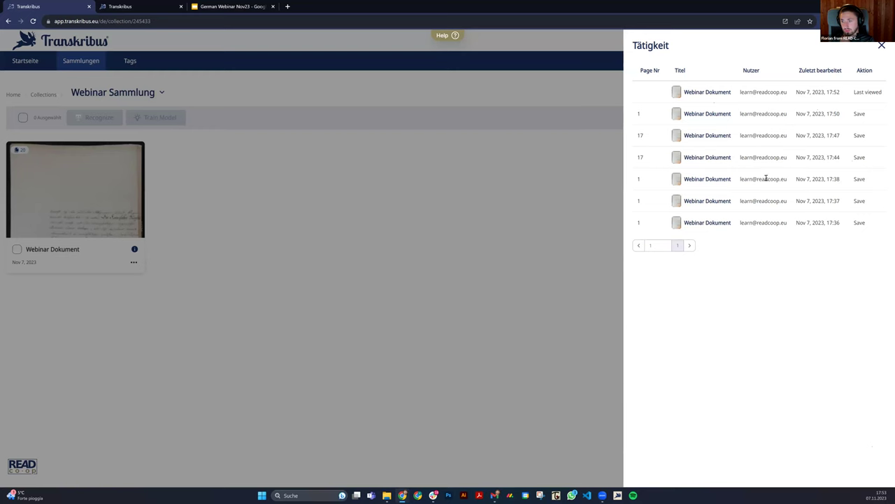
pyautogui.click(881, 45)
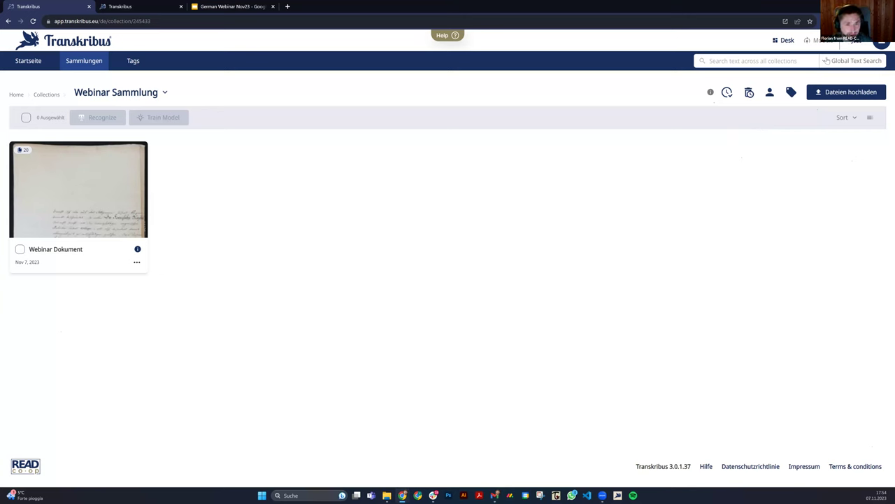
pyautogui.click(880, 43)
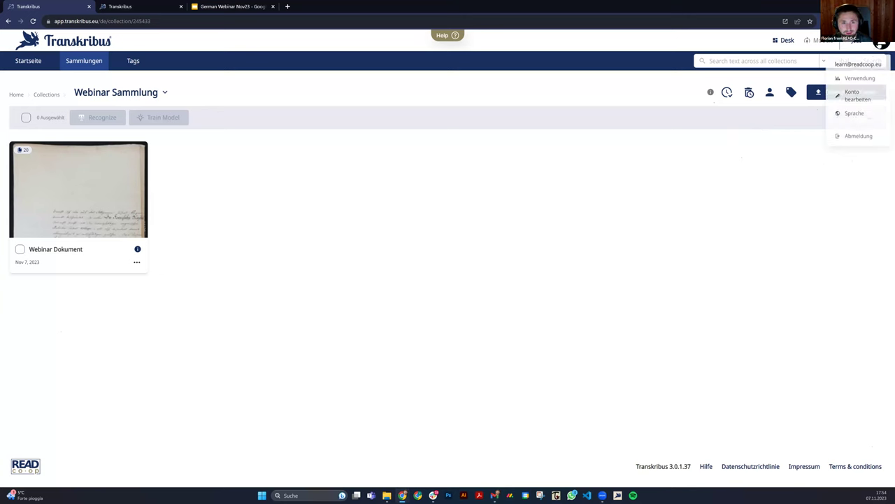
pyautogui.click(867, 117)
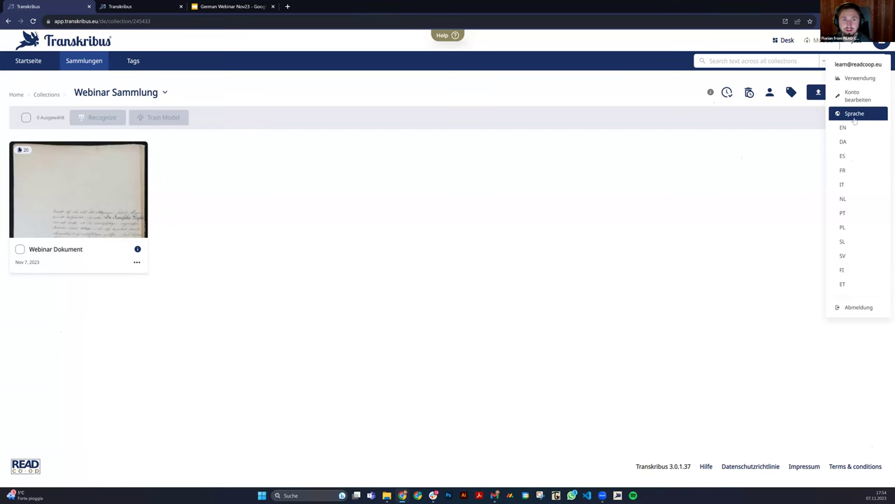
pyautogui.click(766, 122)
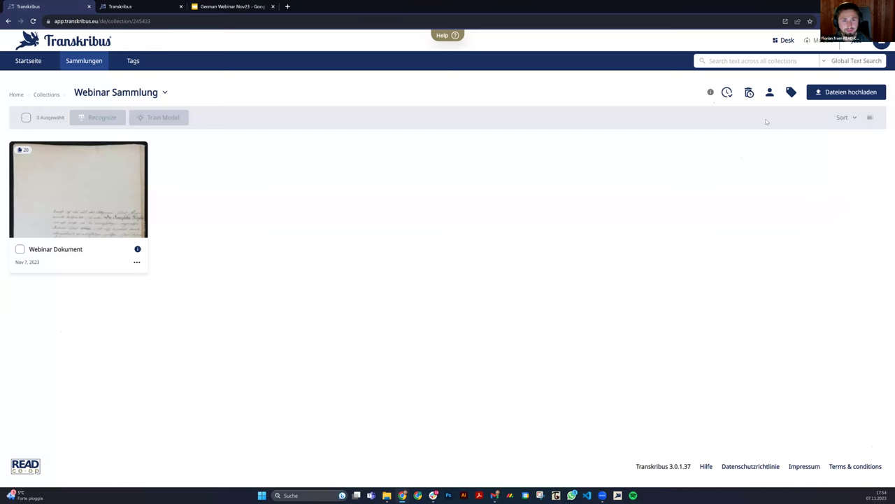